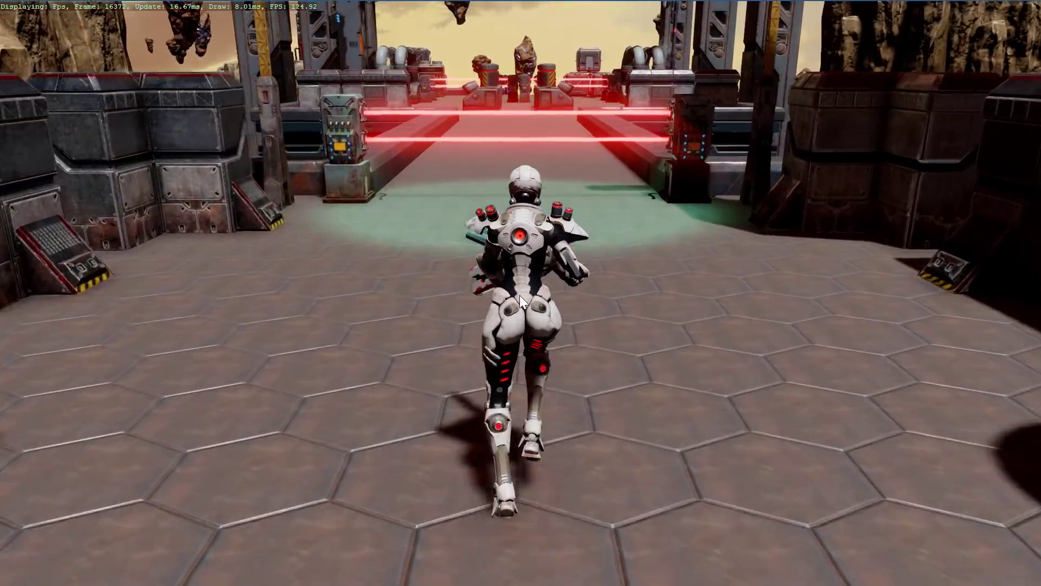
Turn the camera to face the armed soldier and run off the pad toward the laser gate
key(s)
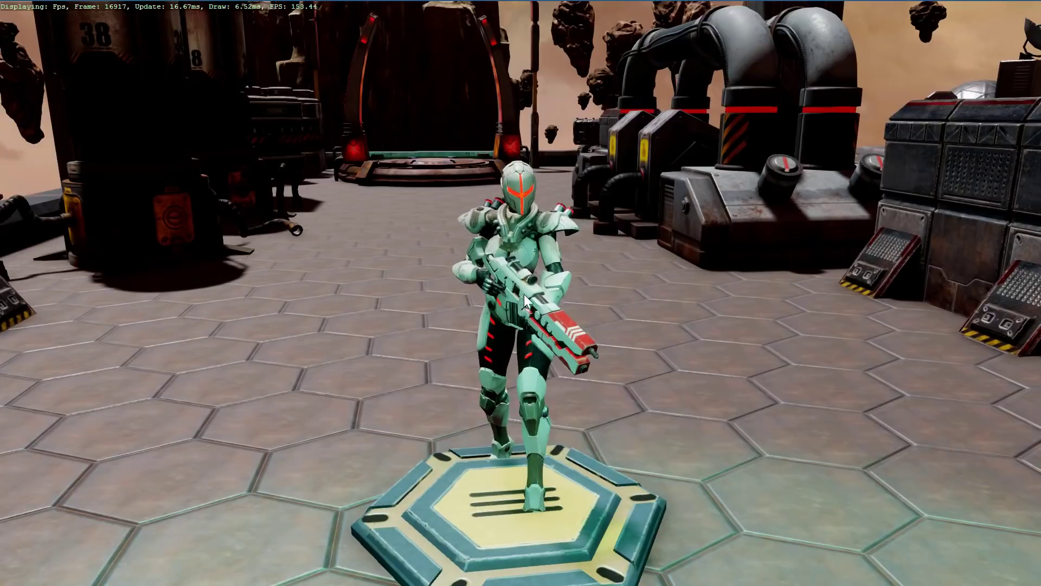
key(w)
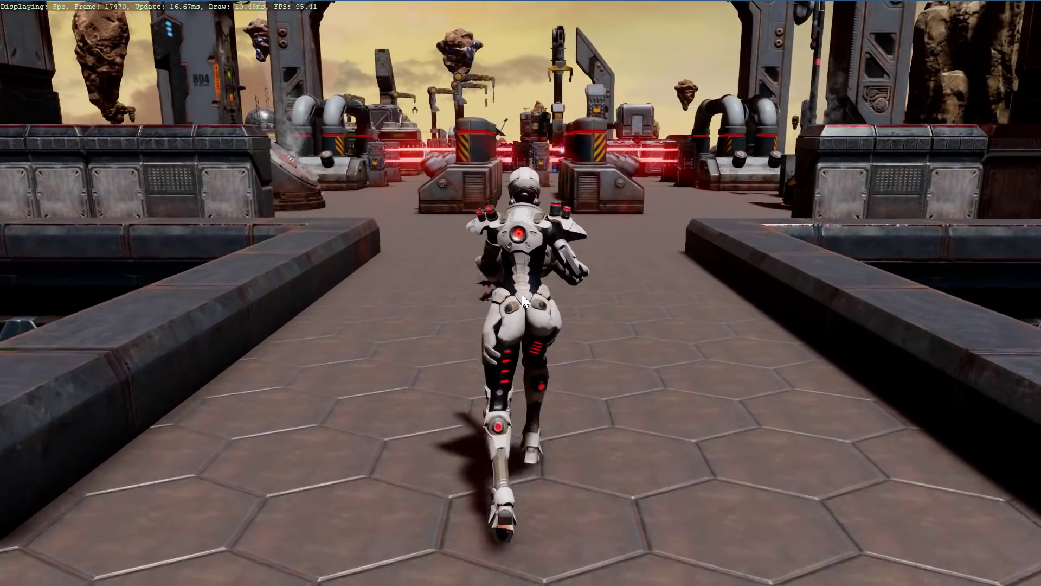
Run across the hex pad past the laser gate pillars and smoking vent toward the purple wreckage
key(a)
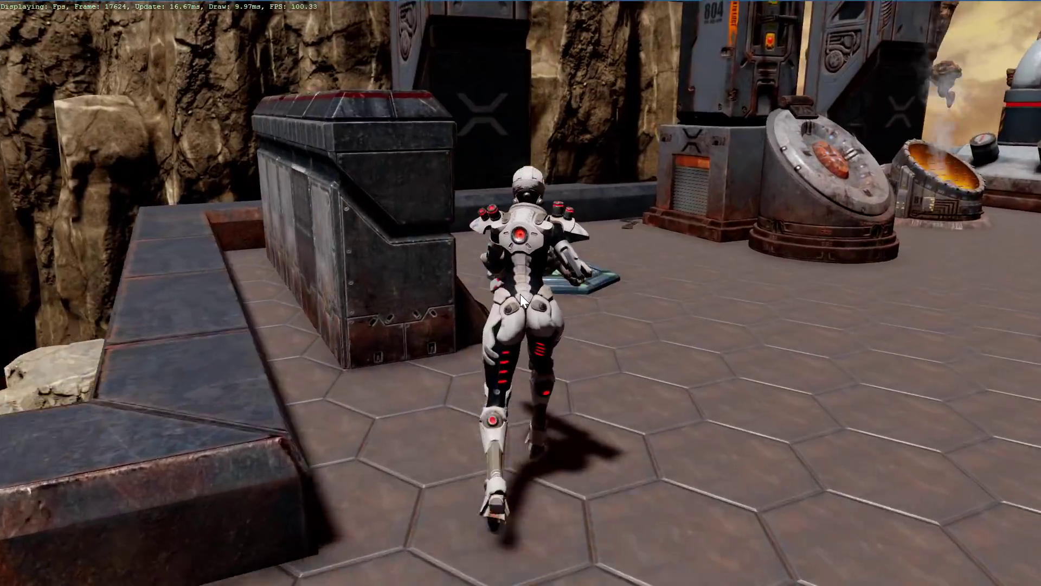
key(w)
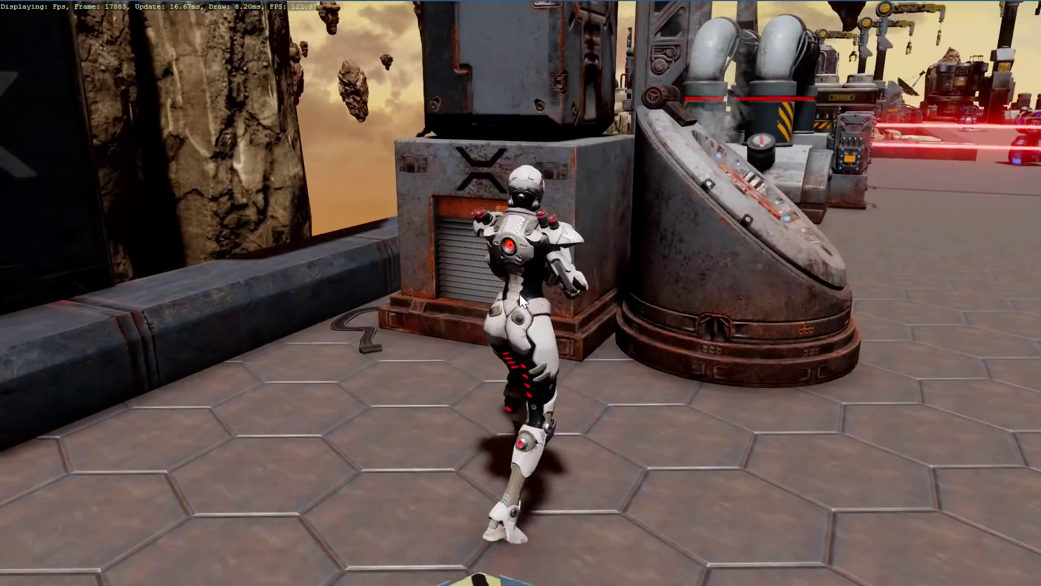
key(w)
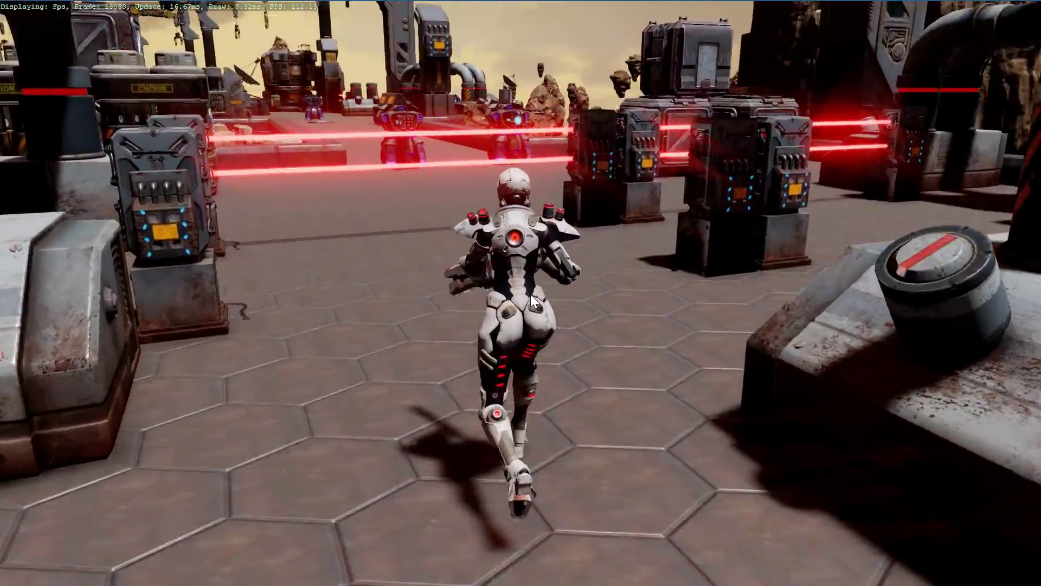
key(w)
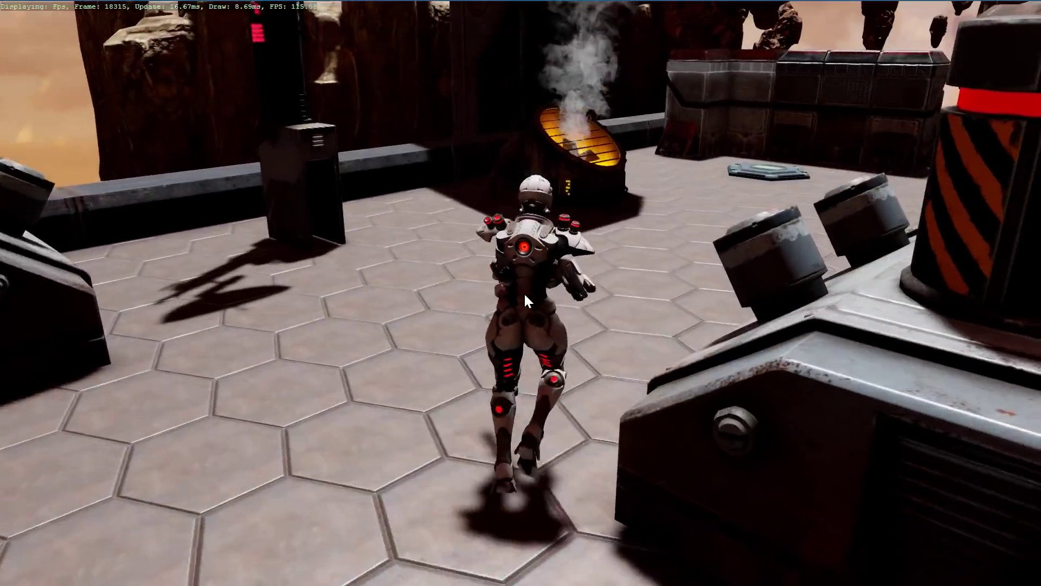
key(w)
key(d)
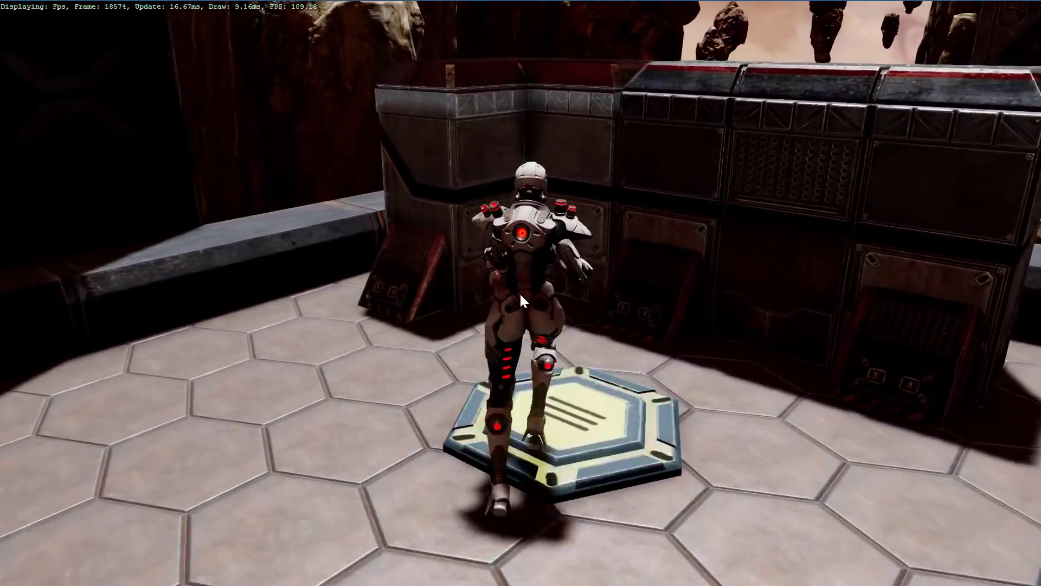
key(w)
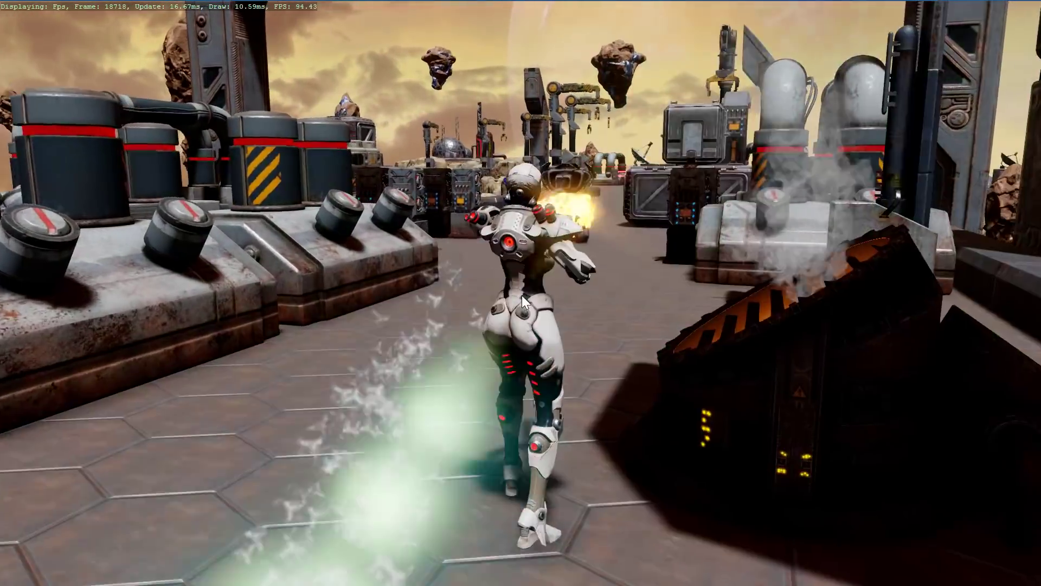
key(w)
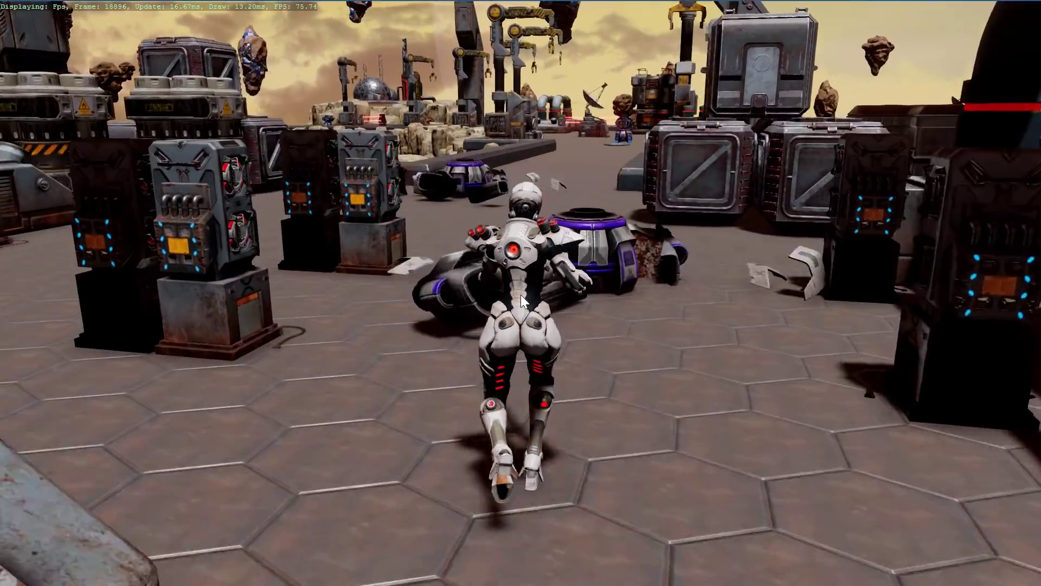
Run along the walled walkway onto the hex pad and shoot the enemy drone
key(w)
key(a)
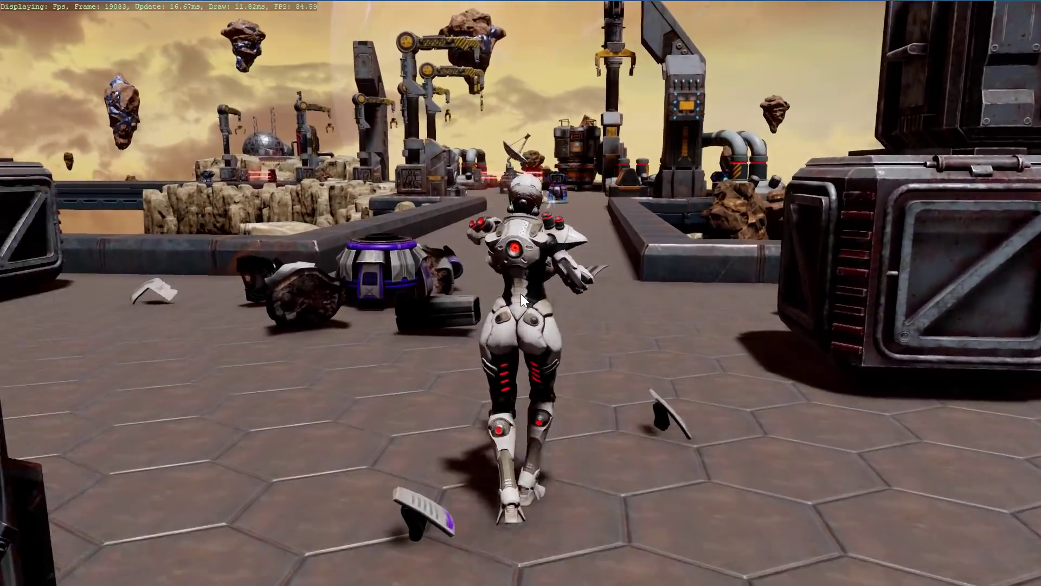
key(w)
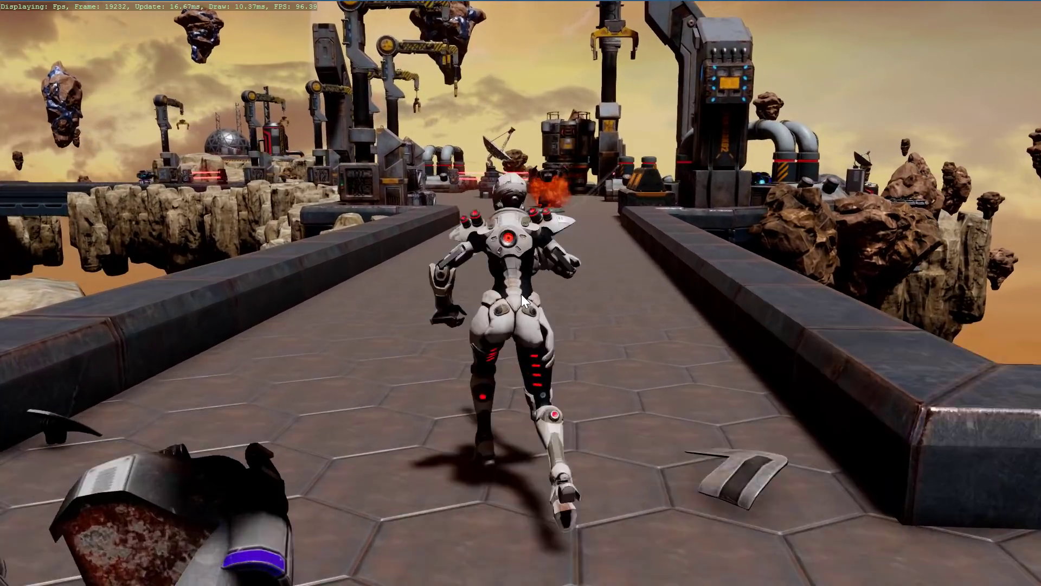
key(w)
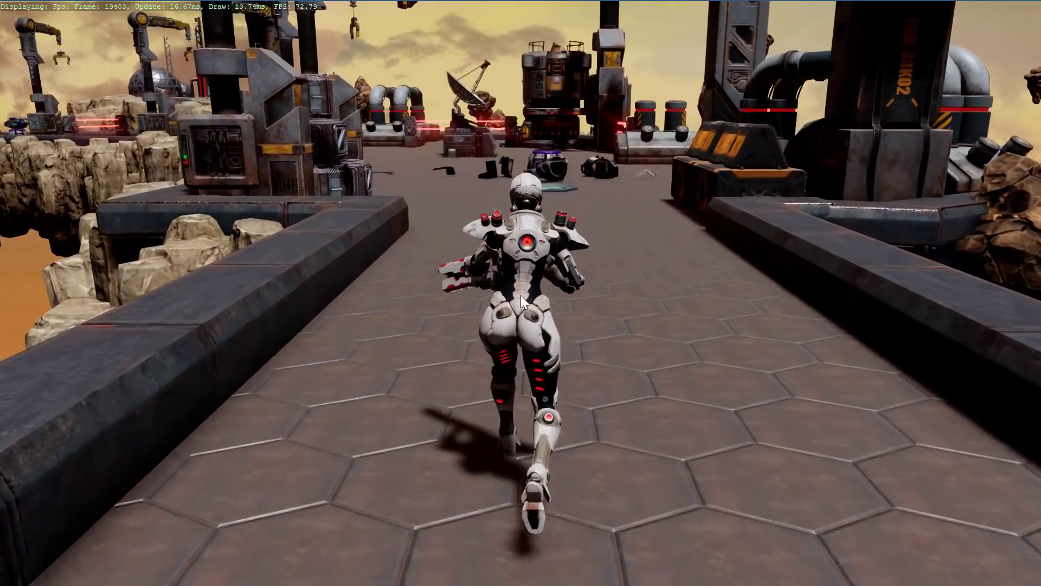
key(w)
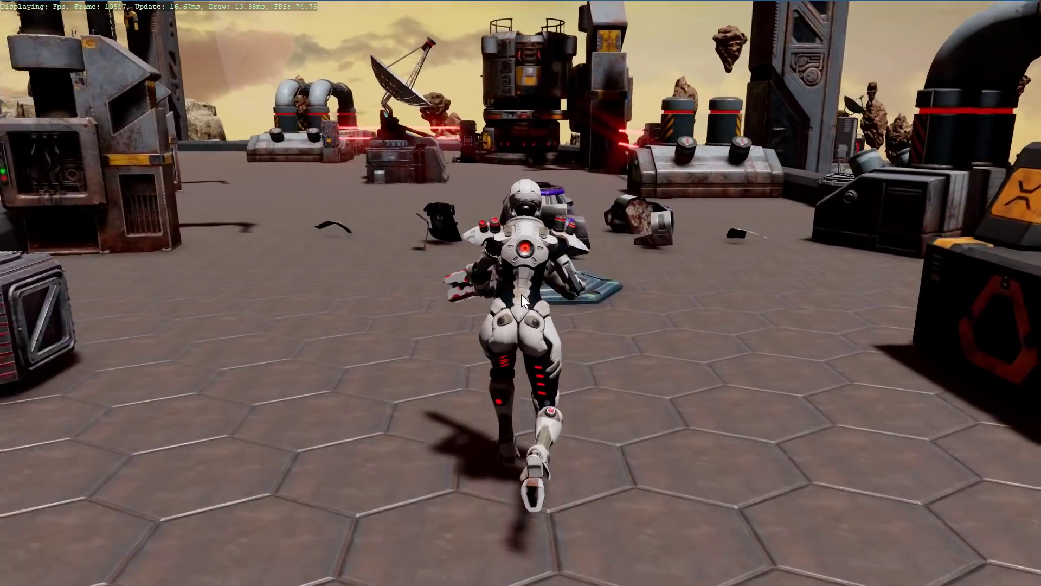
key(w)
key(a)
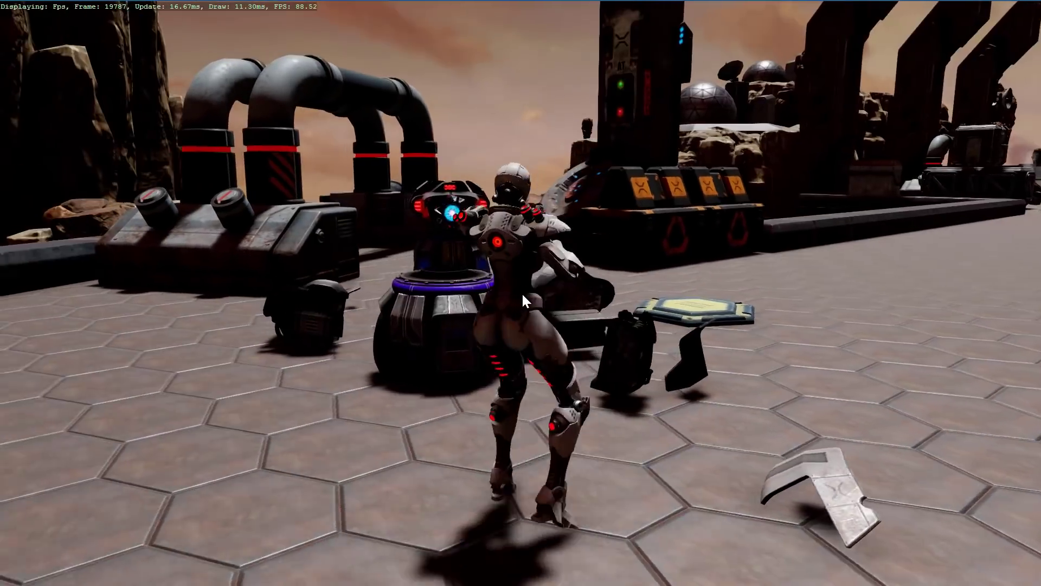
key(w)
click(520, 295)
Run from the destroyed drone across the hex pads past the machinery, firing the rifle
key(a)
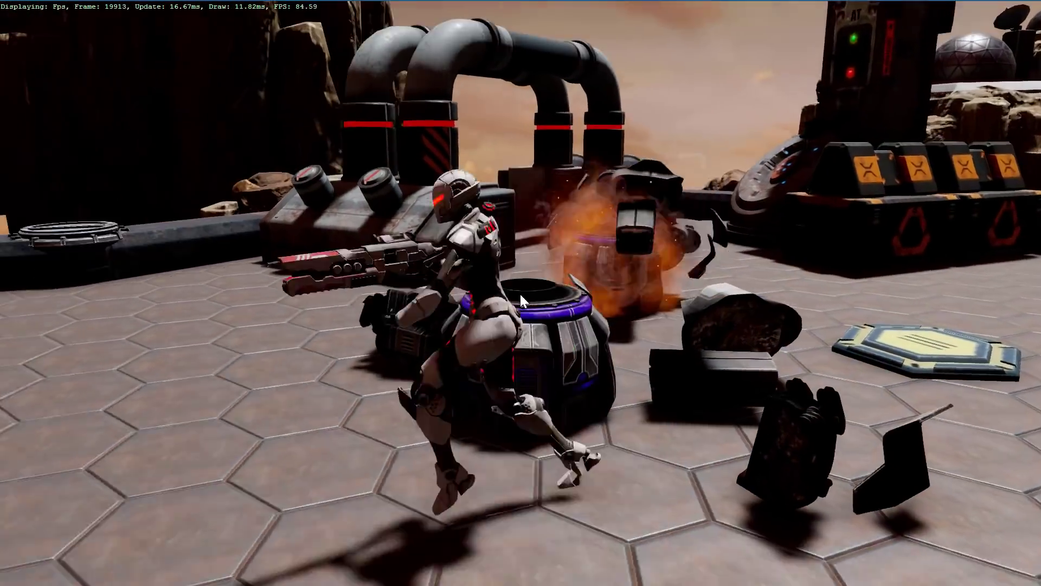
key(w)
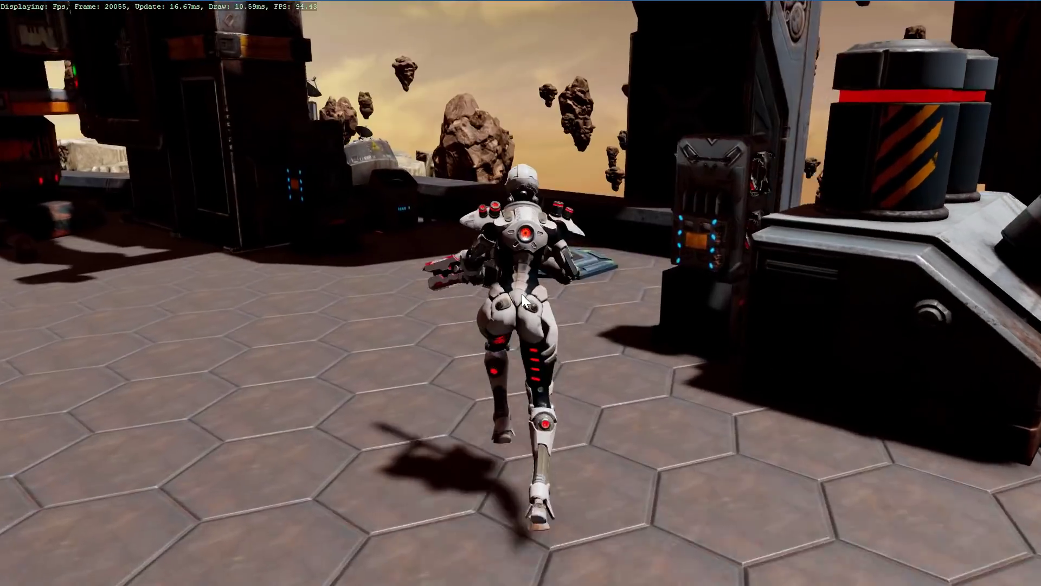
key(w)
key(a)
key(w)
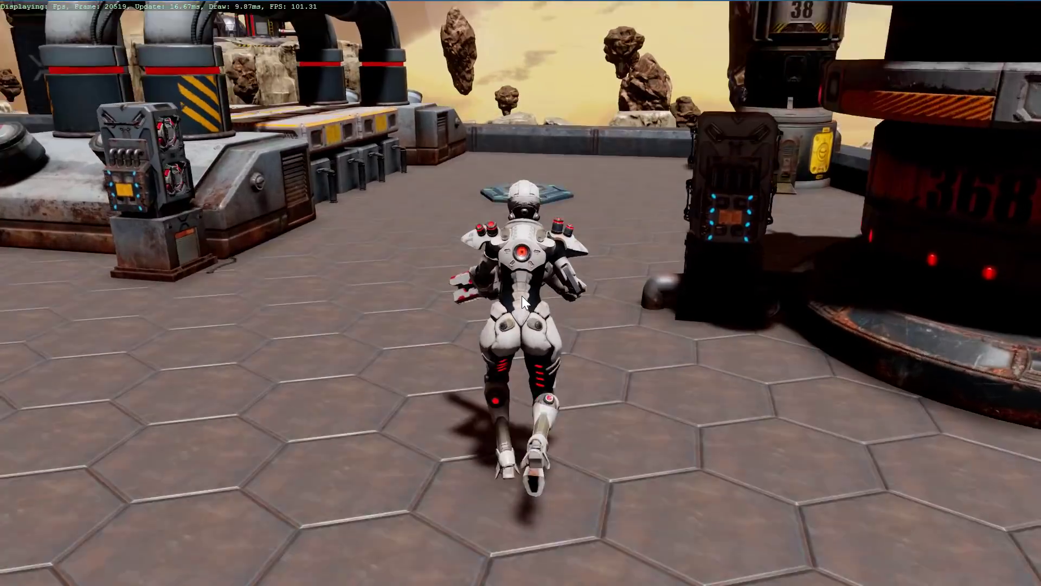
key(w)
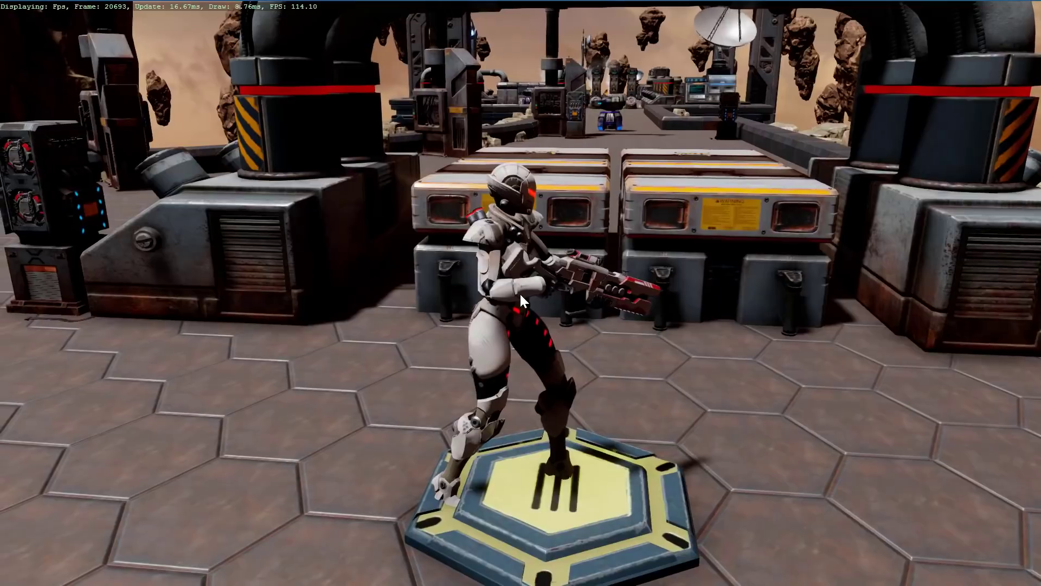
key(w)
key(a)
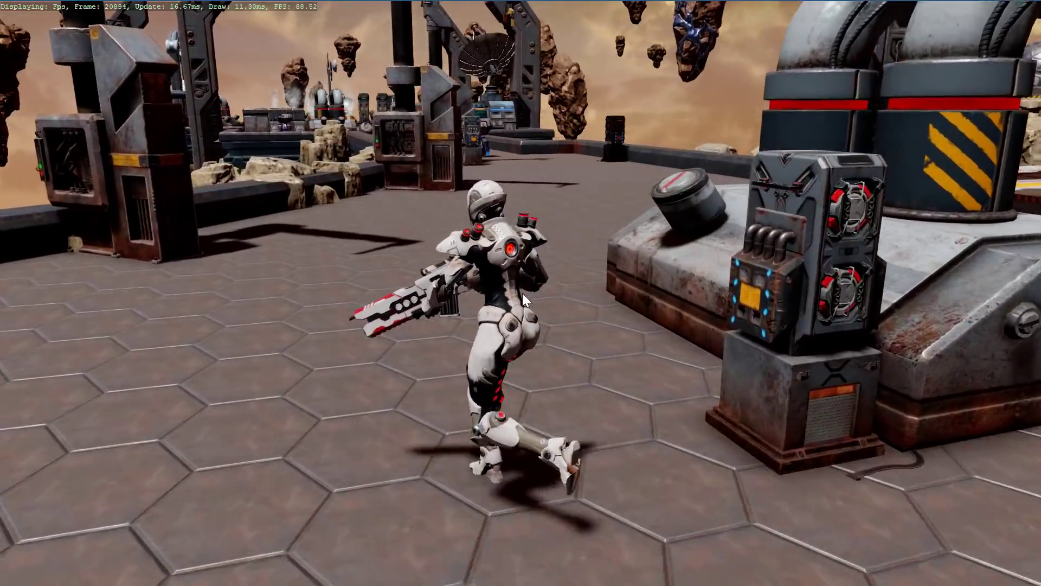
key(w)
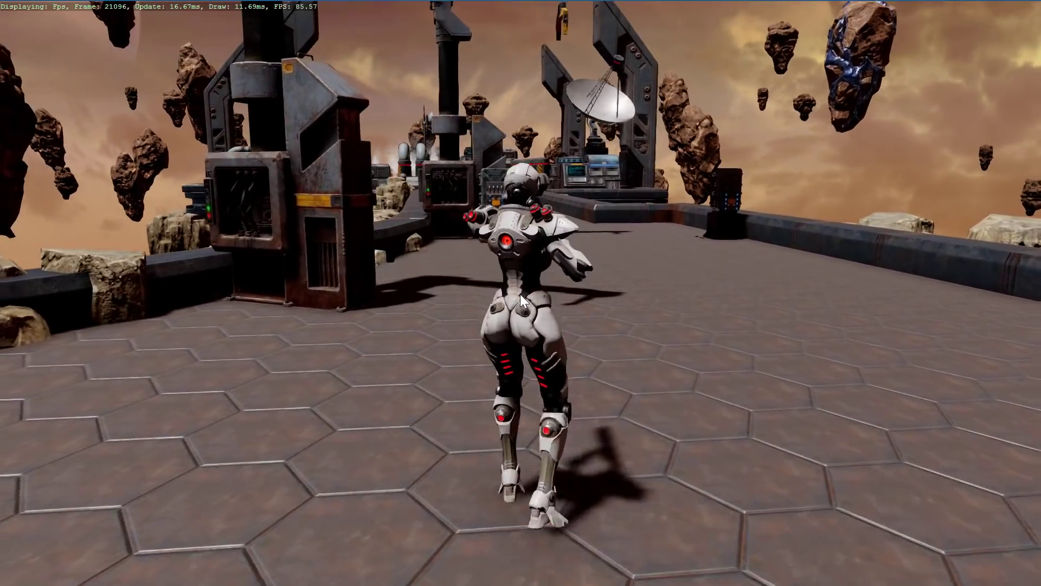
click(520, 294)
Run down the machinery walkway and shoot the robot there
key(w)
key(w)
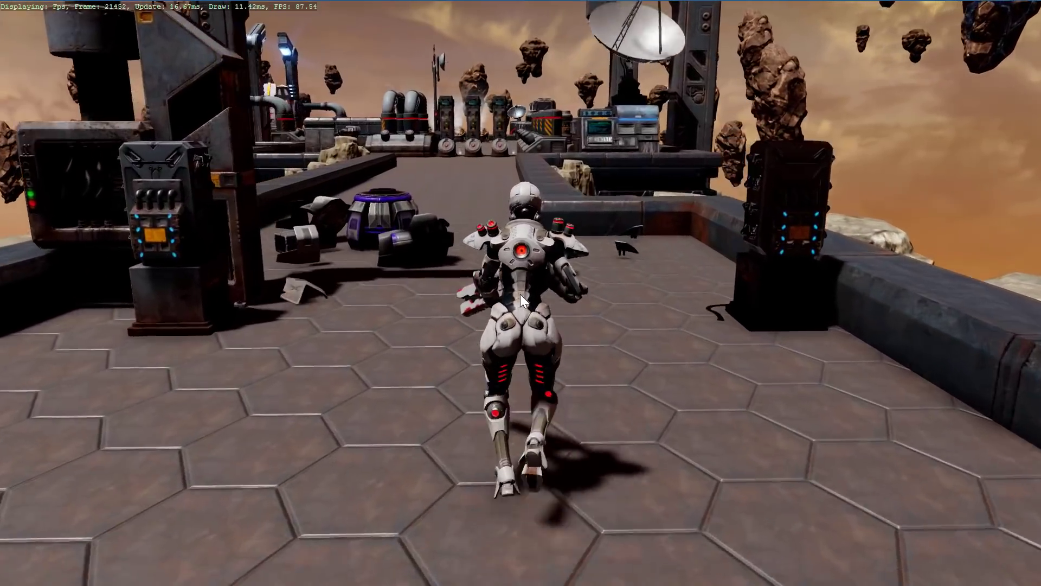
key(w)
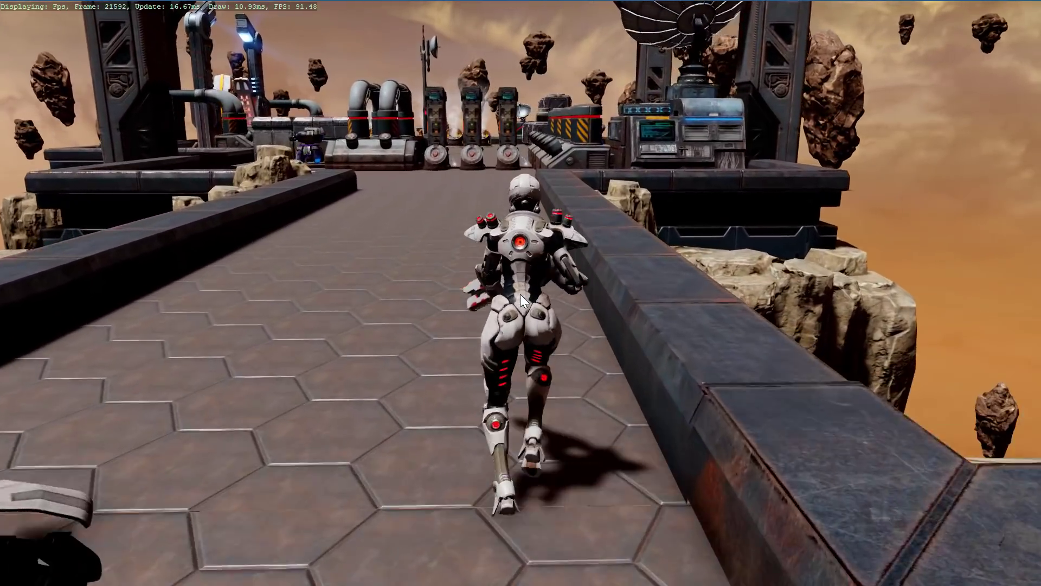
key(w)
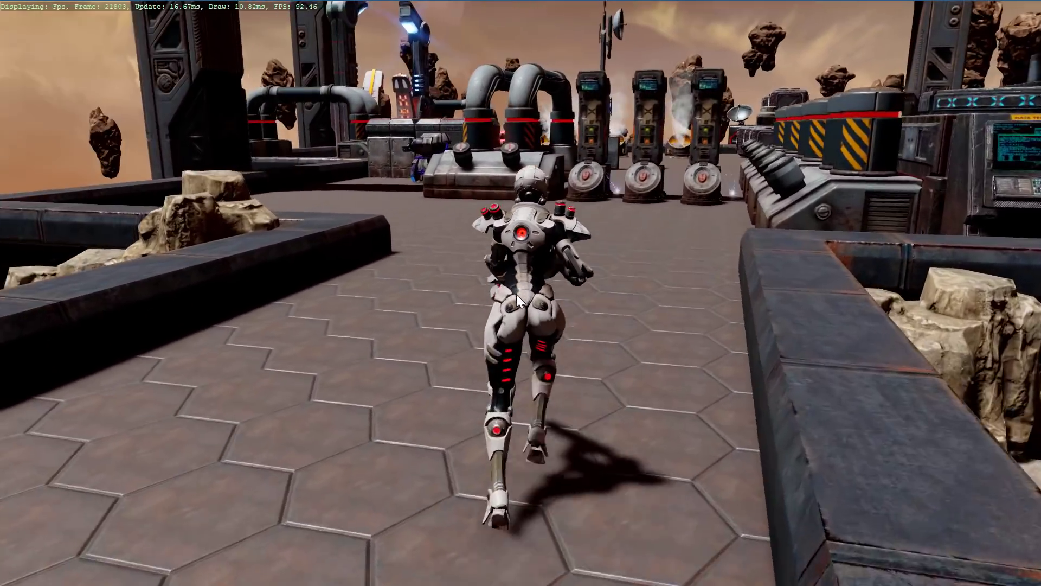
key(w)
key(a)
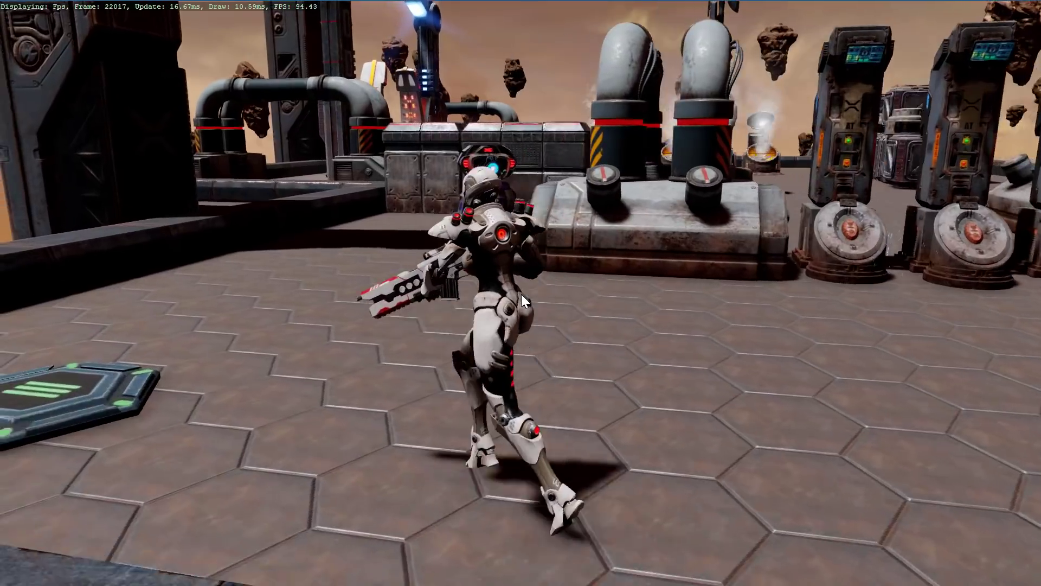
Run past the pipes and generators, shooting the robot ahead and reaching the hex pad
key(w)
key(d)
key(a)
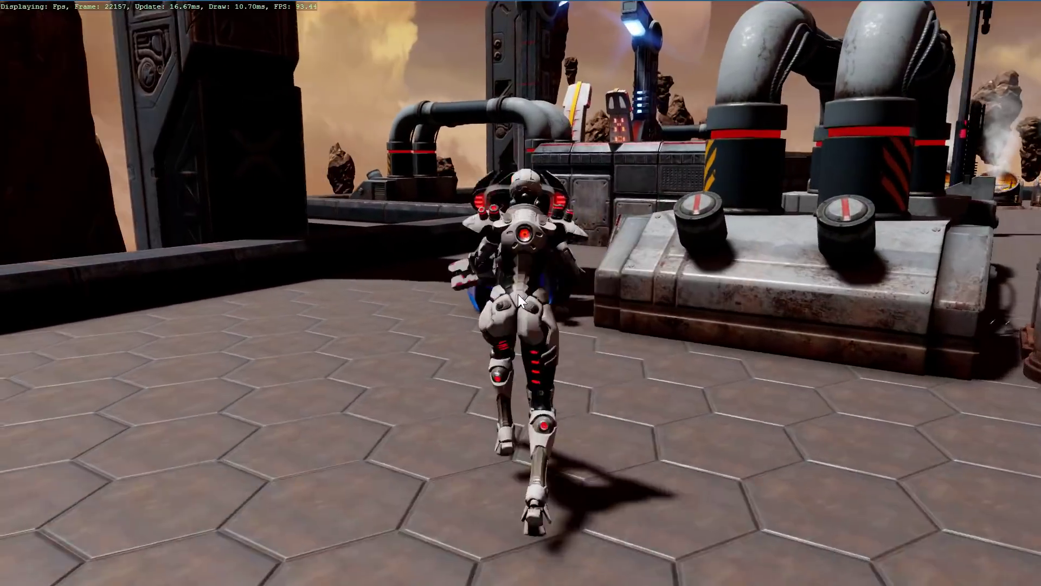
click(519, 294)
key(a)
key(w)
key(w)
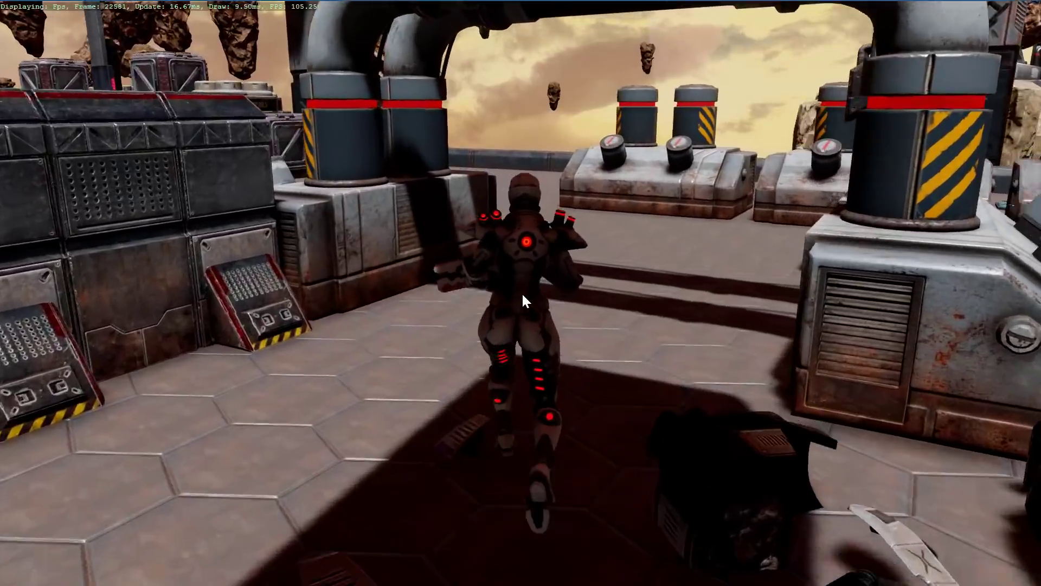
key(w)
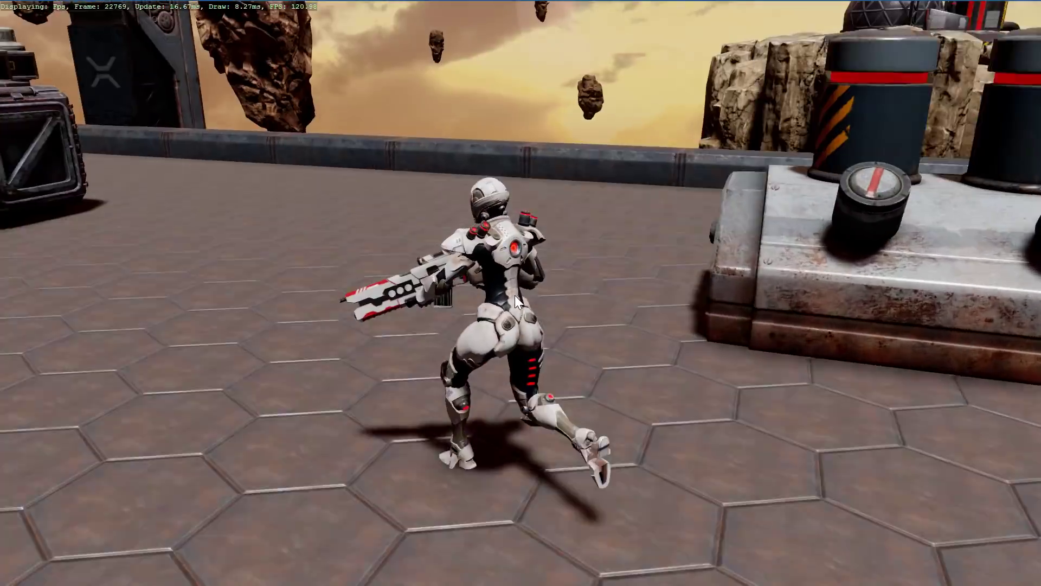
key(a)
key(w)
click(519, 295)
key(d)
key(w)
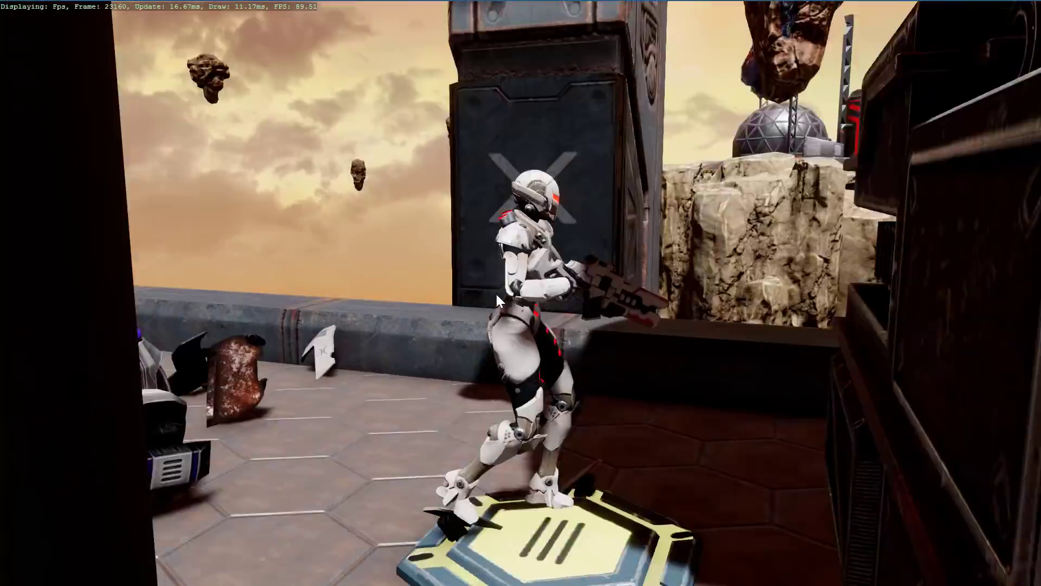
Run down the walkway past the caution crates and steaming cauldrons
key(w)
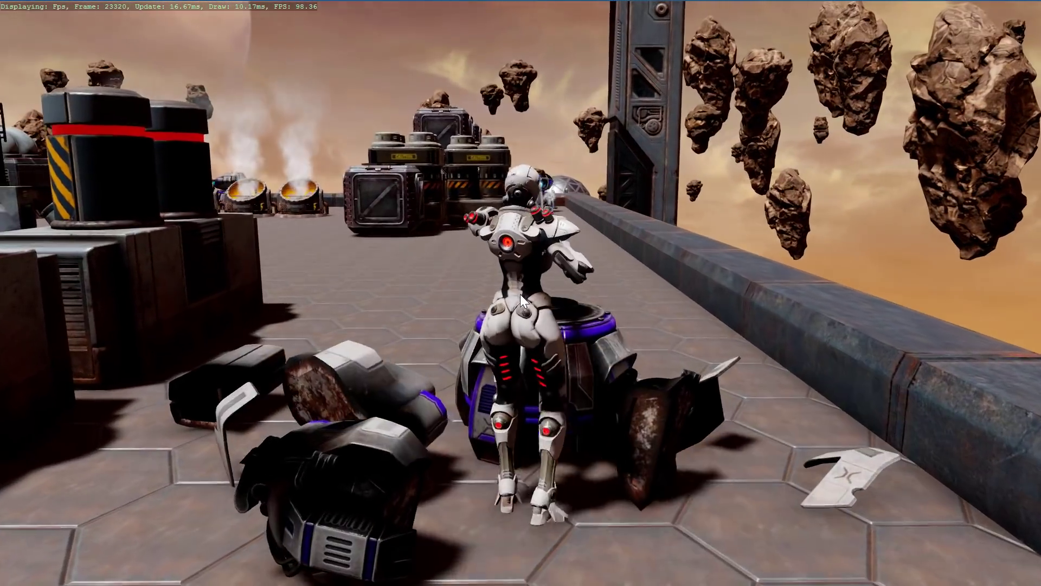
click(520, 294)
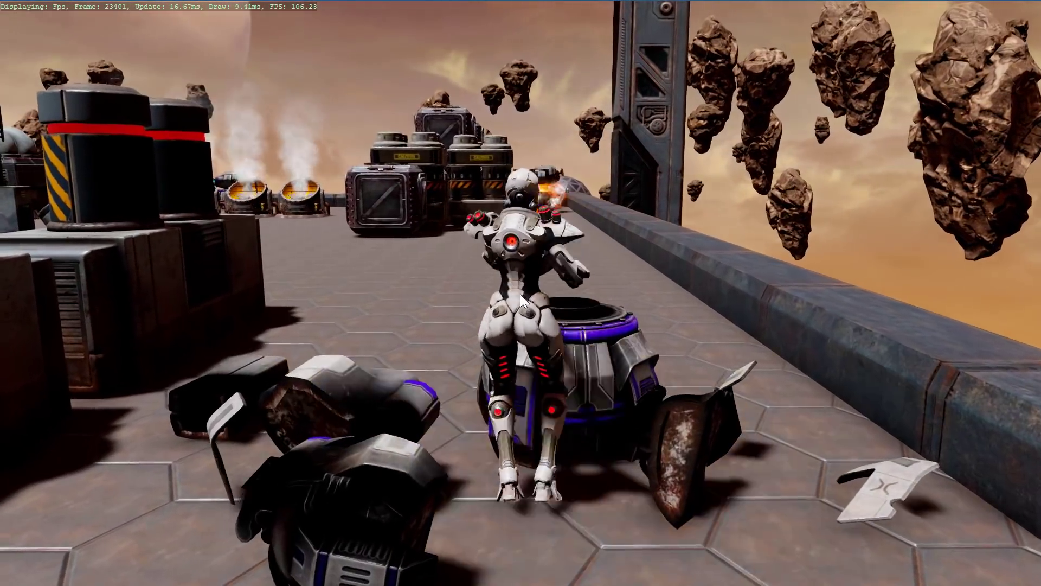
key(w)
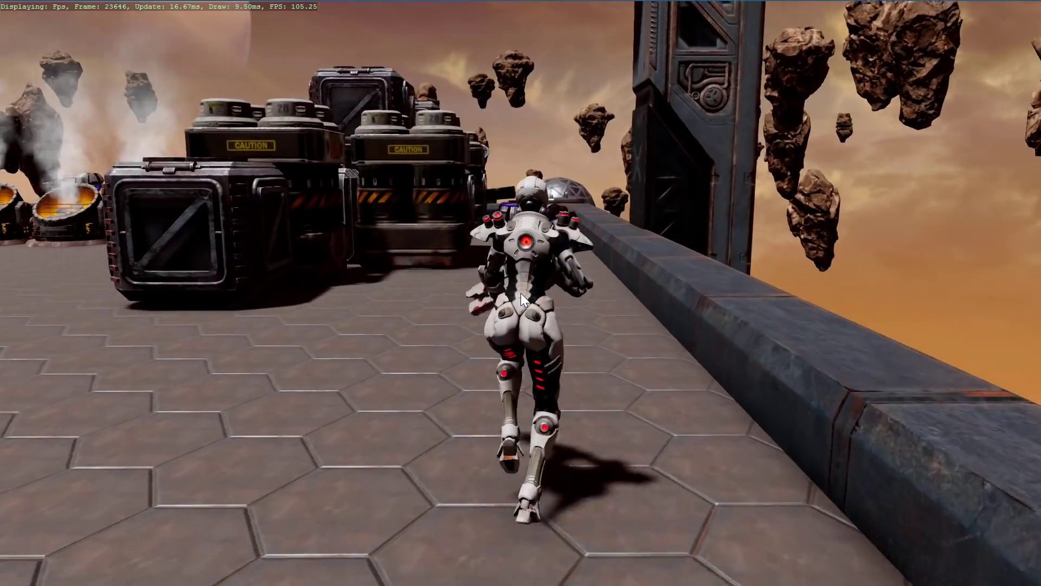
key(w)
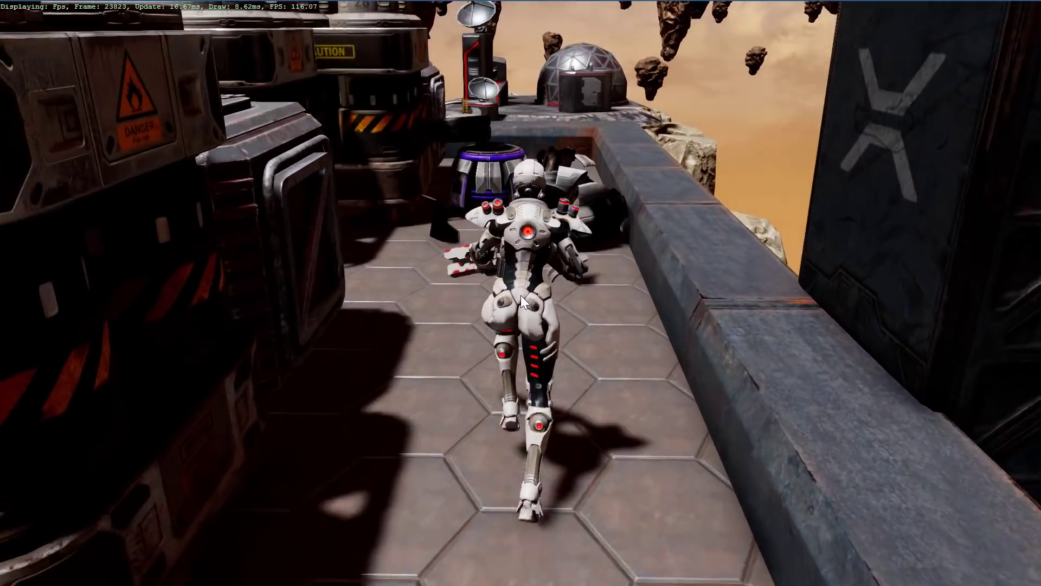
key(w)
key(a)
key(s)
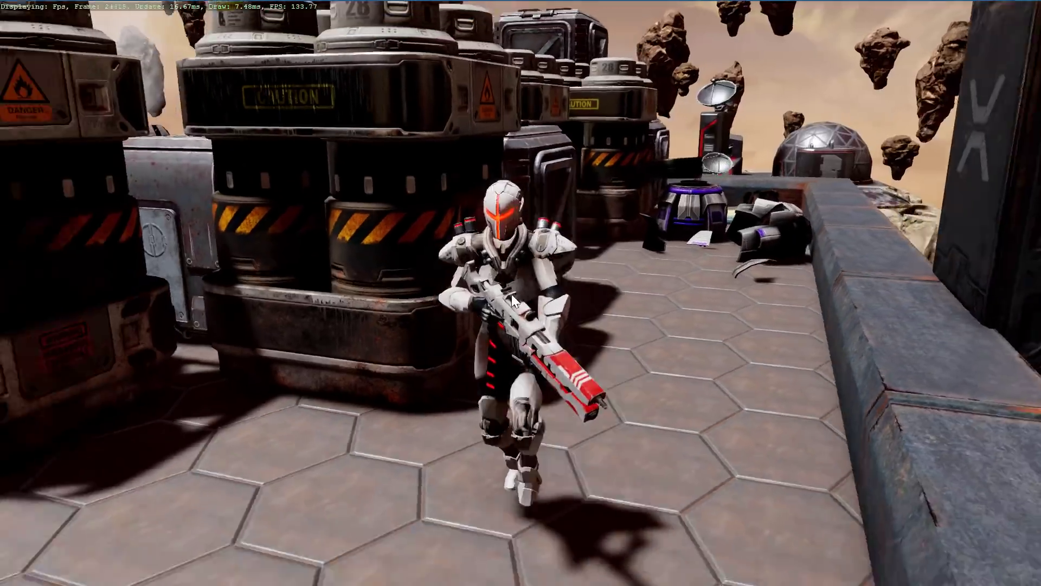
key(a)
key(w)
key(d)
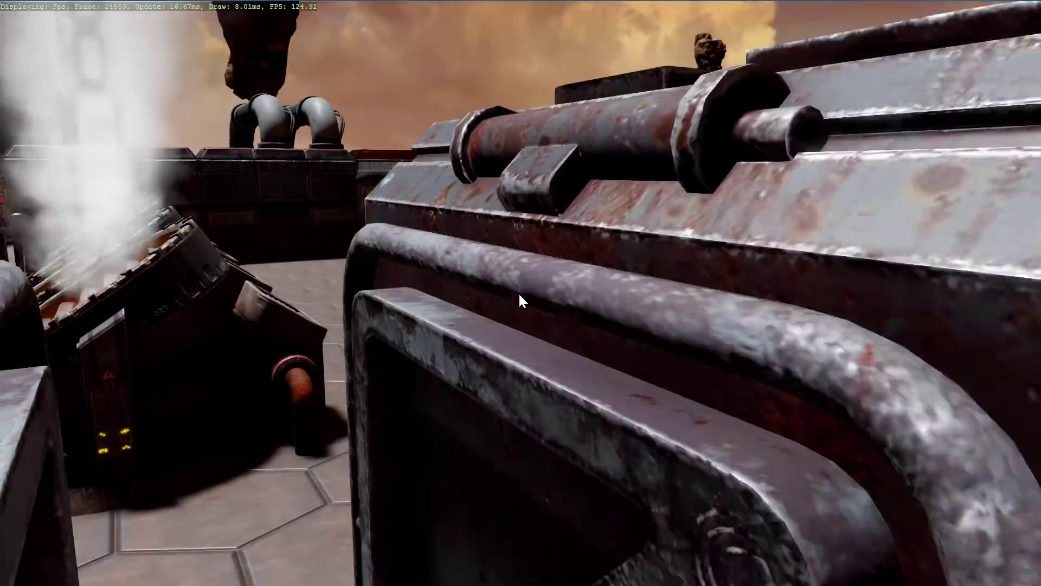
key(w)
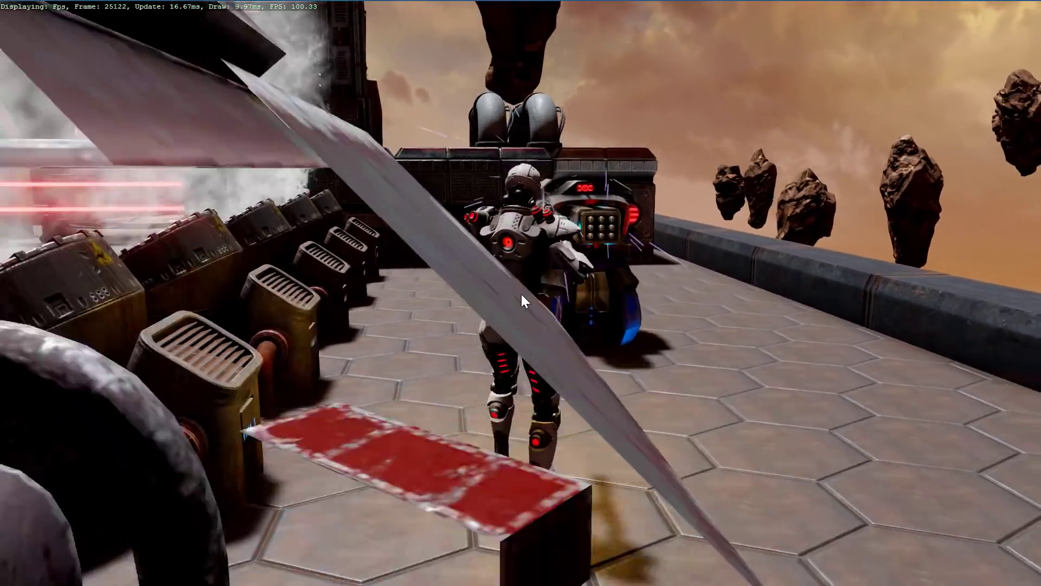
Circle the exploded robot's debris and run past the vents to the arched portal platform
key(d)
key(w)
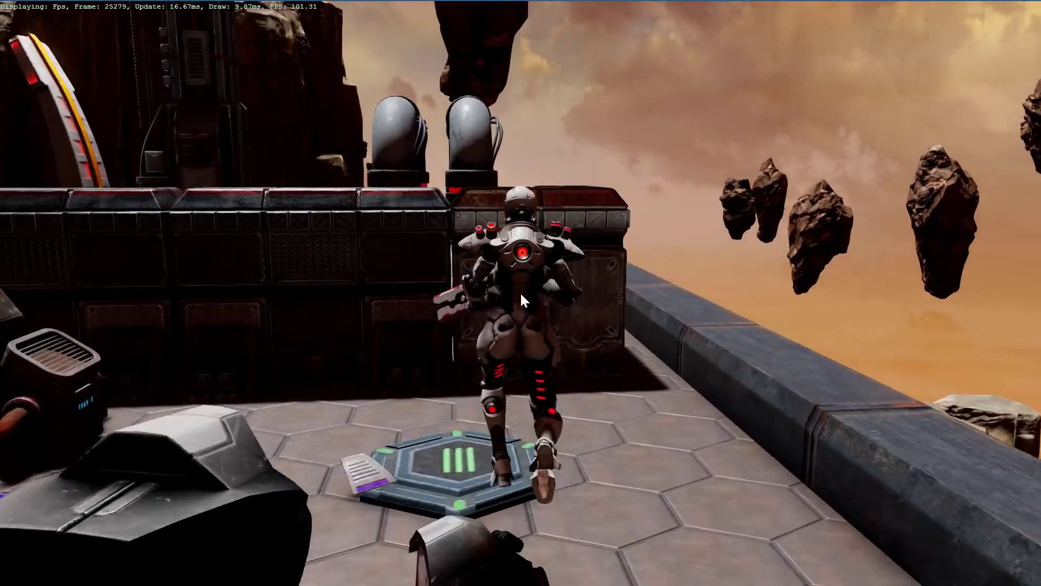
key(a)
key(s)
key(d)
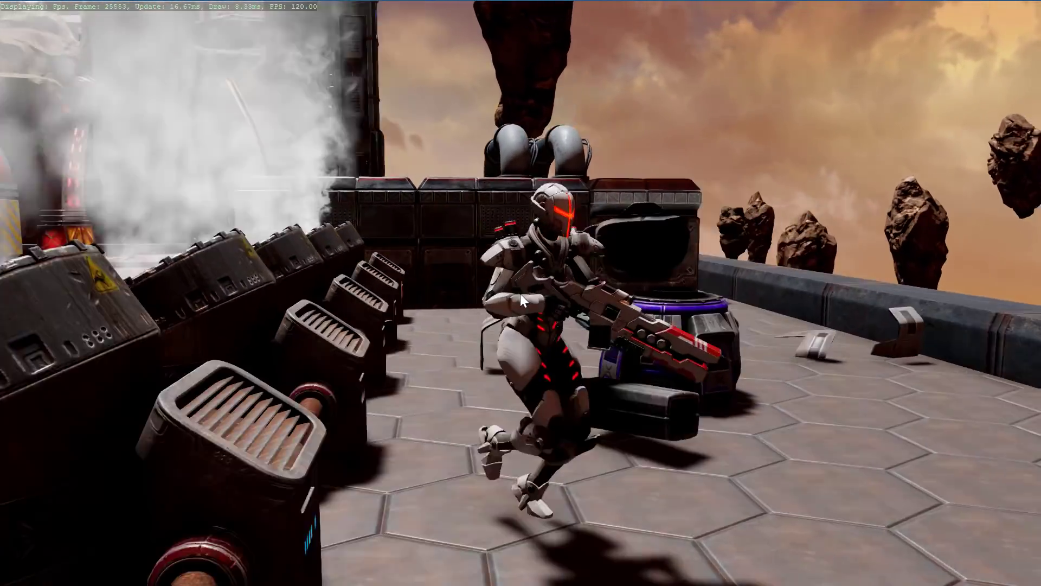
key(w)
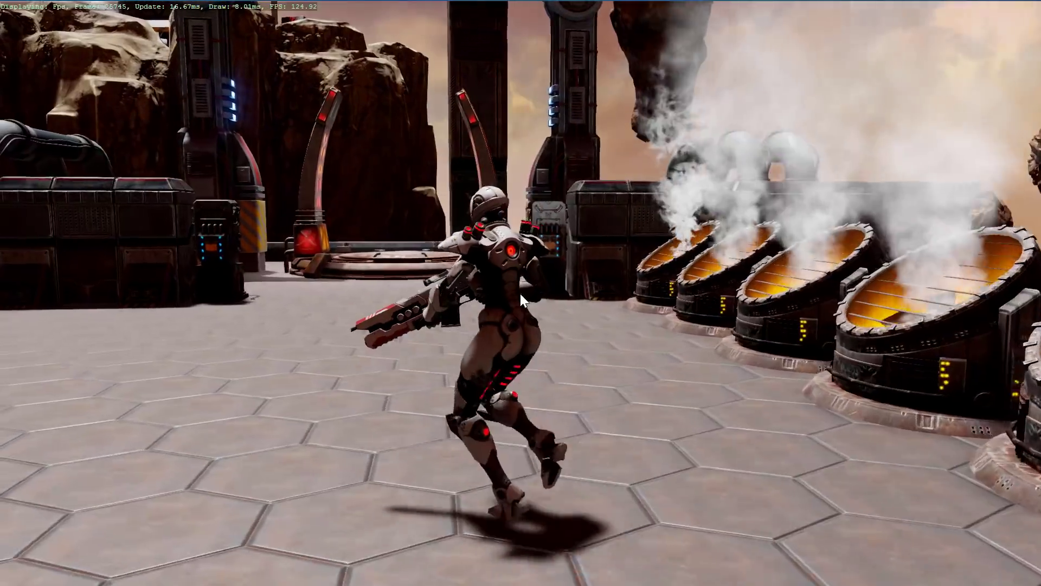
key(w)
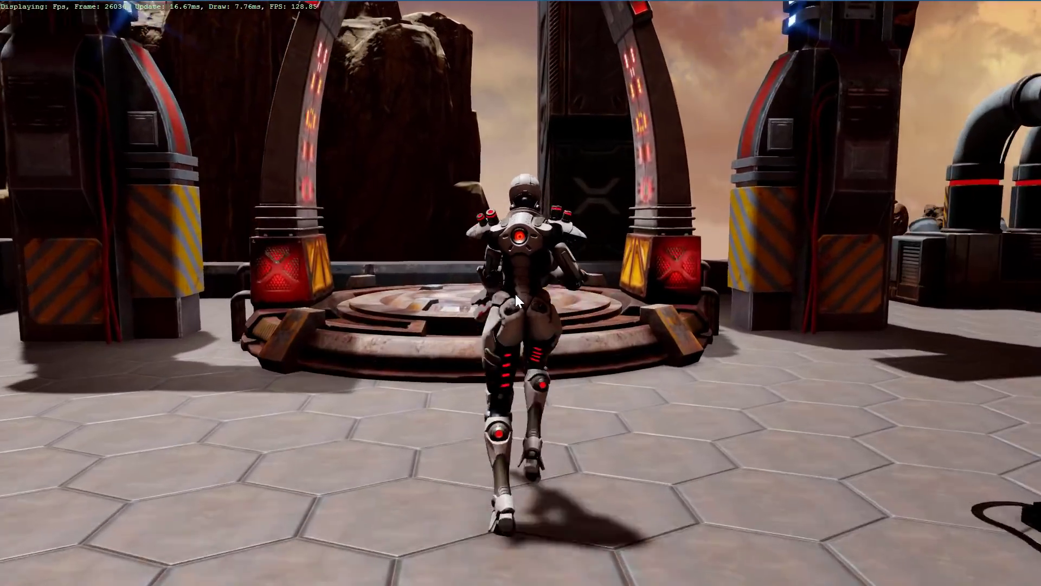
key(d)
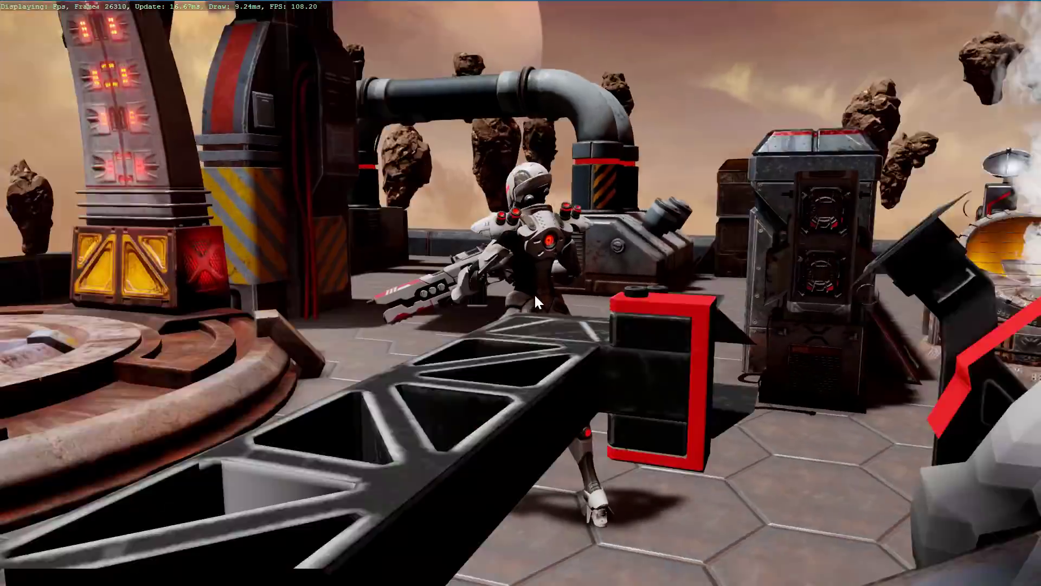
Run the character onto the teleport pad
key(a)
key(w)
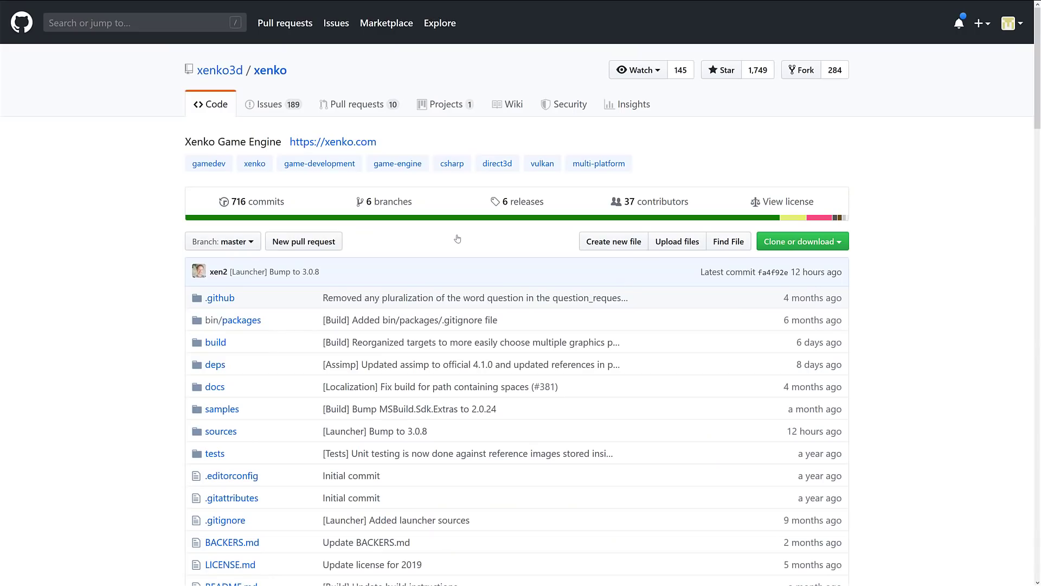
Scroll through the xenko3d/xenko repository page
mouse_move(444, 2)
scroll(833, 431, down, 4)
scroll(833, 431, up, 4)
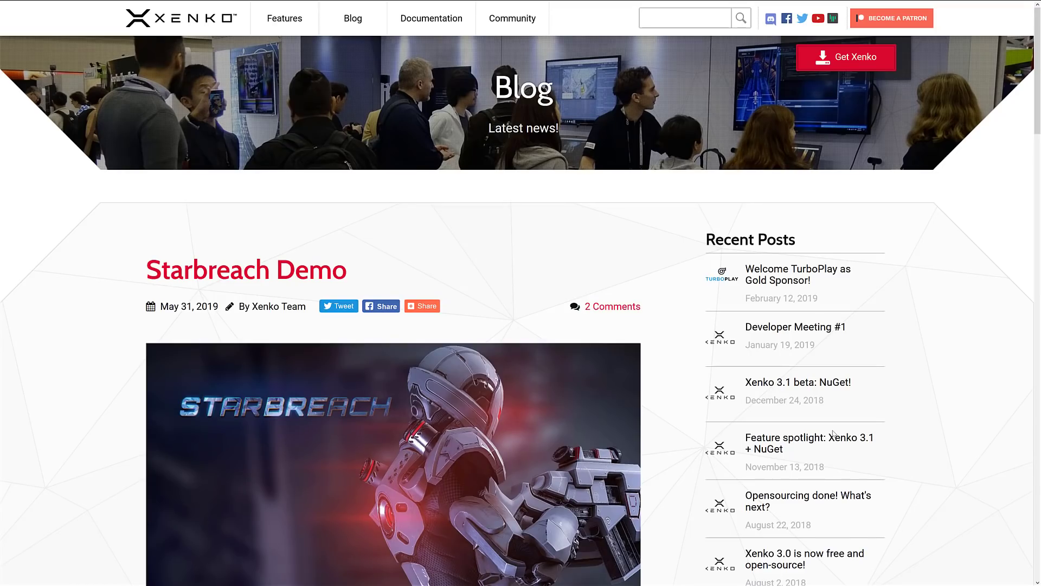
Scroll down through the Starbreach Demo blog post to its LICENSE.md link
scroll(833, 433, down, 7)
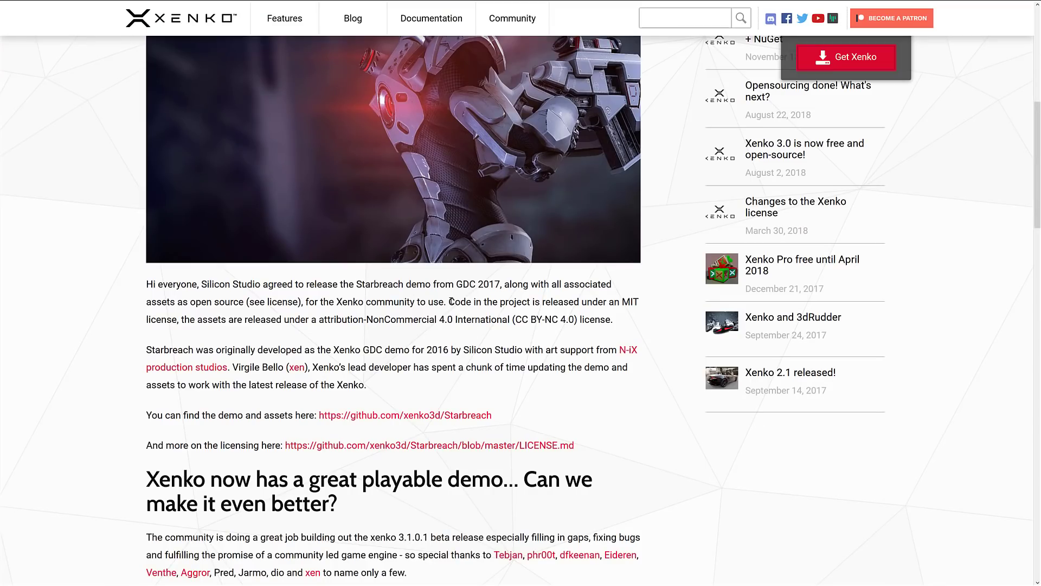
scroll(486, 360, down, 4)
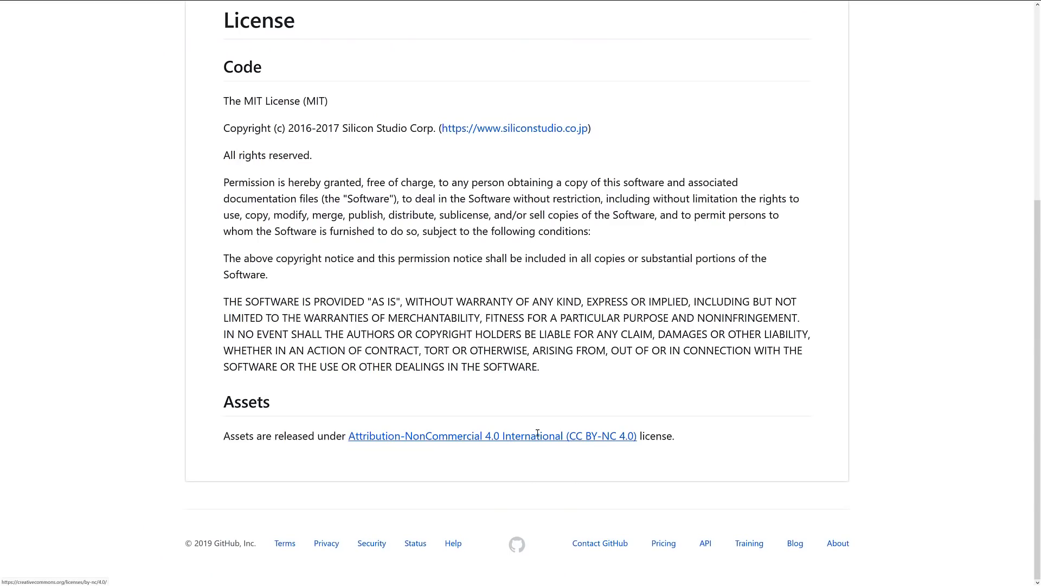
Scroll the LICENSE.md page, then follow the Starbreach breadcrumb to the repository root
scroll(540, 336, up, 10)
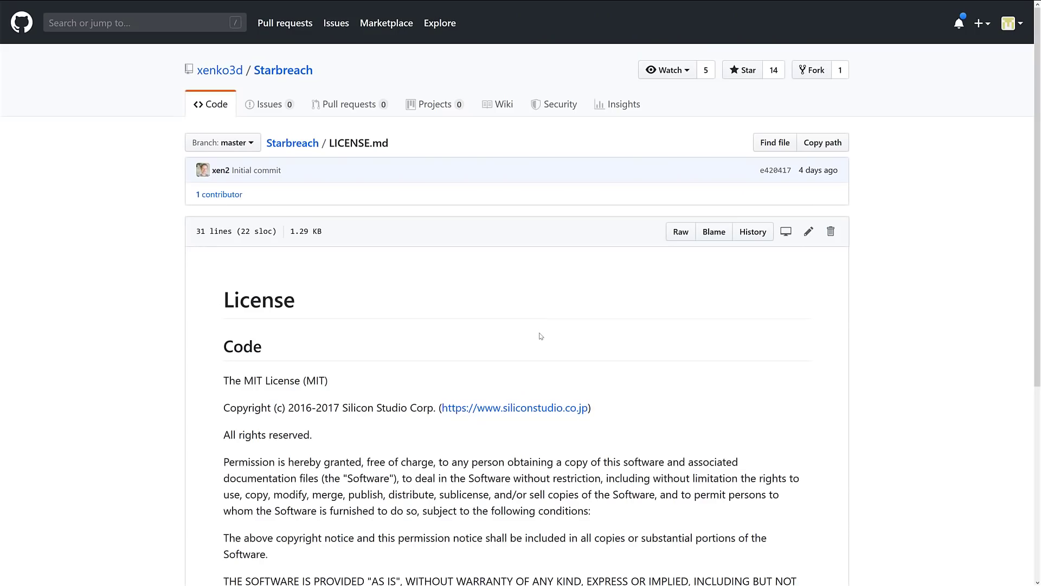
mouse_move(271, 20)
scroll(648, 353, down, 1)
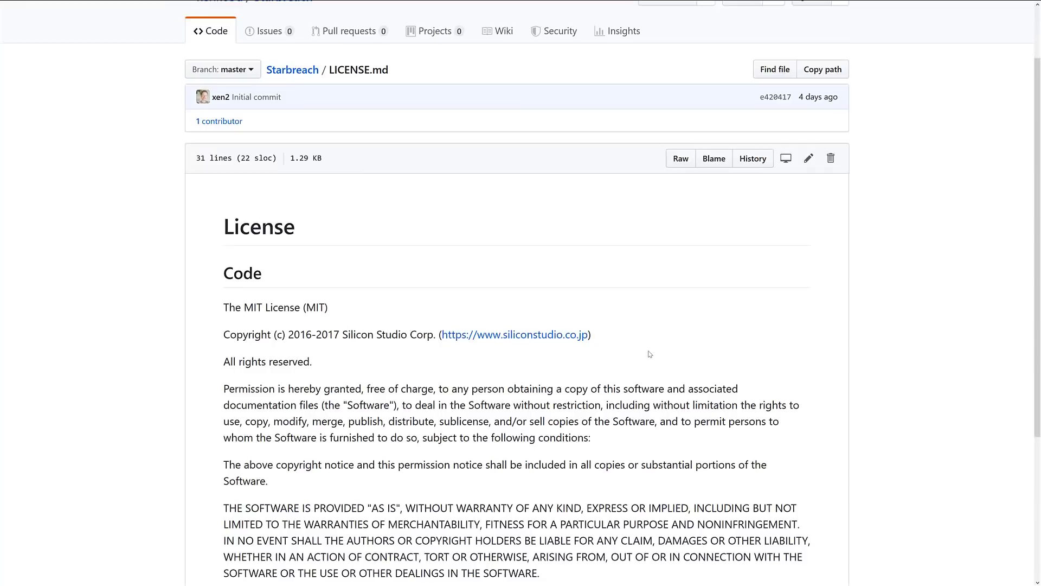
scroll(648, 352, up, 1)
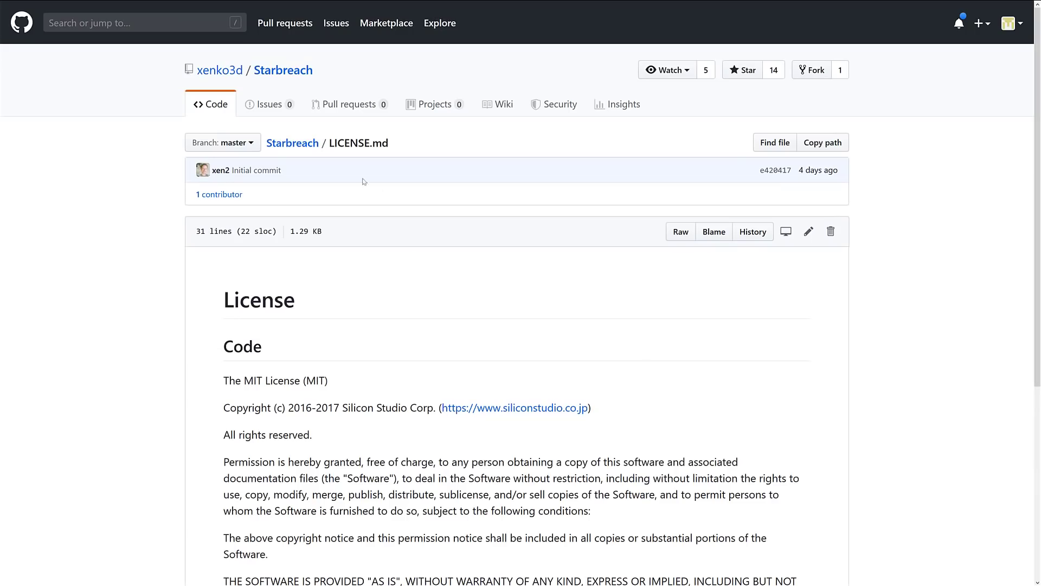
click(306, 70)
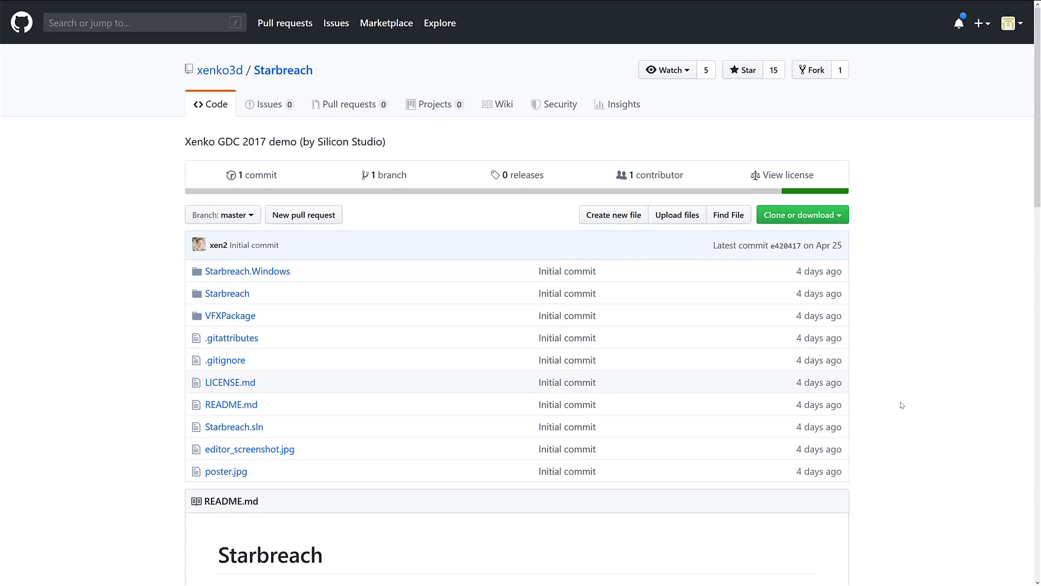
Select TeleportLocation under Platform_1-1 > Teleport, focus on it, then unload and reload Platform_1-1
key(alt+Tab)
key(alt+Tab)
key(alt+Tab)
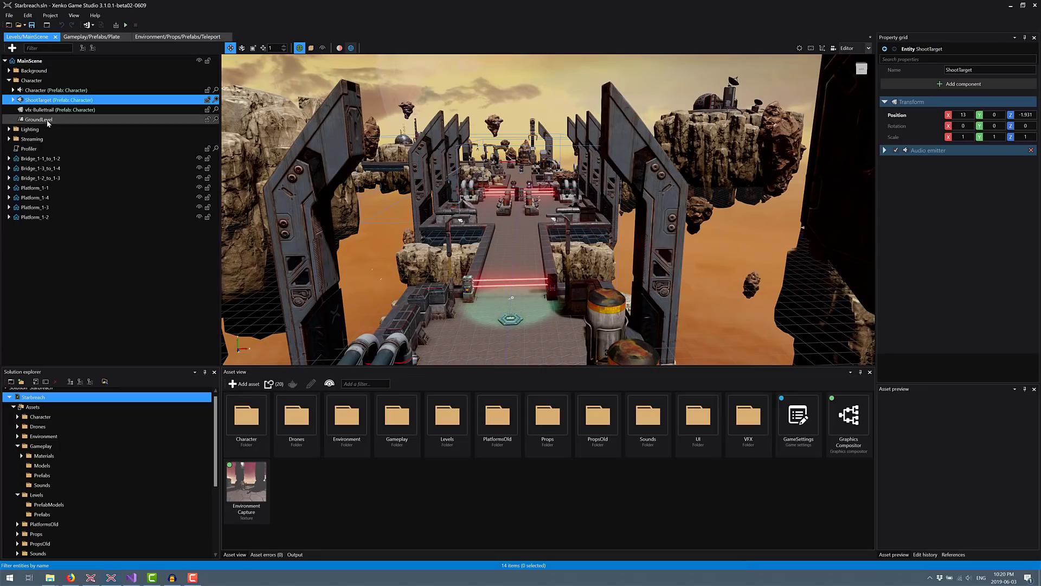
double_click(40, 188)
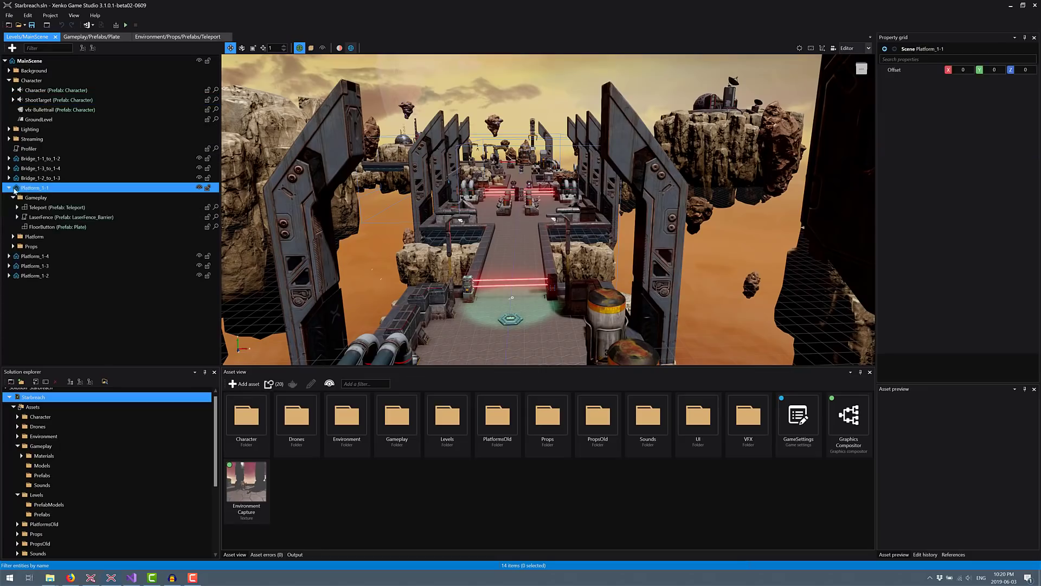
double_click(38, 207)
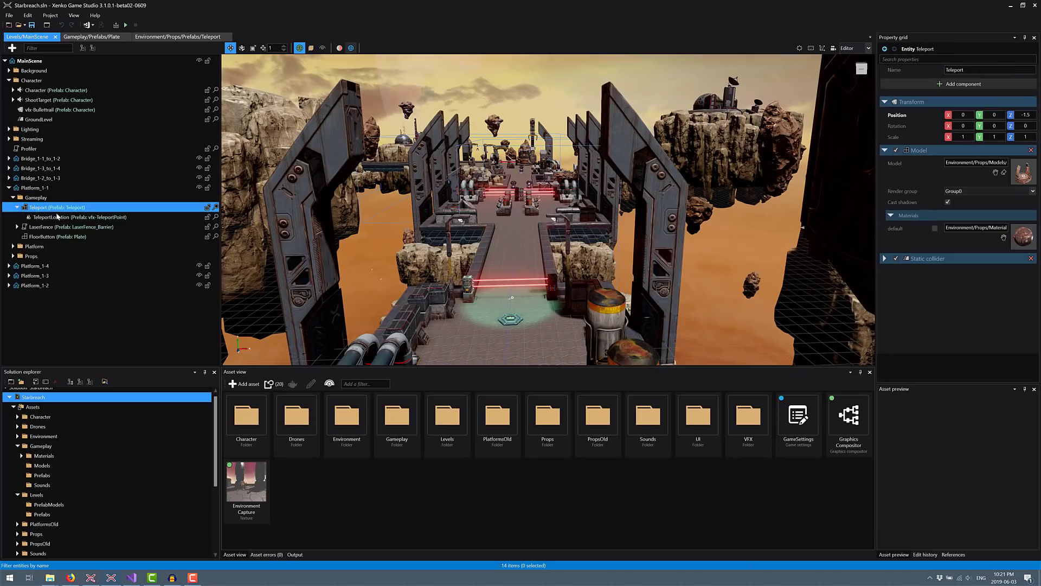
click(59, 217)
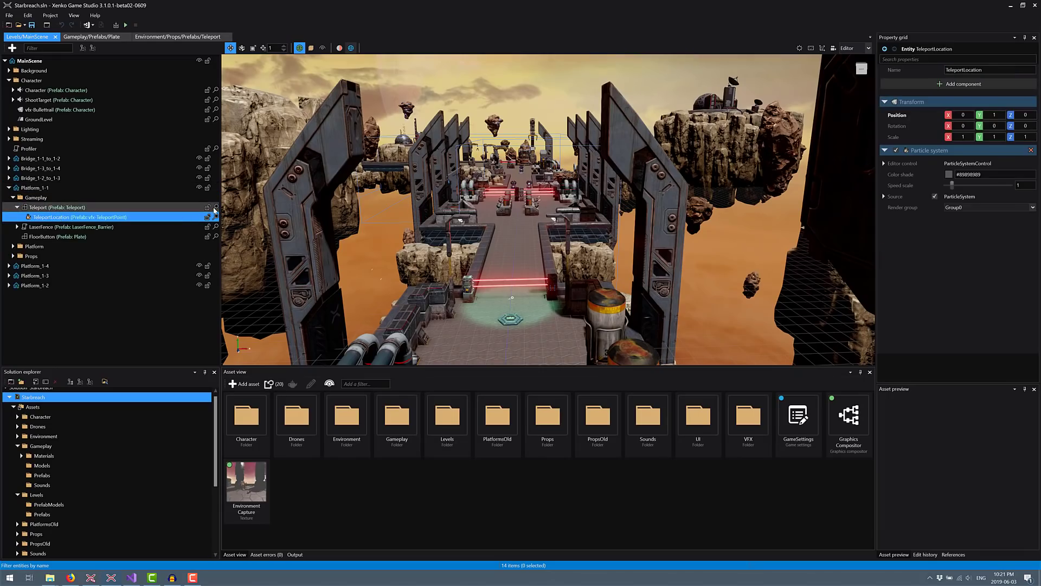
click(215, 216)
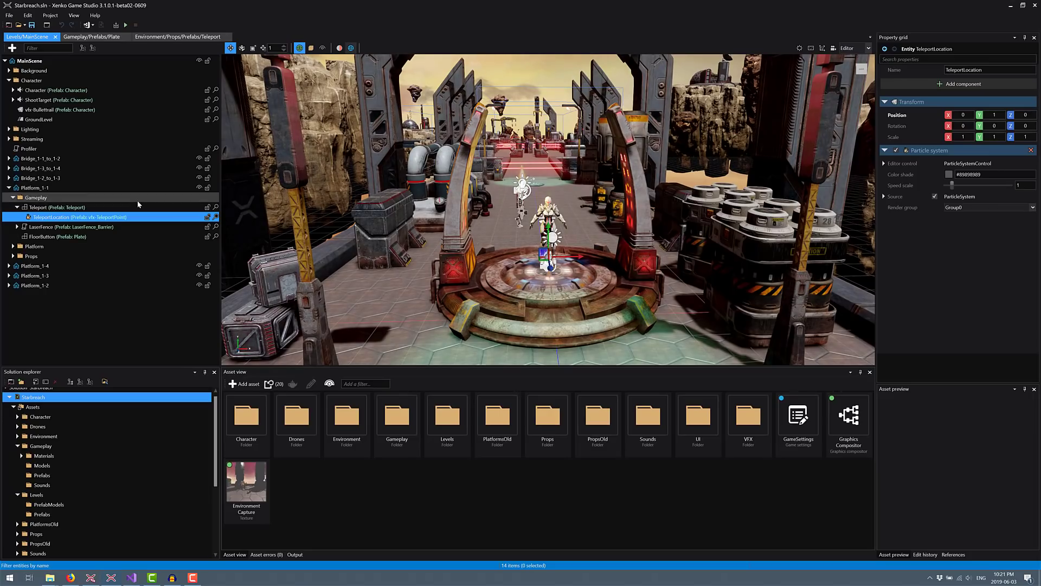
click(199, 188)
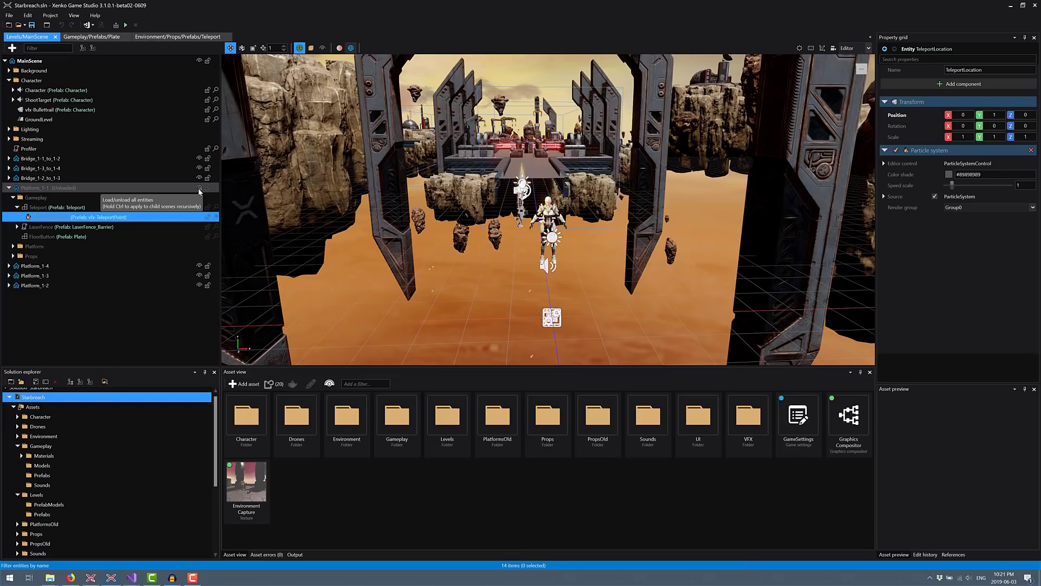
click(199, 188)
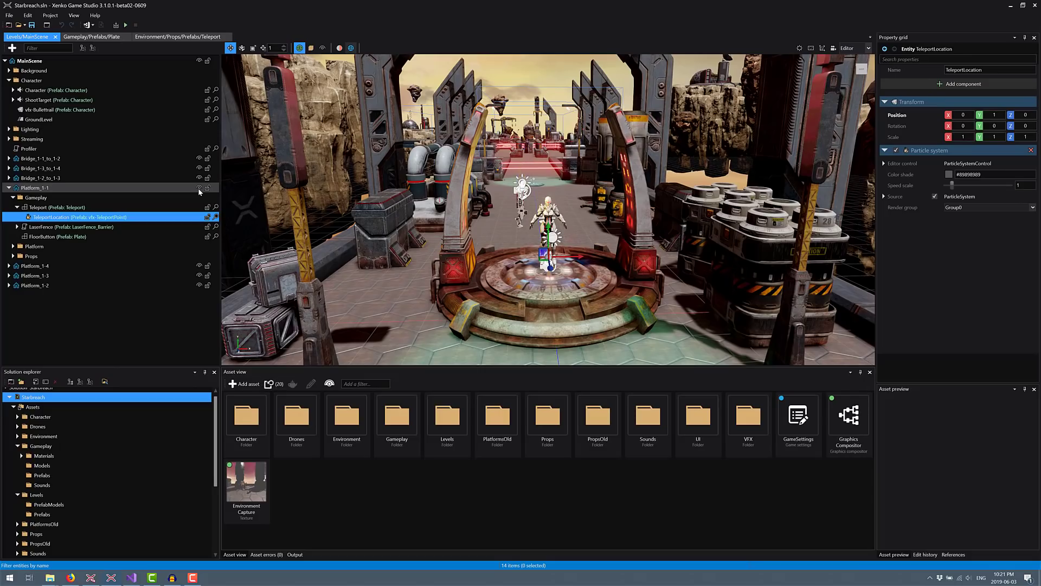
Toggle the Streaming folder, collapse Platform_1-1 and unload Platform_1-4
click(8, 138)
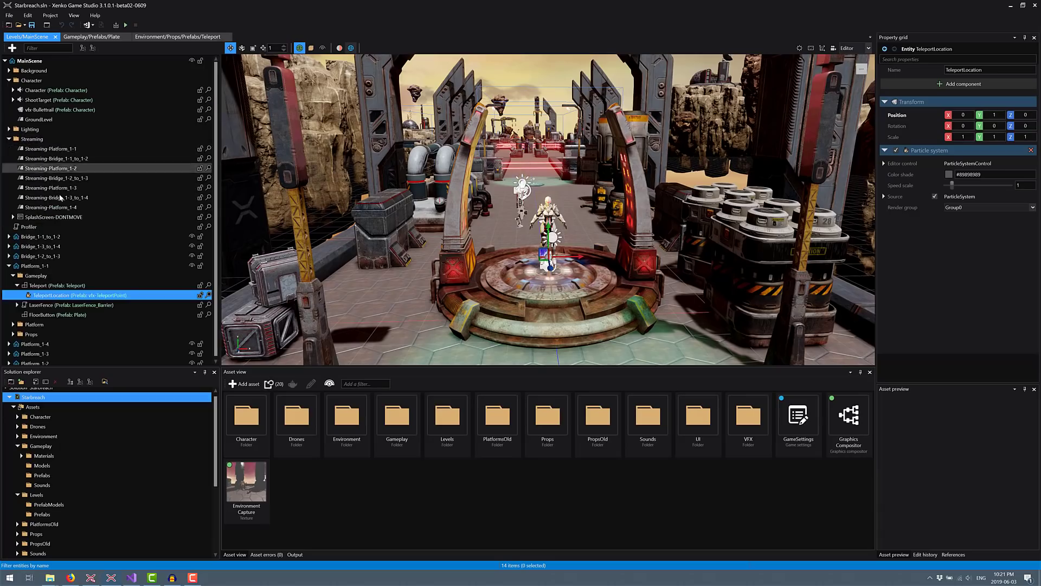
click(9, 139)
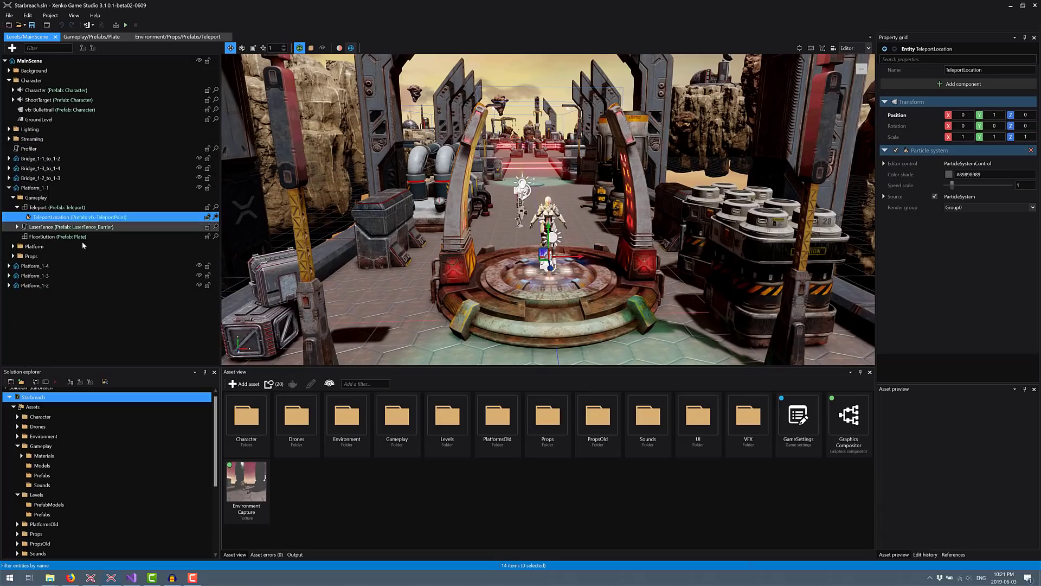
click(10, 187)
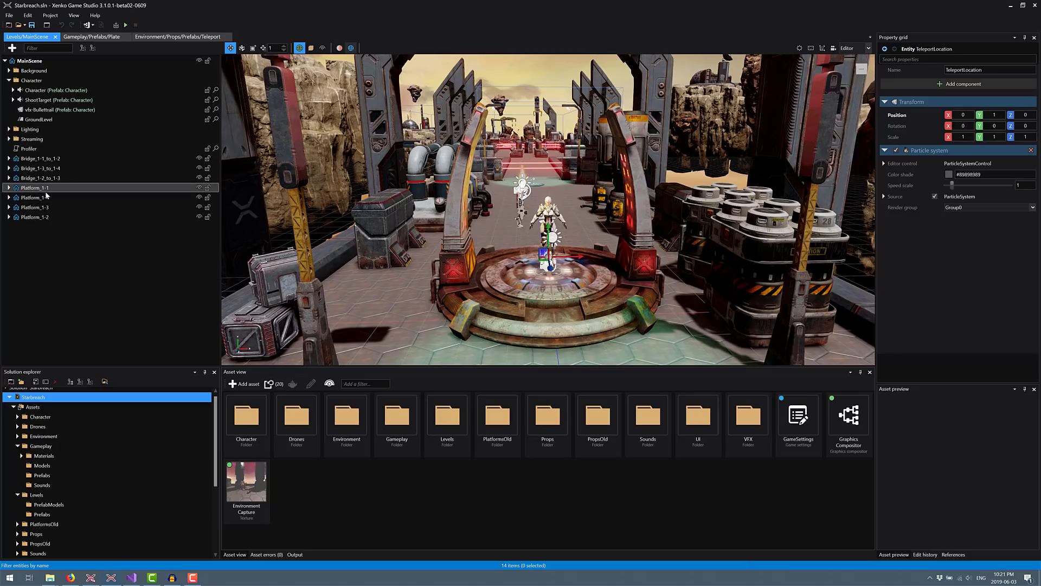
click(199, 197)
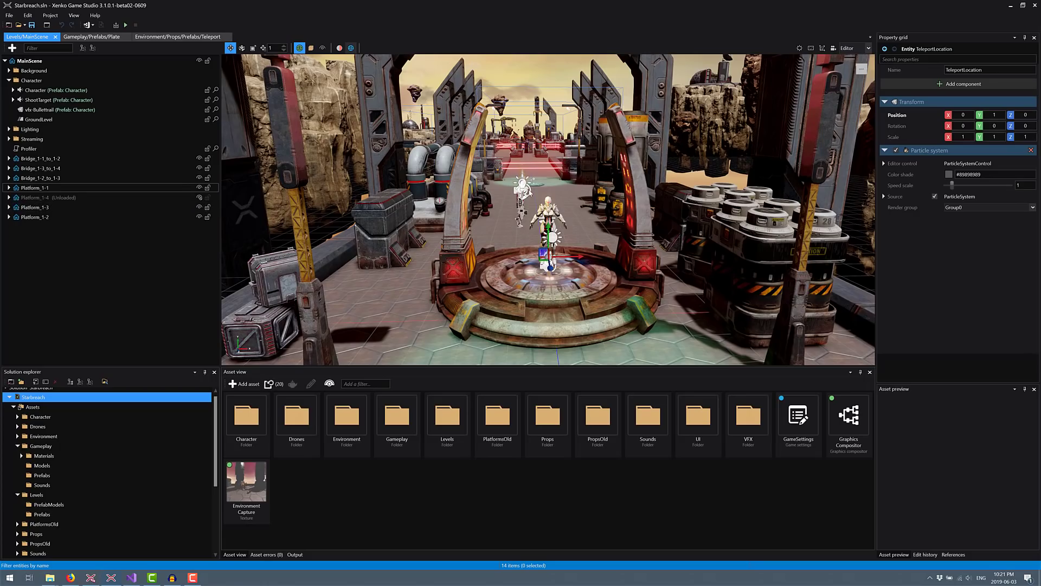
Fly the viewport camera back and over the floating rocks toward the dome platform
scroll(548, 209, down, 10)
right_drag(548, 209, 553, 232)
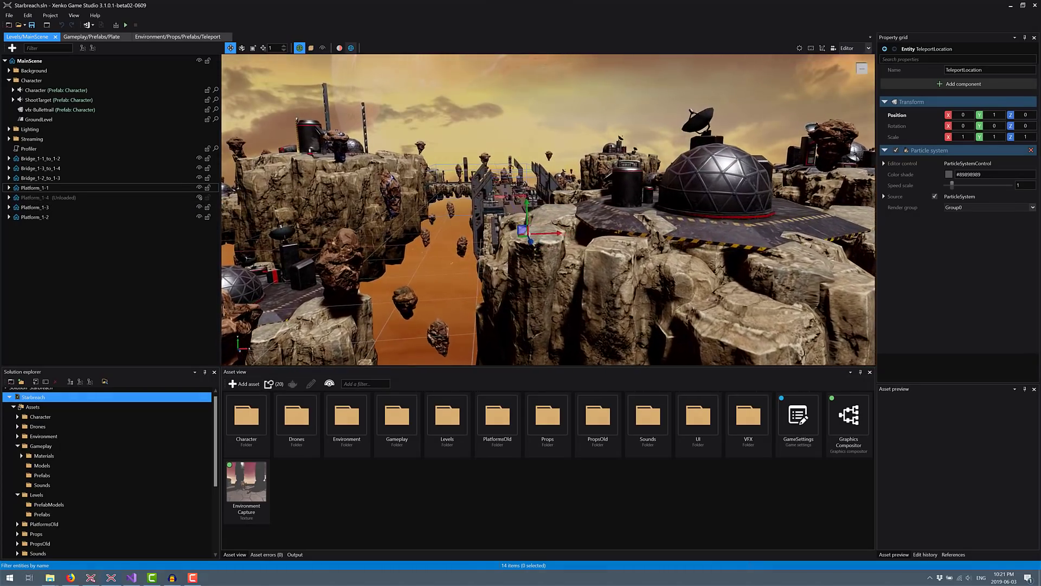
key(w)
right_drag(527, 188, 538, 195)
key(w)
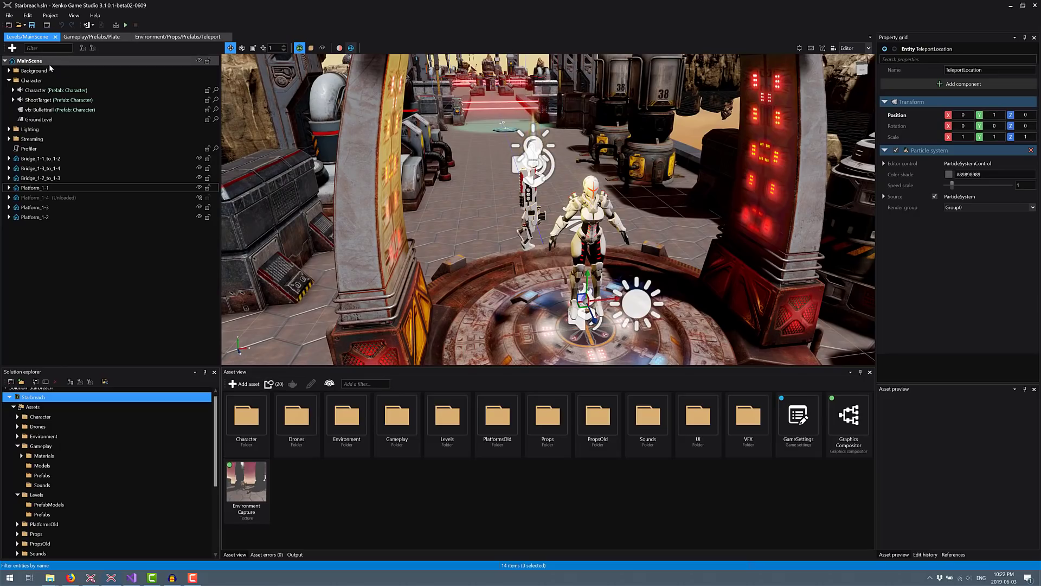
Unload all MainScene entities with its eye icon, then load them back in
click(200, 61)
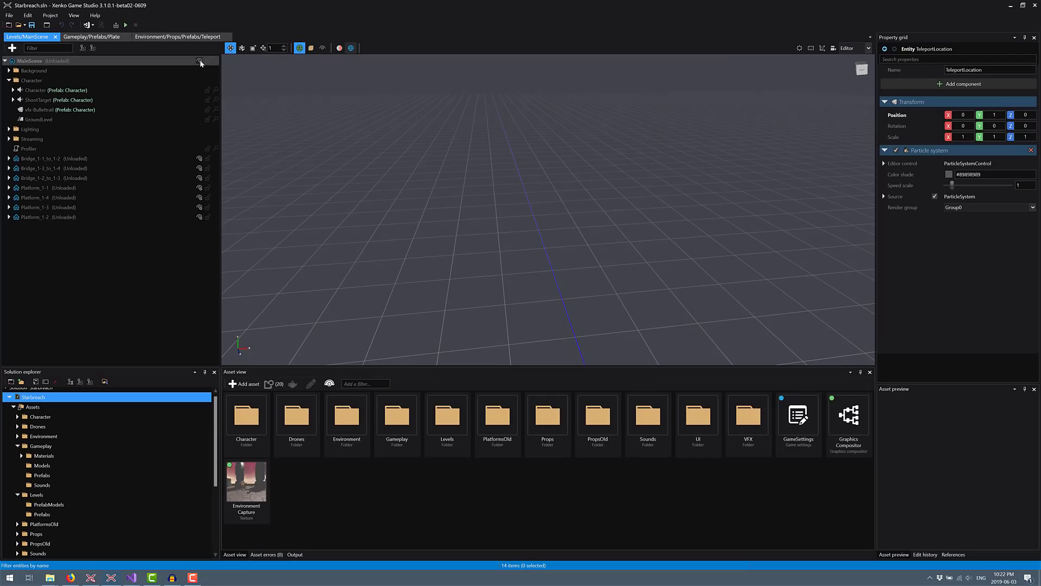
click(199, 61)
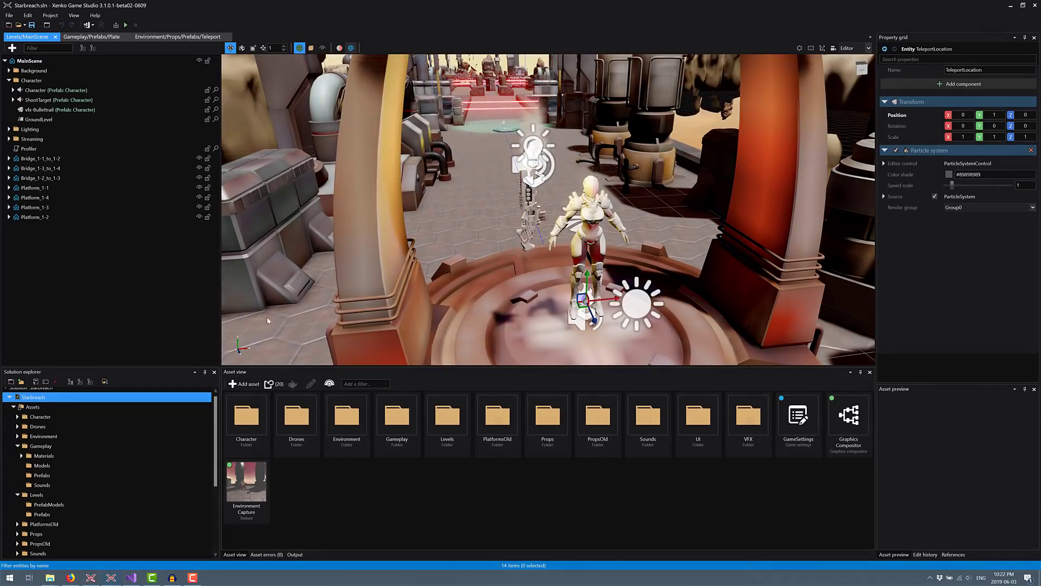
Select the GameSettings asset in the Assets folder and scroll its properties to the top
click(27, 407)
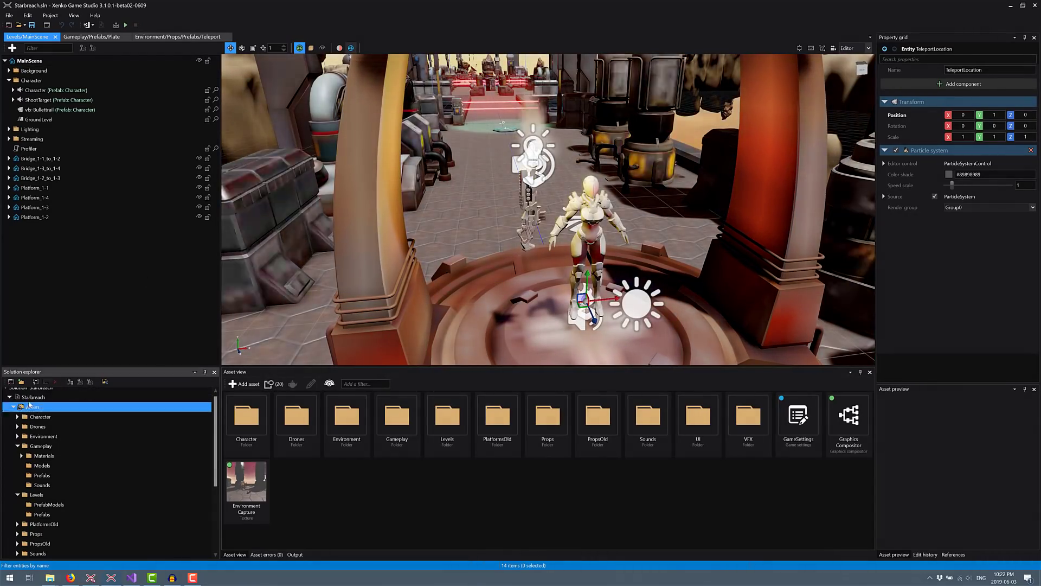
click(798, 416)
scroll(965, 228, up, 2)
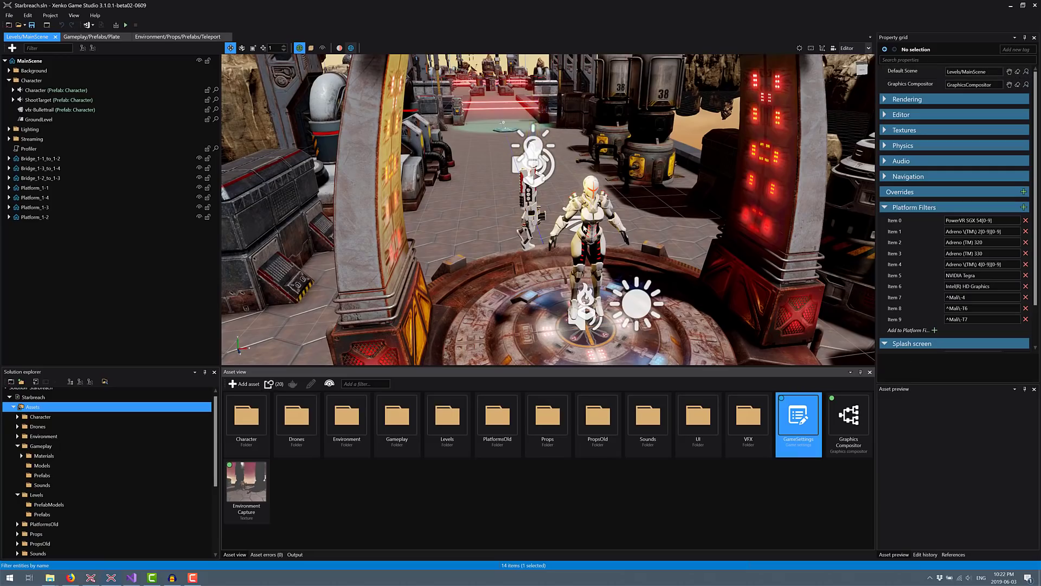
Select the Character prefab entity in the Character folder and focus the view on it
click(585, 215)
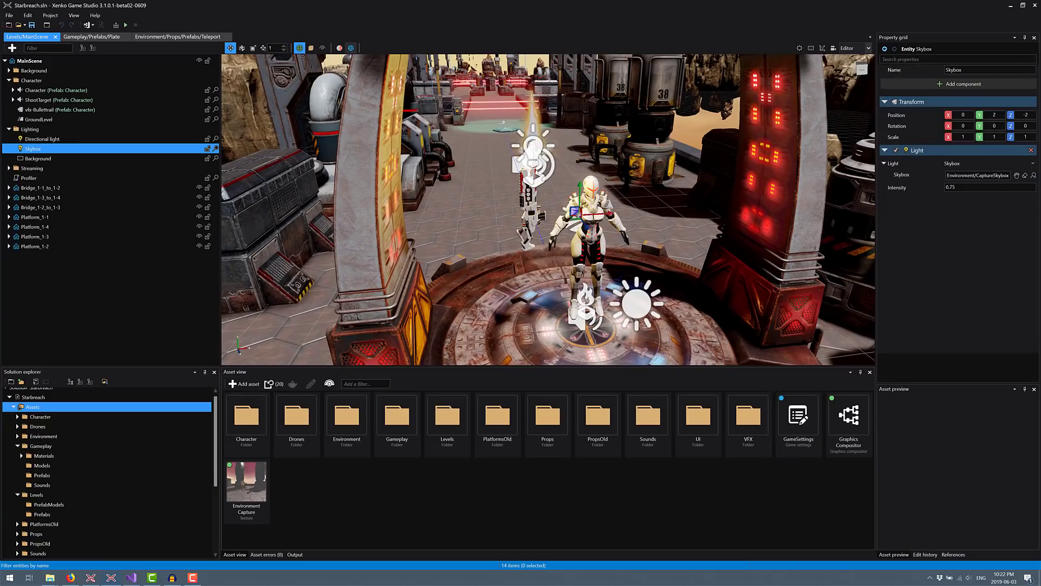
click(590, 228)
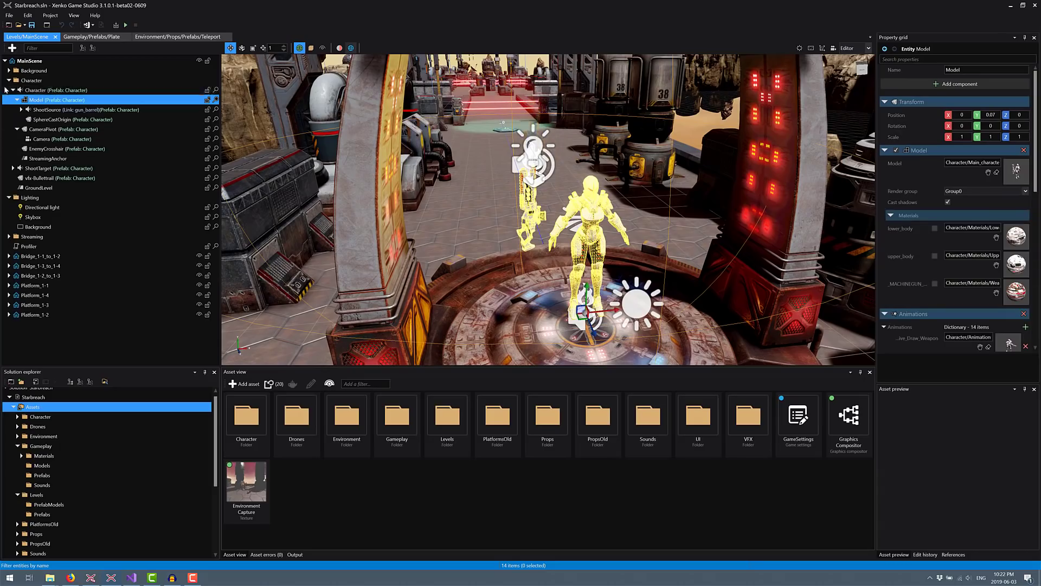
click(7, 81)
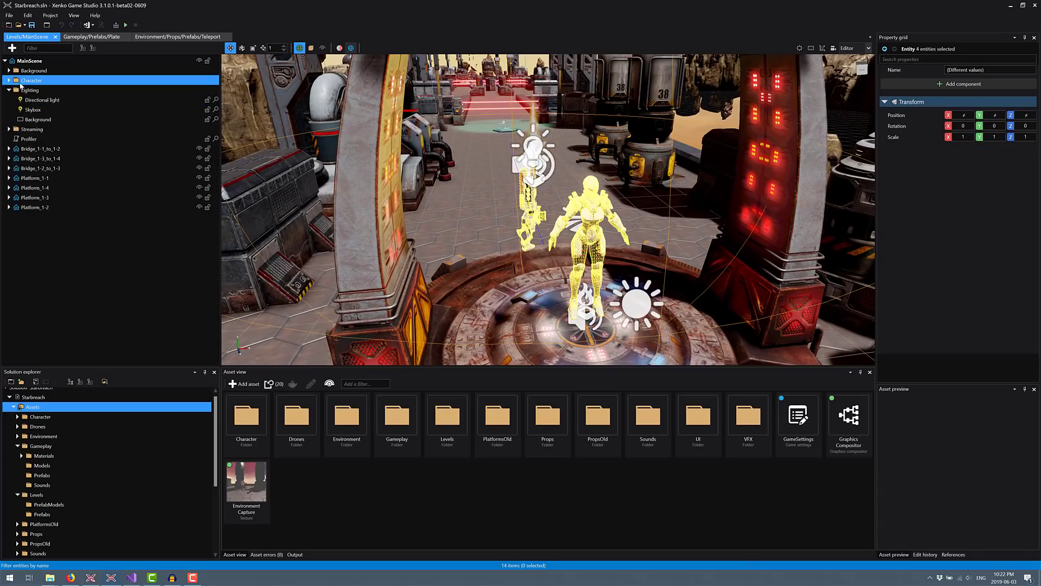
click(33, 91)
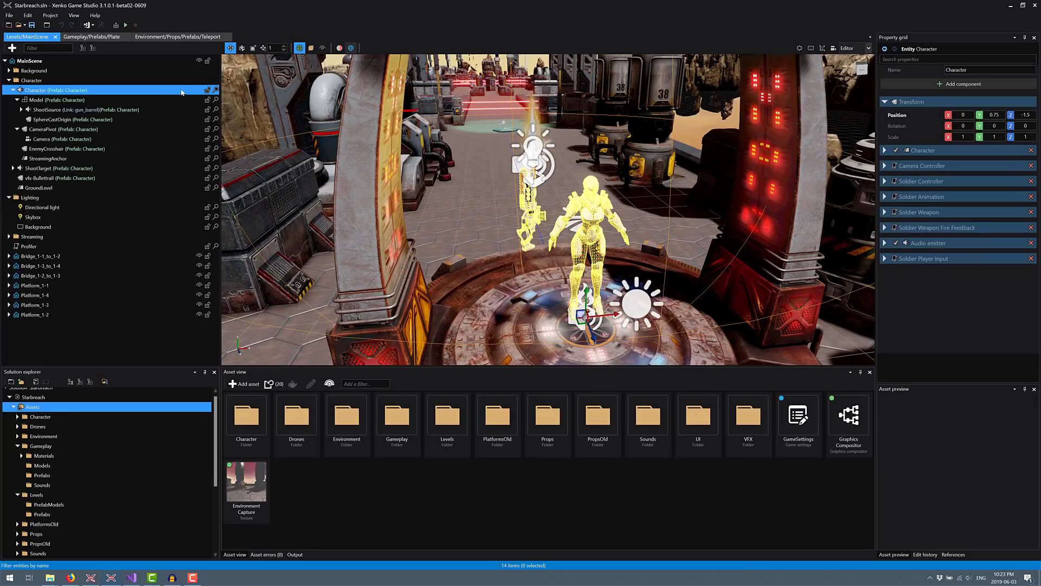
click(216, 90)
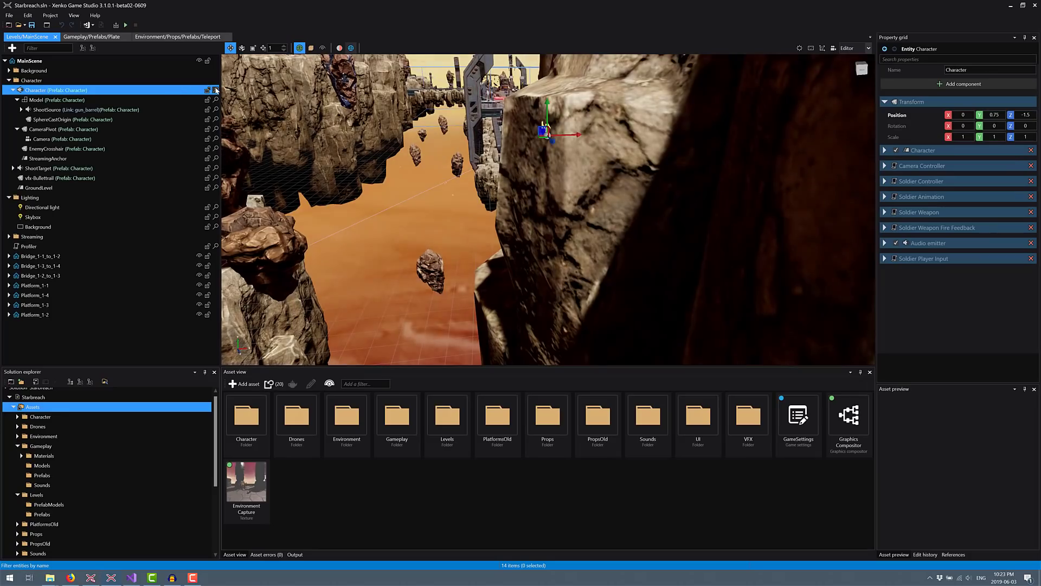
Fly the camera onto the Character's teleporter platform and re-centre the view on the Character
scroll(567, 158, up, 6)
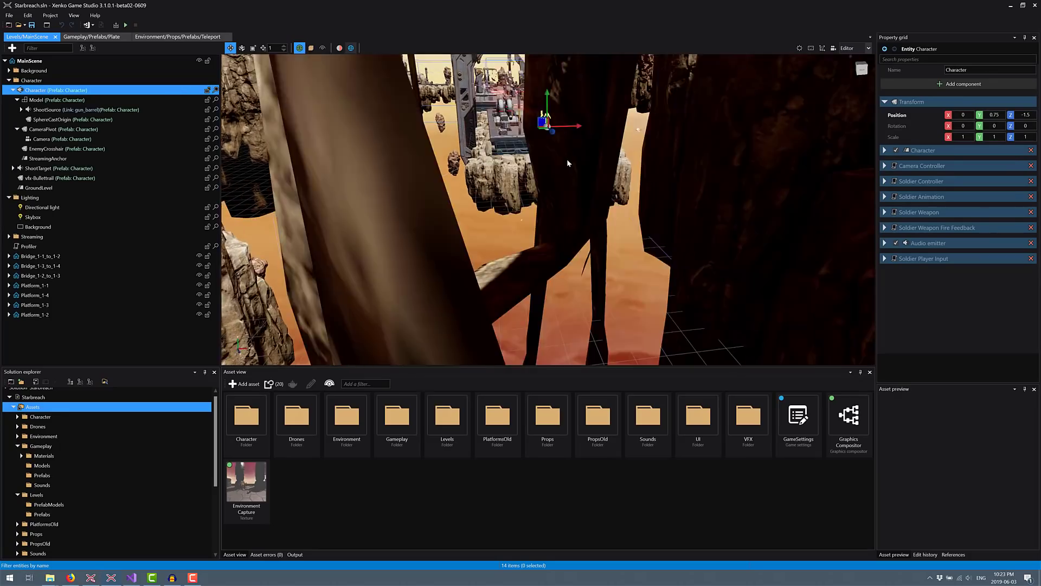
right_drag(568, 159, 563, 106)
key(w)
key(w)
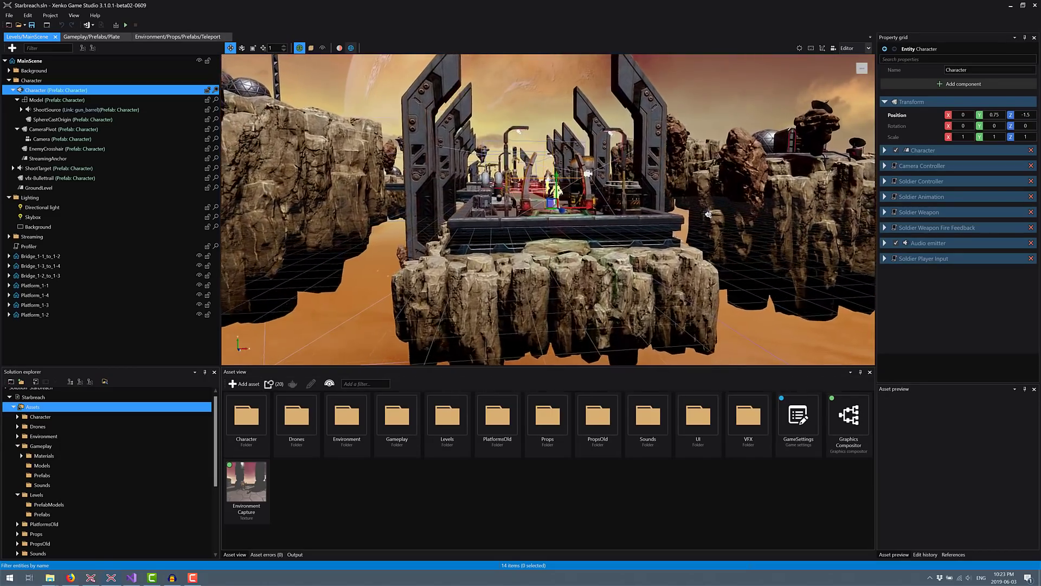
scroll(708, 215, up, 5)
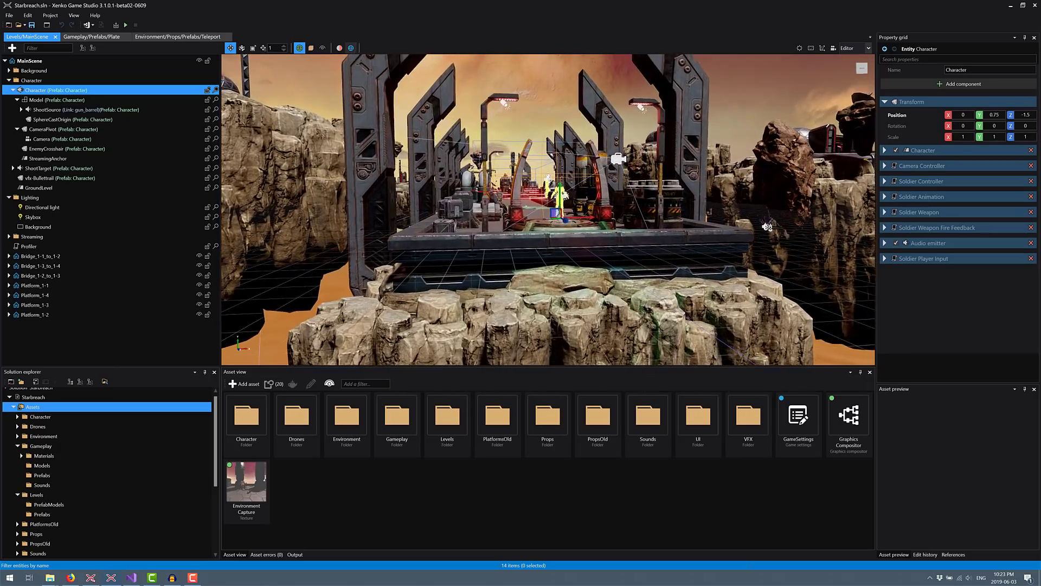
key(w)
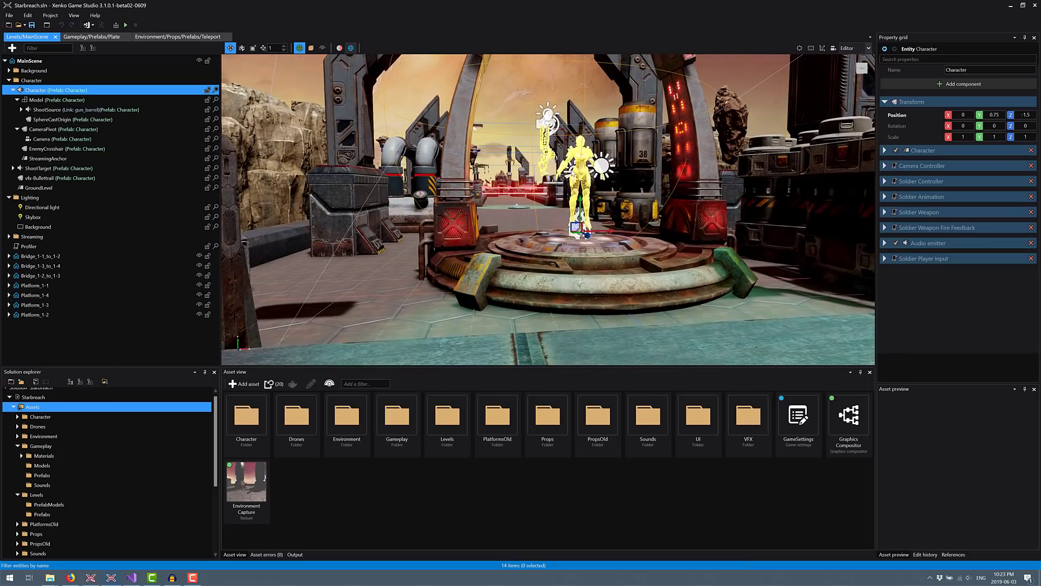
scroll(548, 209, up, 10)
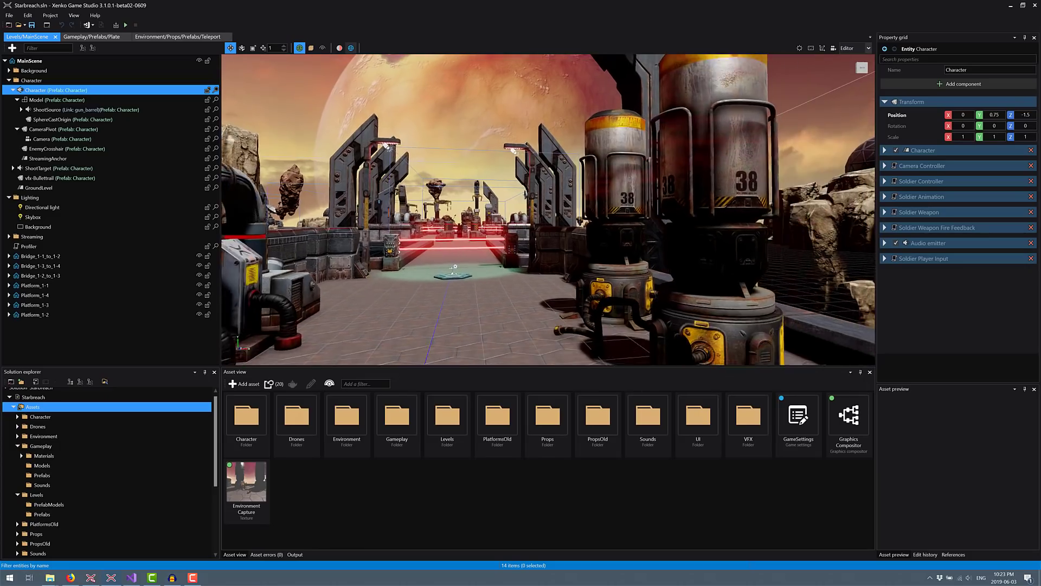
key(f)
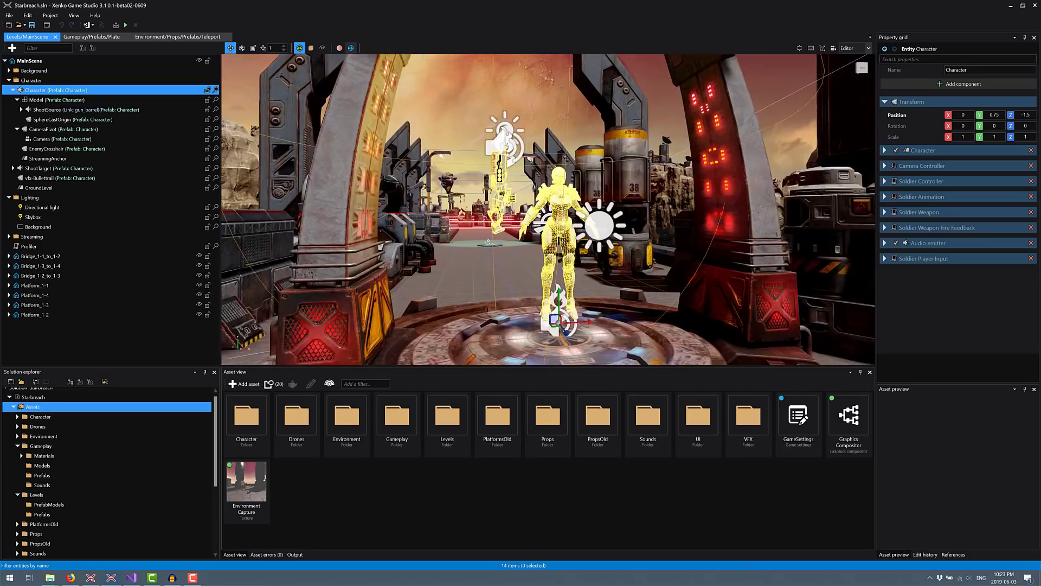
scroll(618, 211, up, 3)
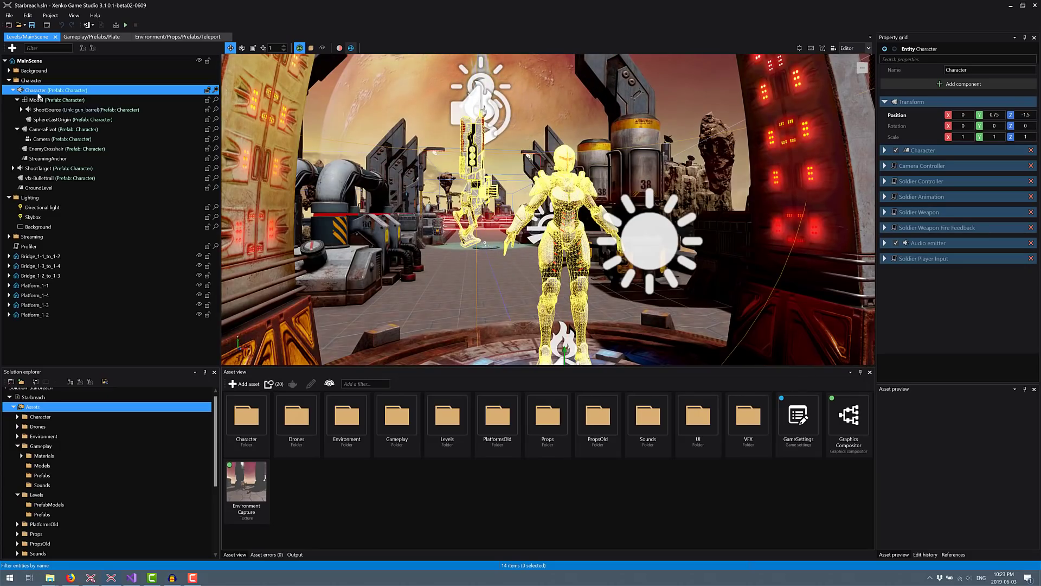
Expand Soldier Player Input to show Dead Zone 0.5, Keys Down bound to S and Keys Left bound to A
click(17, 100)
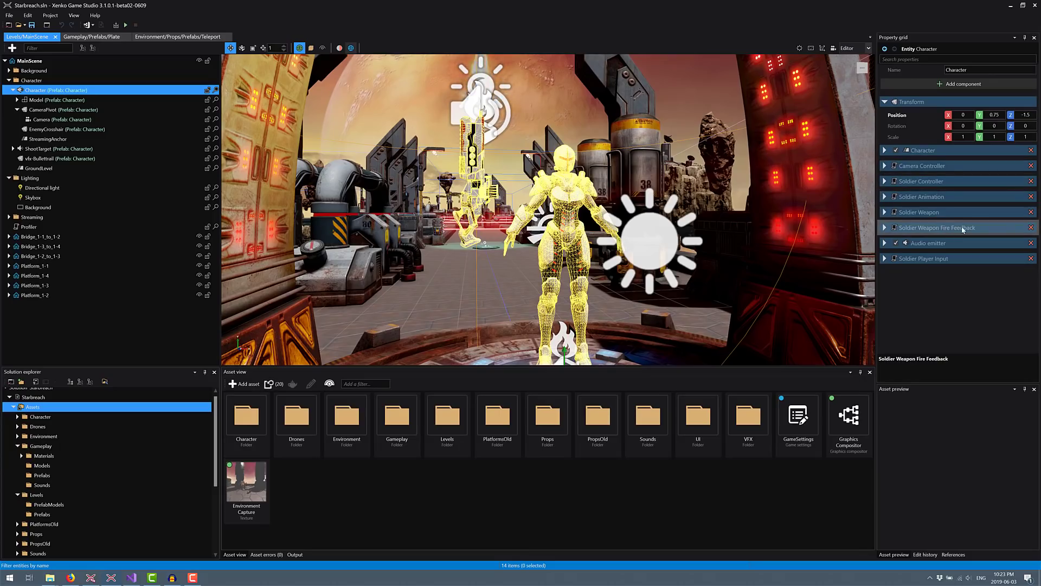
click(885, 258)
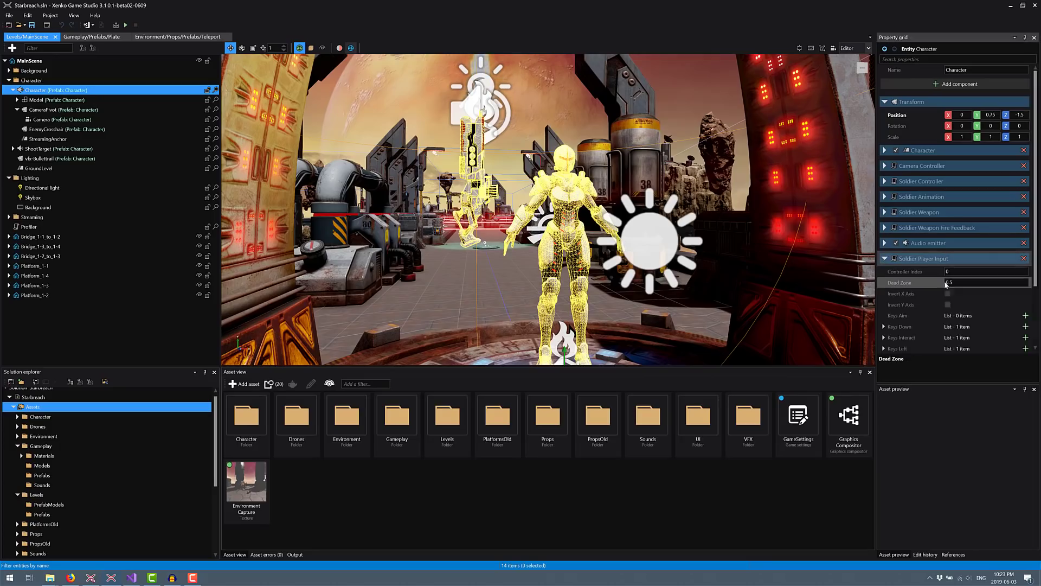
scroll(941, 304, down, 3)
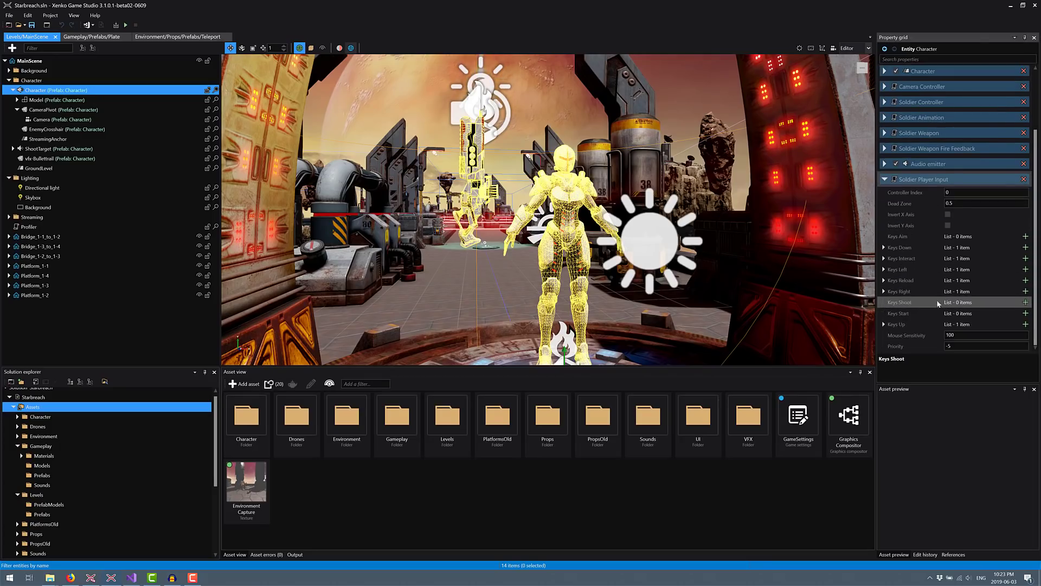
click(884, 248)
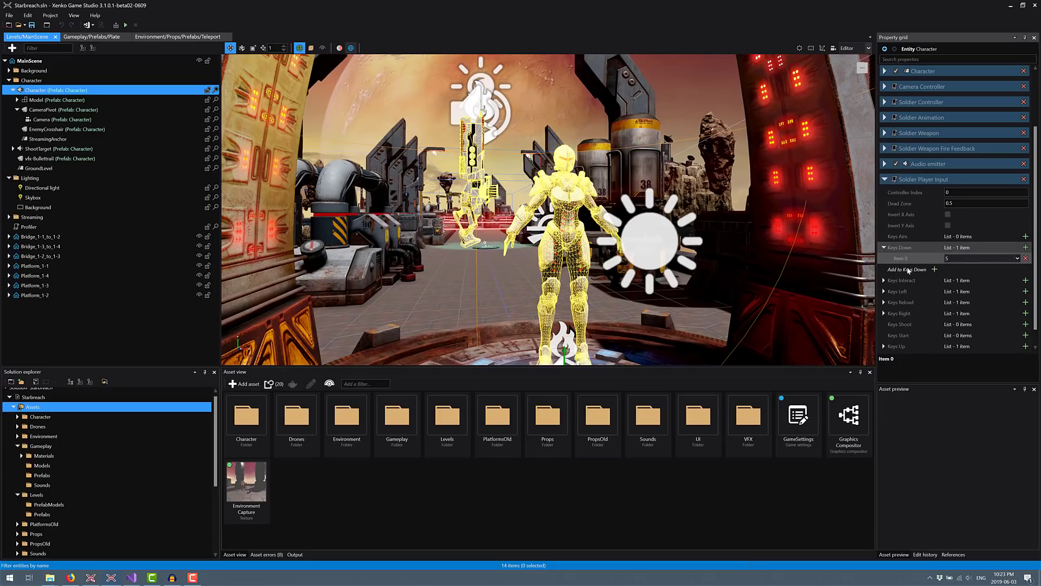
click(884, 291)
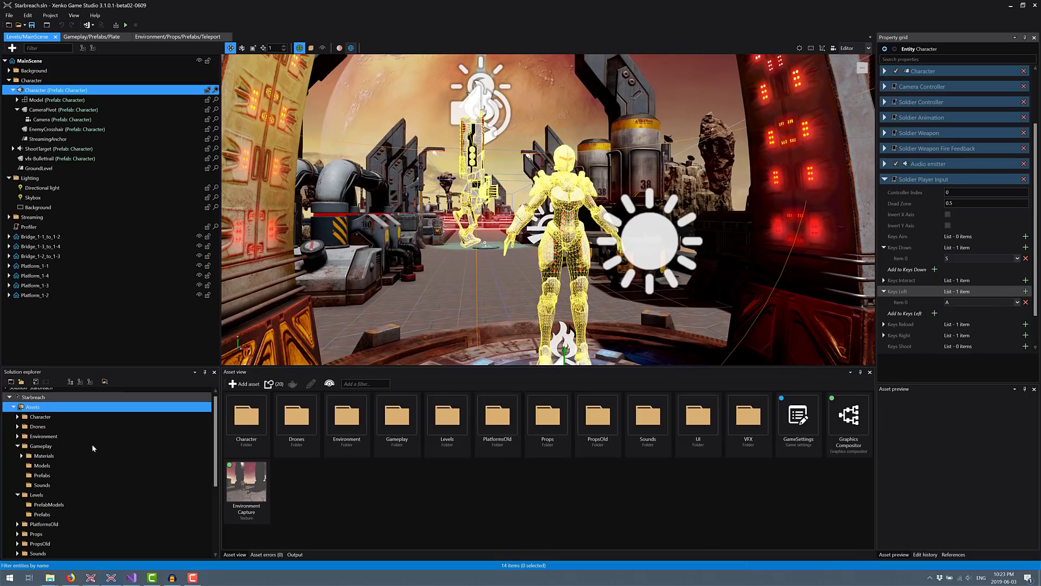
Collapse Starbreach and open Starbreach.Windows in Visual Studio with Open in IDE
scroll(11, 416, up, 1)
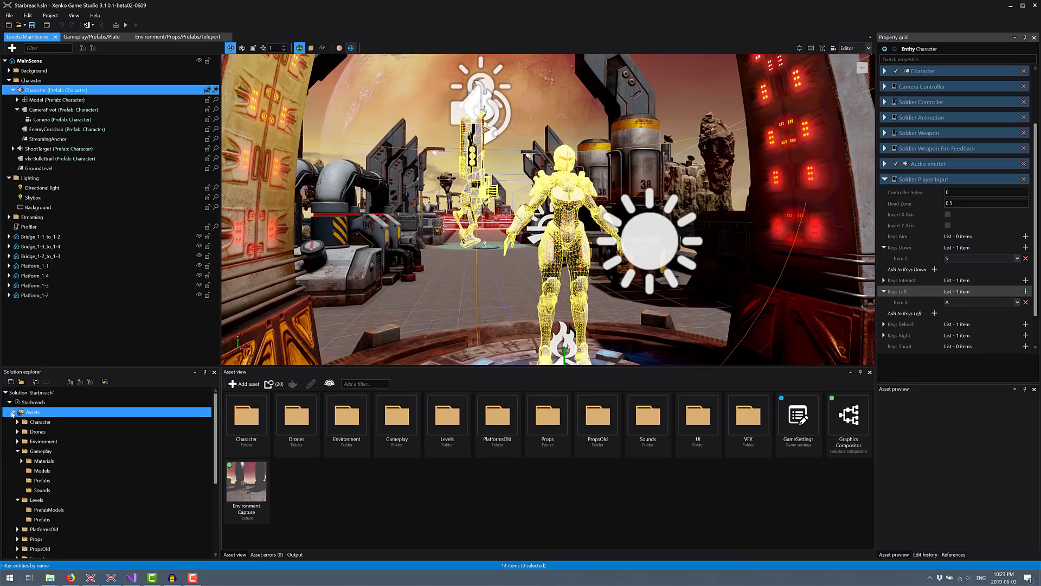
click(9, 402)
click(32, 412)
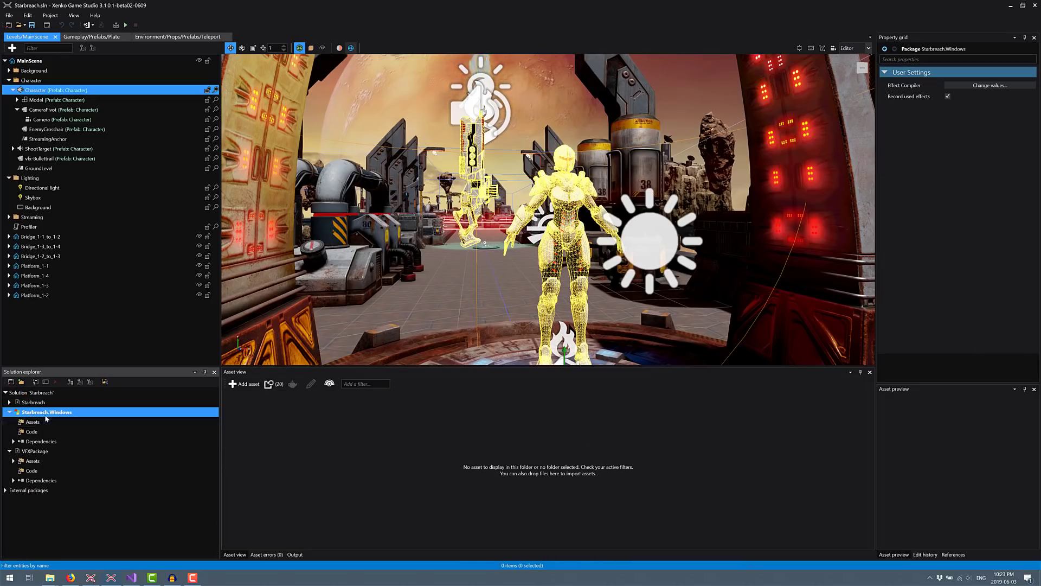
right_click(48, 416)
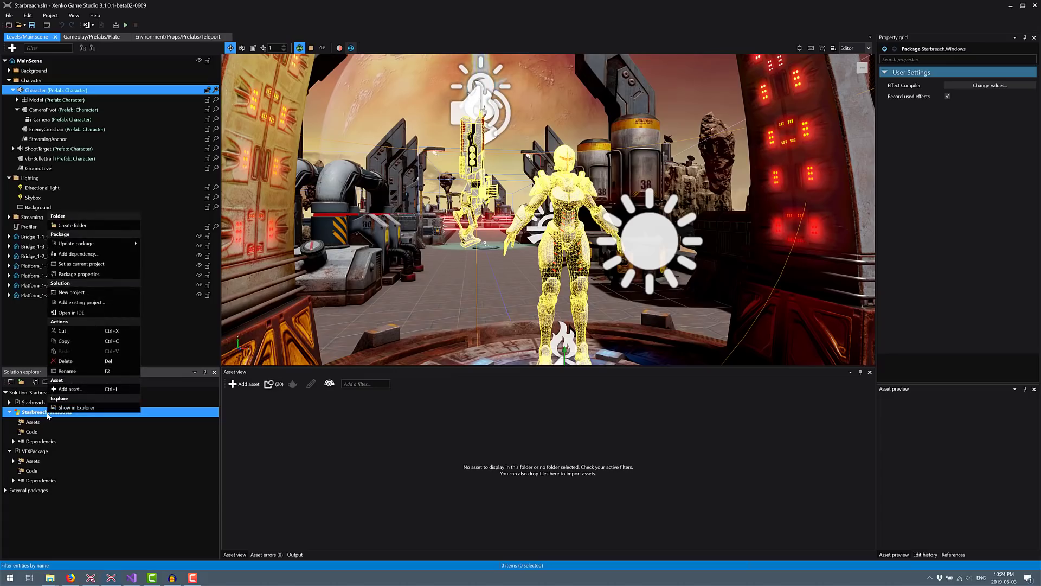
click(73, 314)
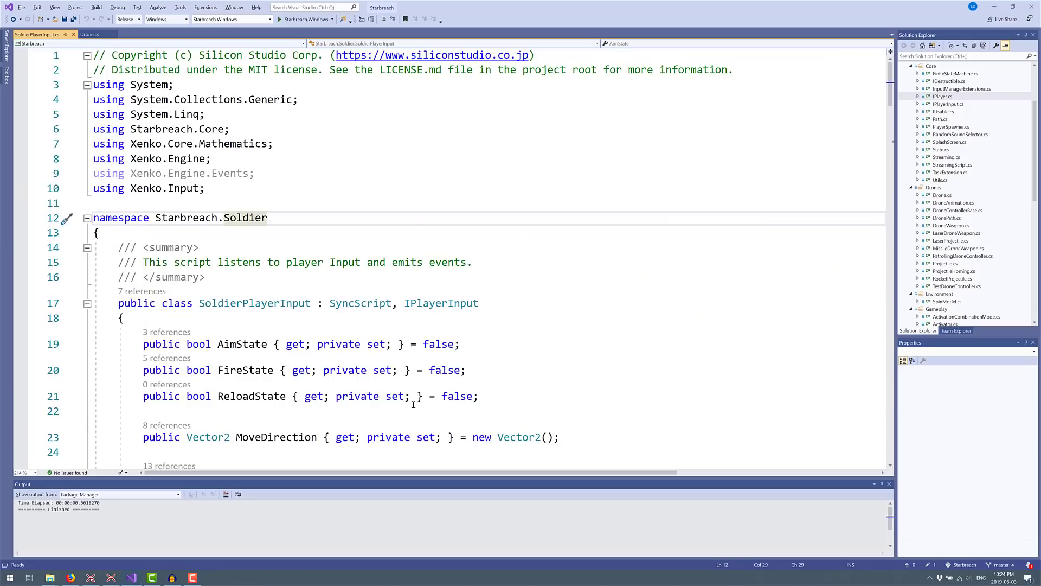
Scroll SoldierPlayerInput.cs to about line 73, past the key lists, ControllerIndex, DeadZone = 0.5f and FromEntity
click(479, 251)
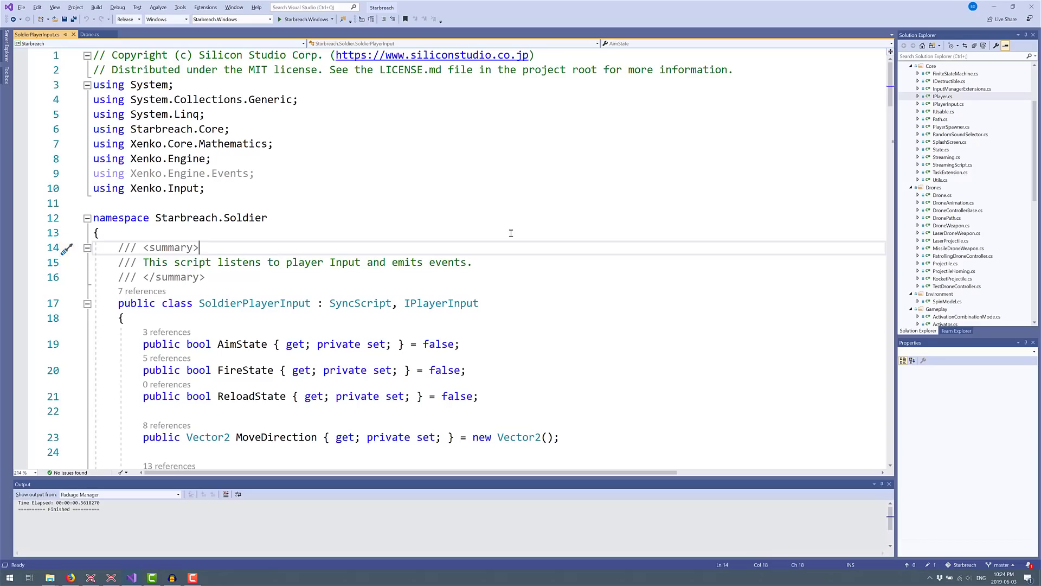
scroll(644, 288, down, 10)
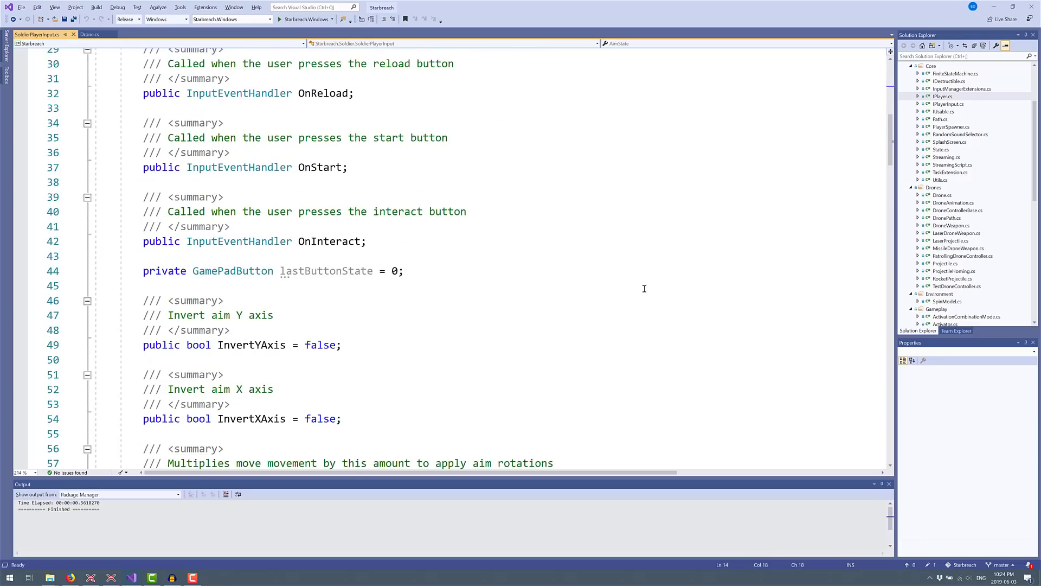
scroll(644, 289, down, 1)
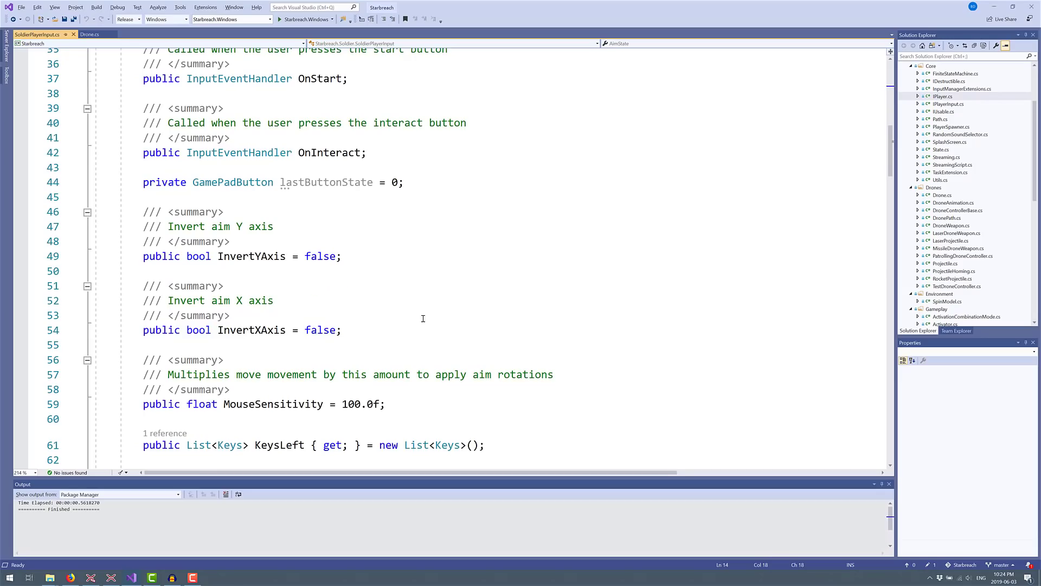
scroll(423, 319, down, 3)
scroll(276, 317, down, 8)
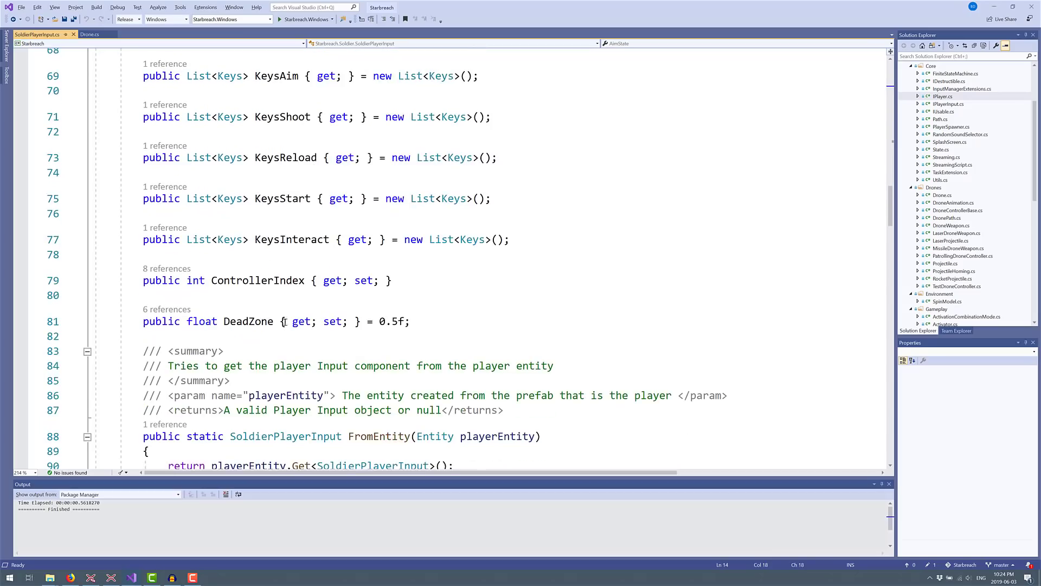
scroll(303, 362, down, 2)
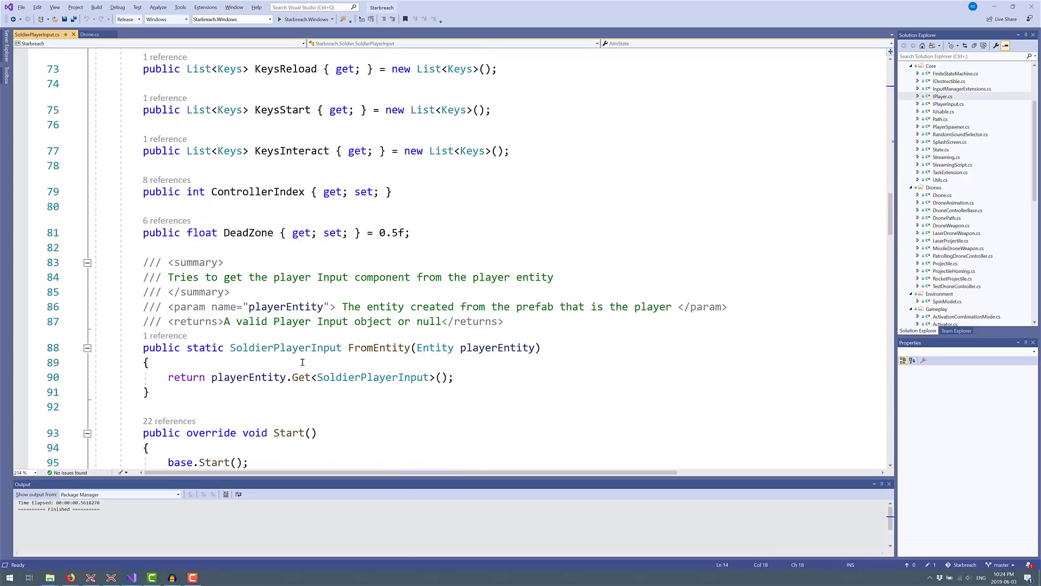
Return to Xenko and reselect Character to show Controller Index 0, Dead Zone 0.5, Mouse Sensitivity 100
click(118, 576)
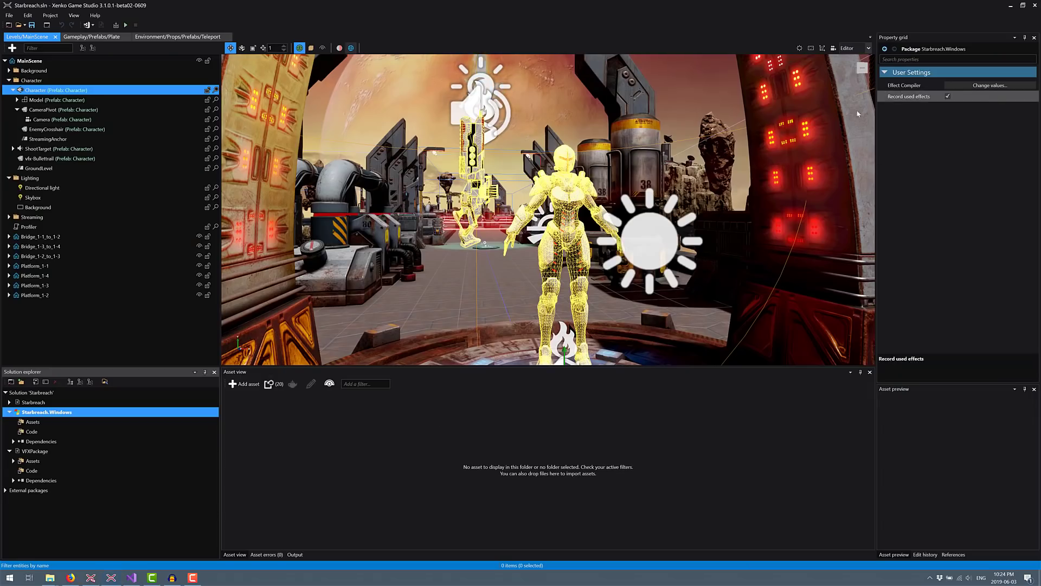
click(33, 197)
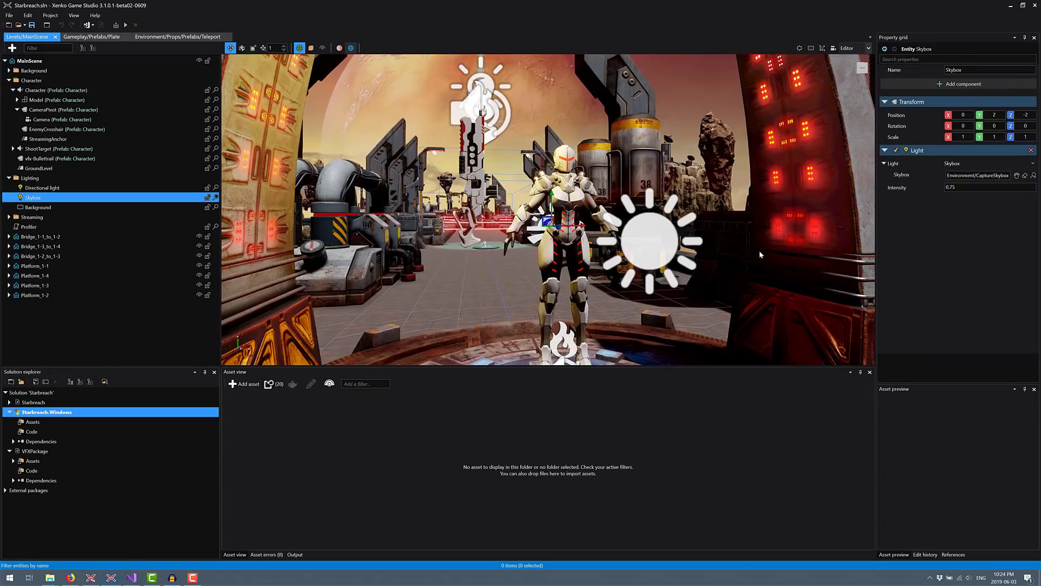
click(35, 90)
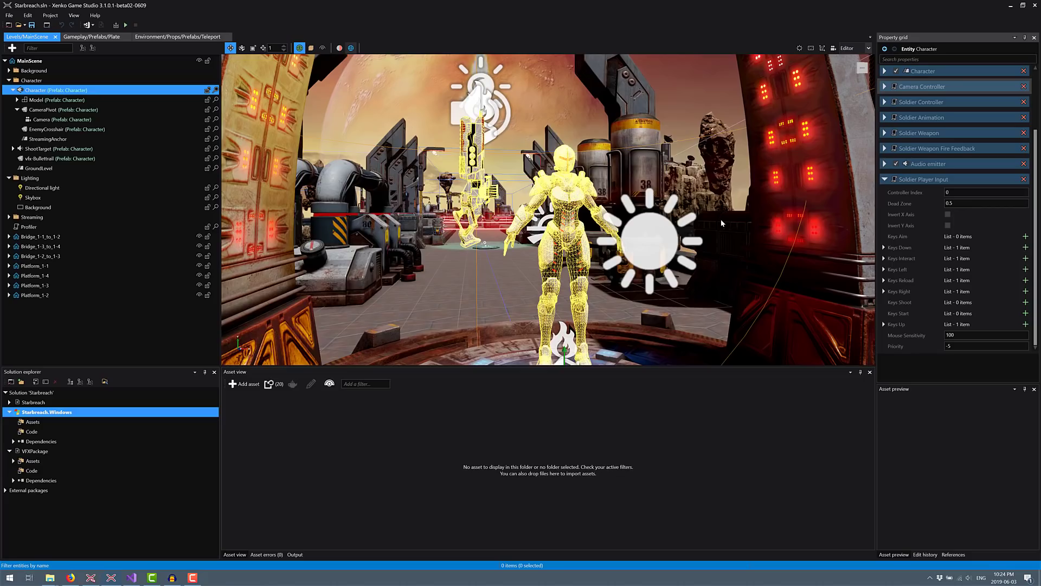
In Visual Studio, preview SoldierController.cs and then open CameraController.cs
key(alt+Tab)
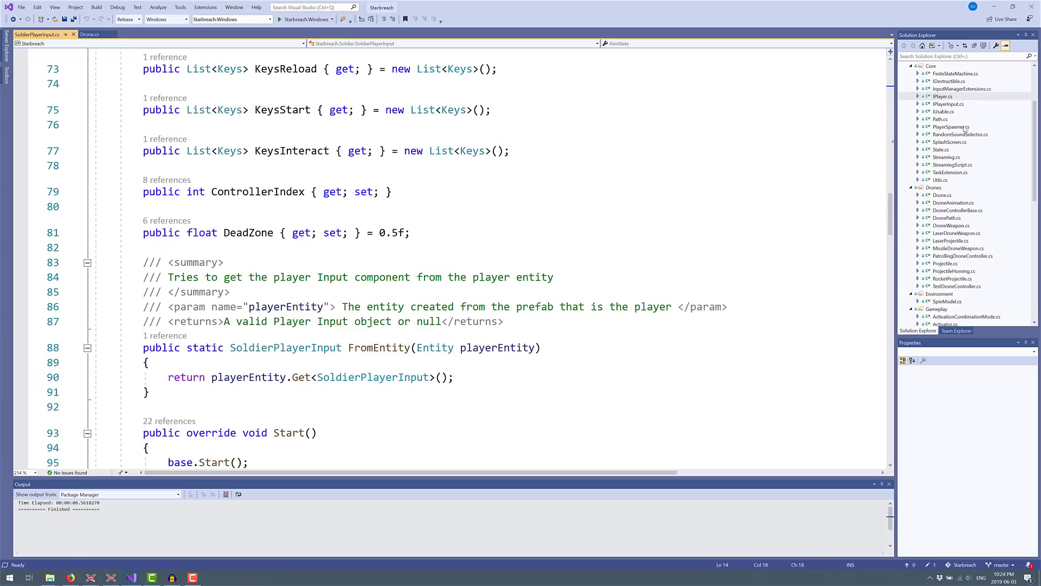
scroll(980, 211, down, 4)
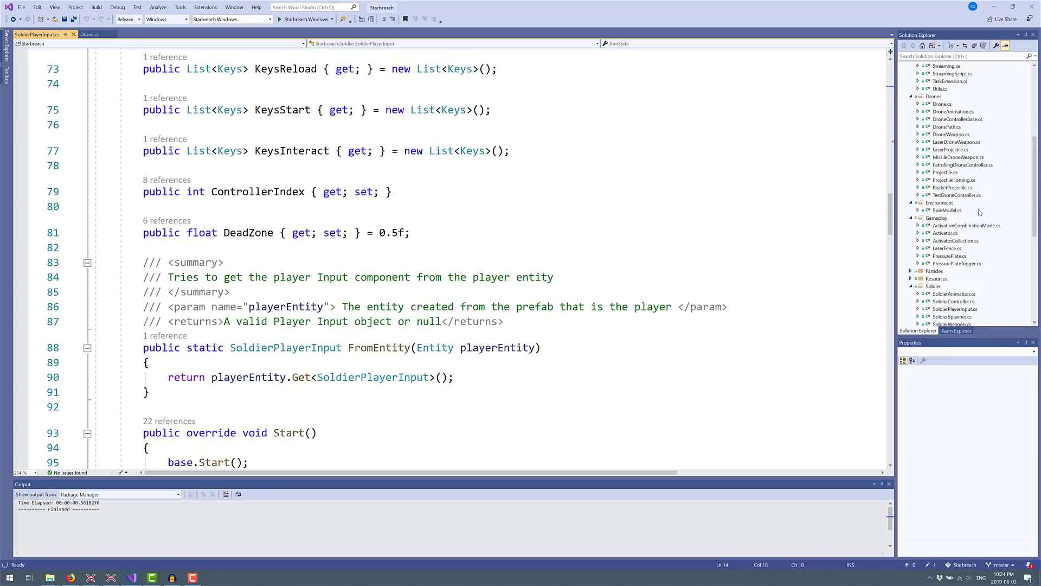
scroll(980, 211, down, 2)
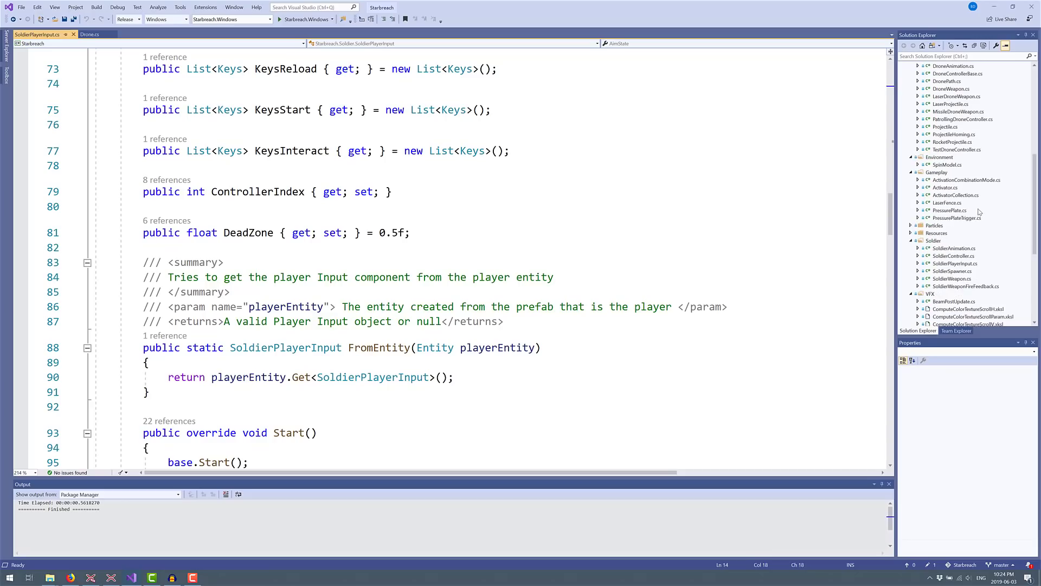
click(950, 256)
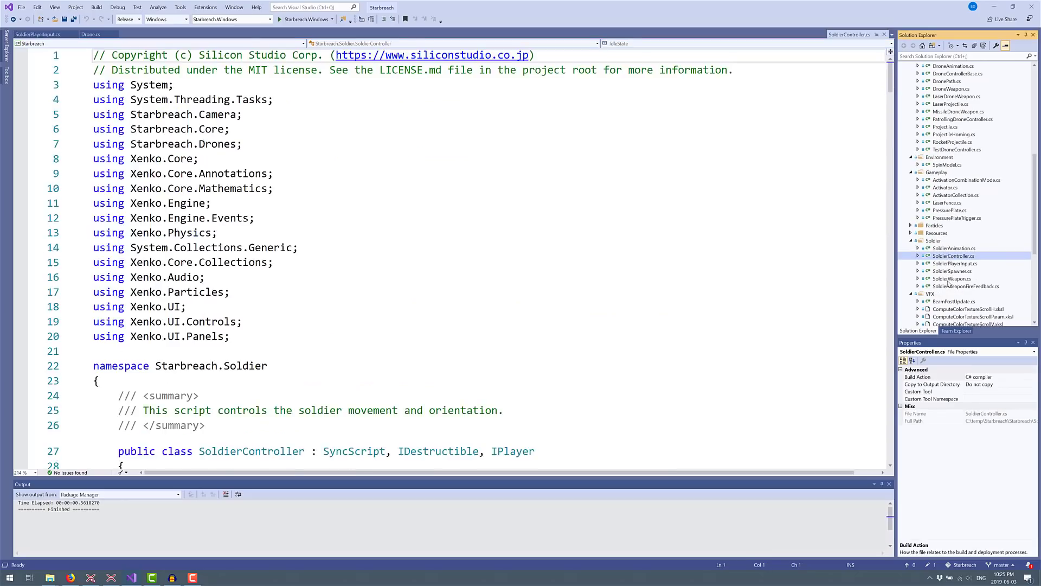
scroll(948, 281, up, 6)
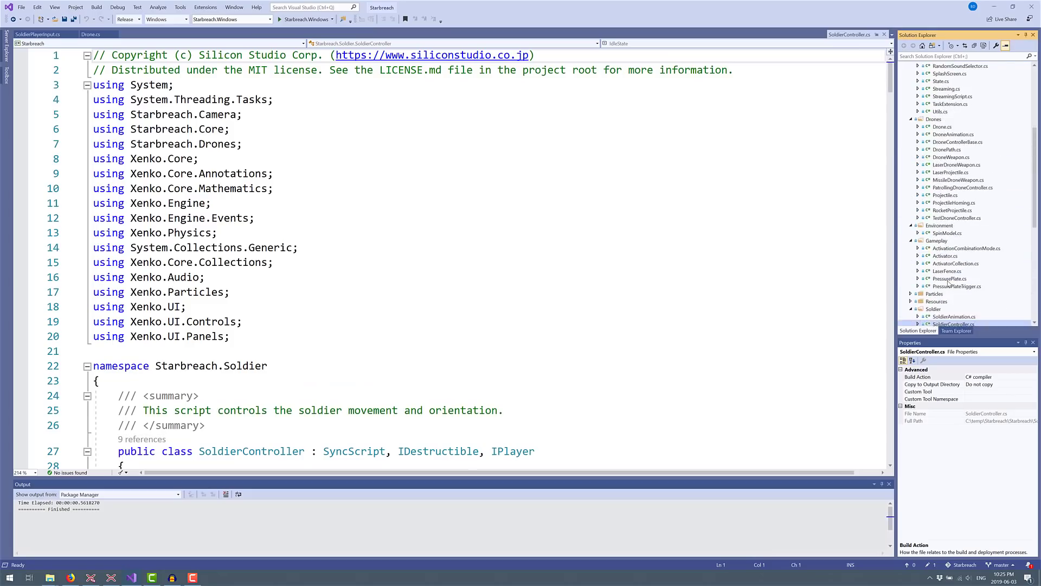
scroll(948, 282, up, 1)
scroll(937, 198, up, 3)
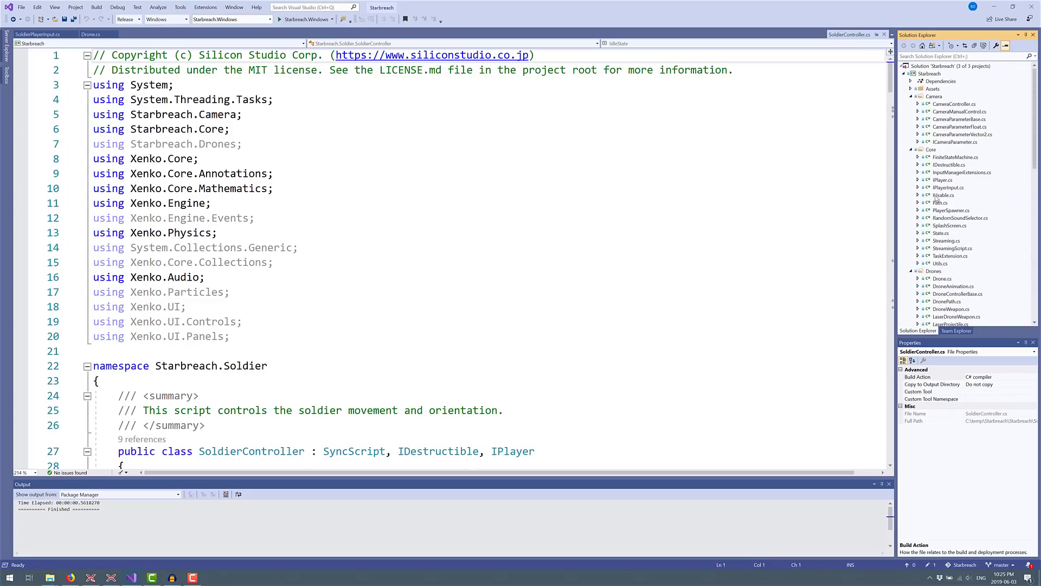
click(943, 106)
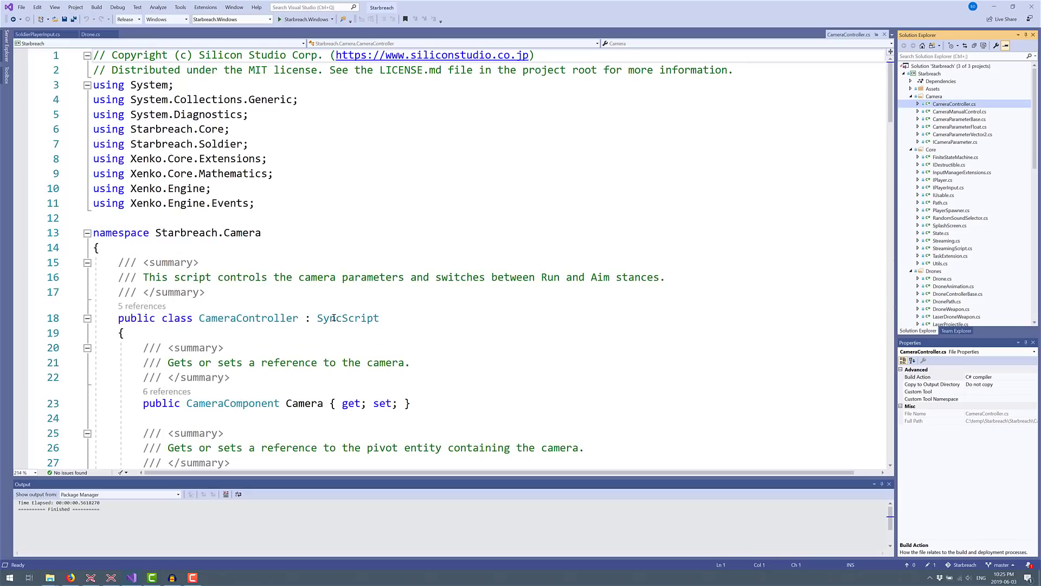
Review CameraController's SyncScript base class, Start and Update methods, then collapse the Camera folder
click(355, 318)
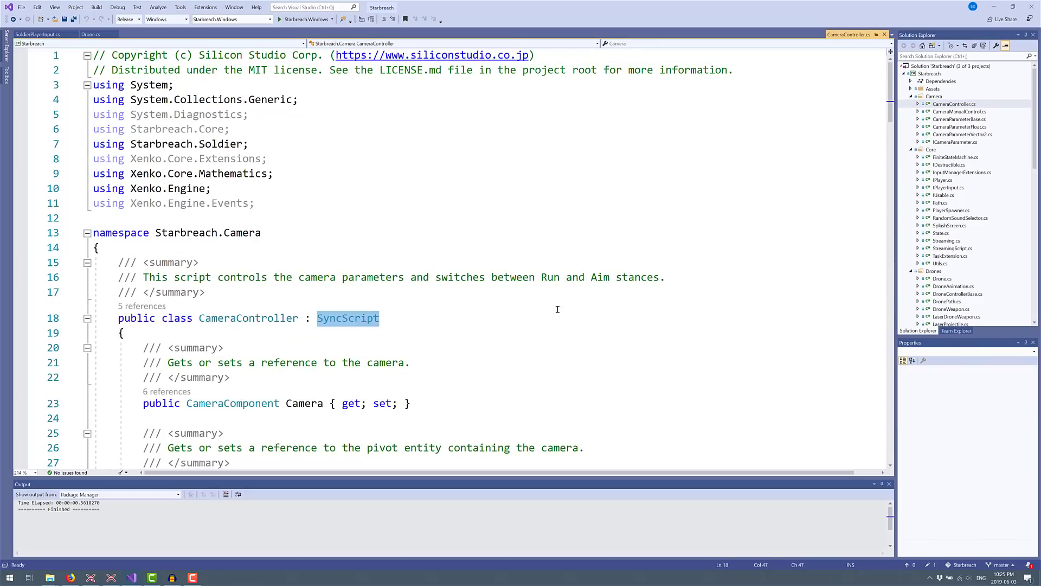
key(ctrl+w)
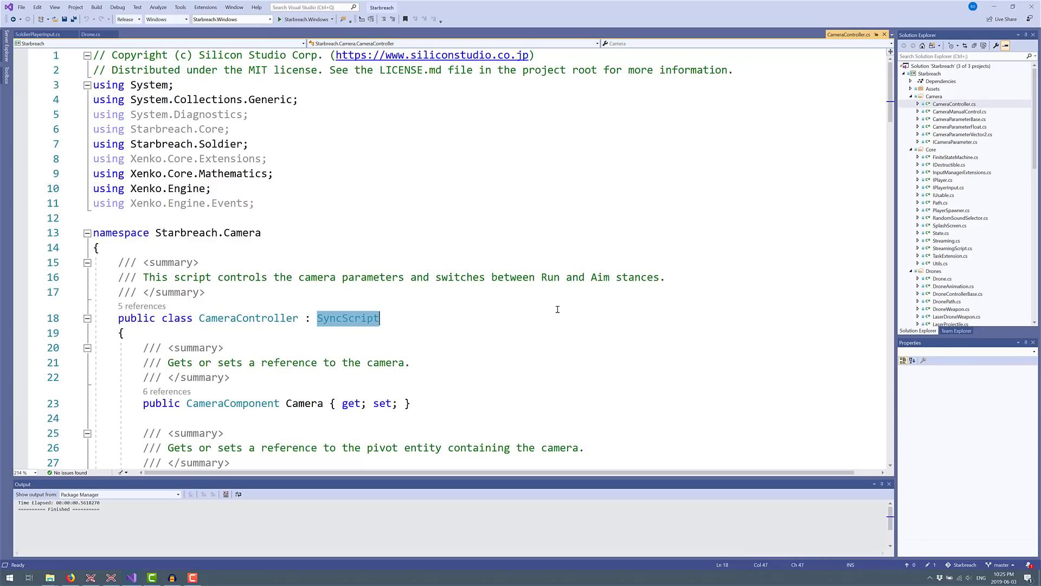
scroll(557, 309, down, 9)
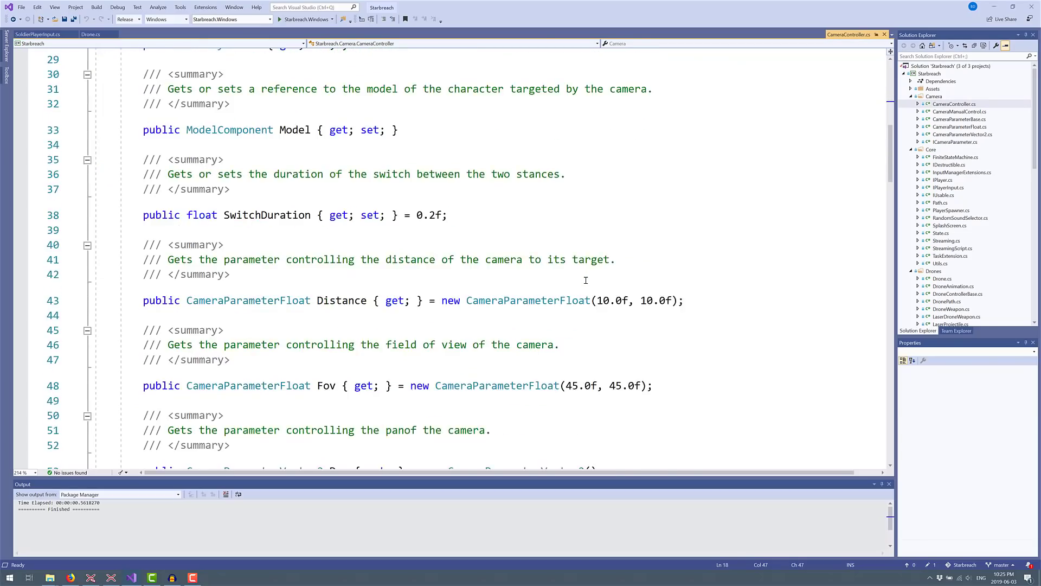
scroll(586, 280, down, 18)
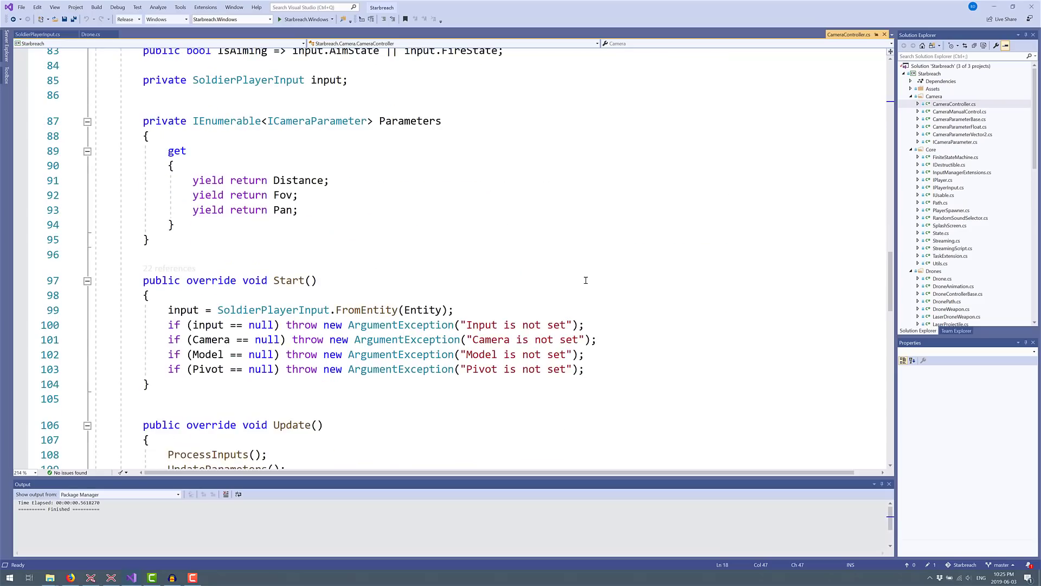
scroll(585, 279, down, 2)
click(275, 192)
double_click(290, 337)
scroll(410, 337, down, 3)
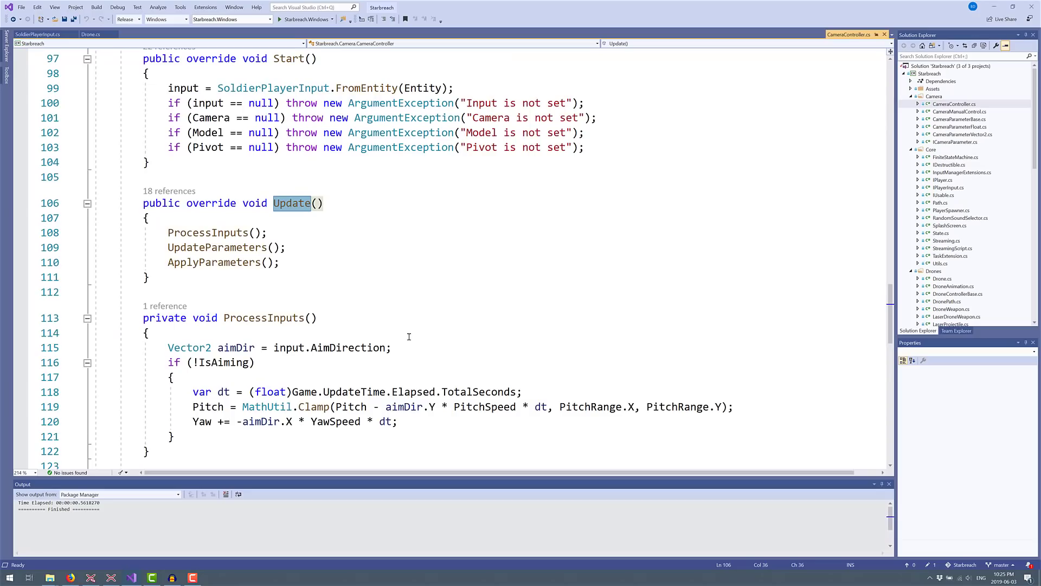
scroll(418, 309, up, 2)
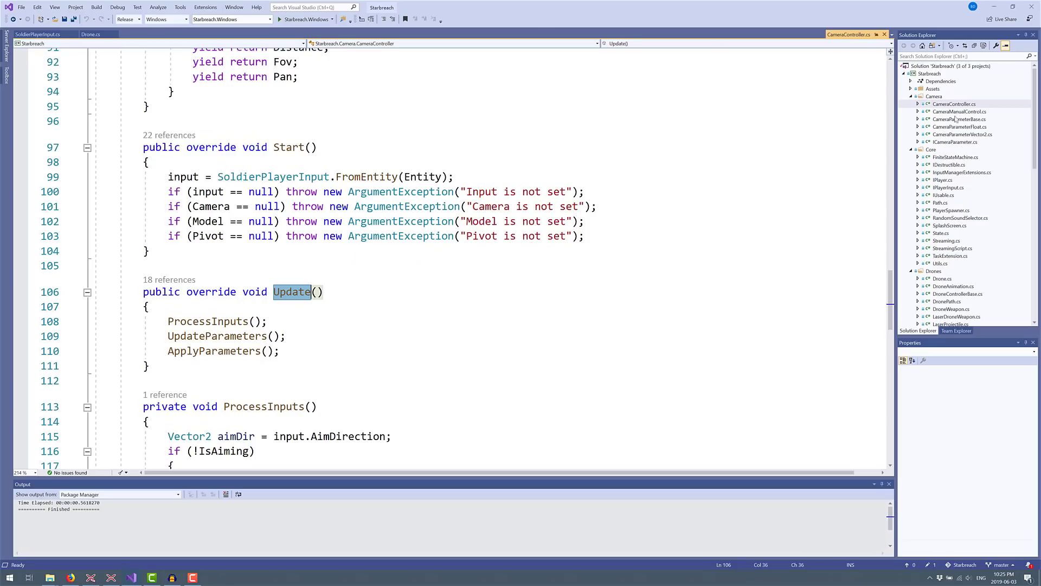
double_click(922, 97)
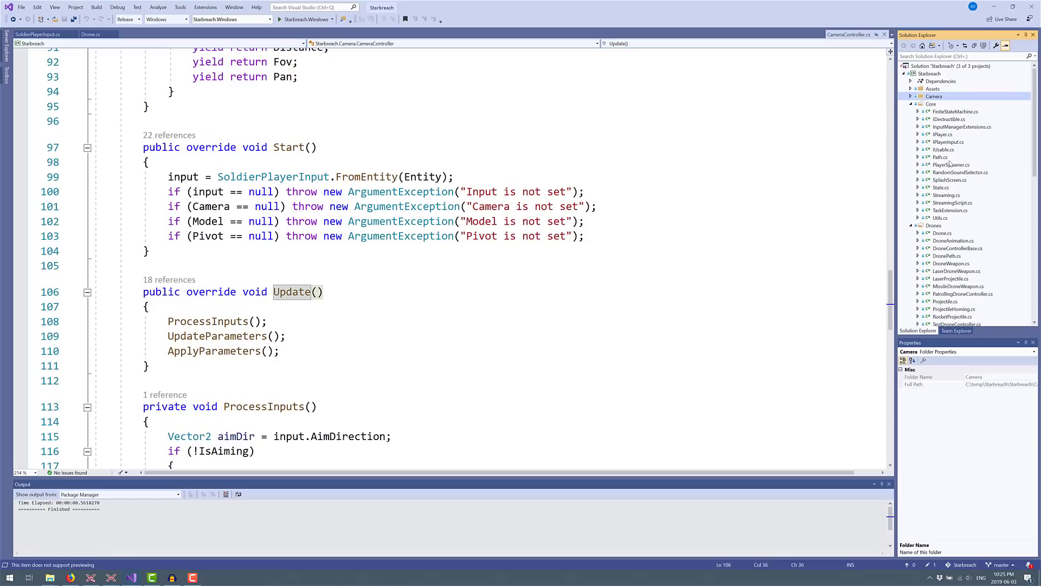
Collapse the Core folder, open LaserFence.cs, then scroll through PressurePlate.cs
click(914, 104)
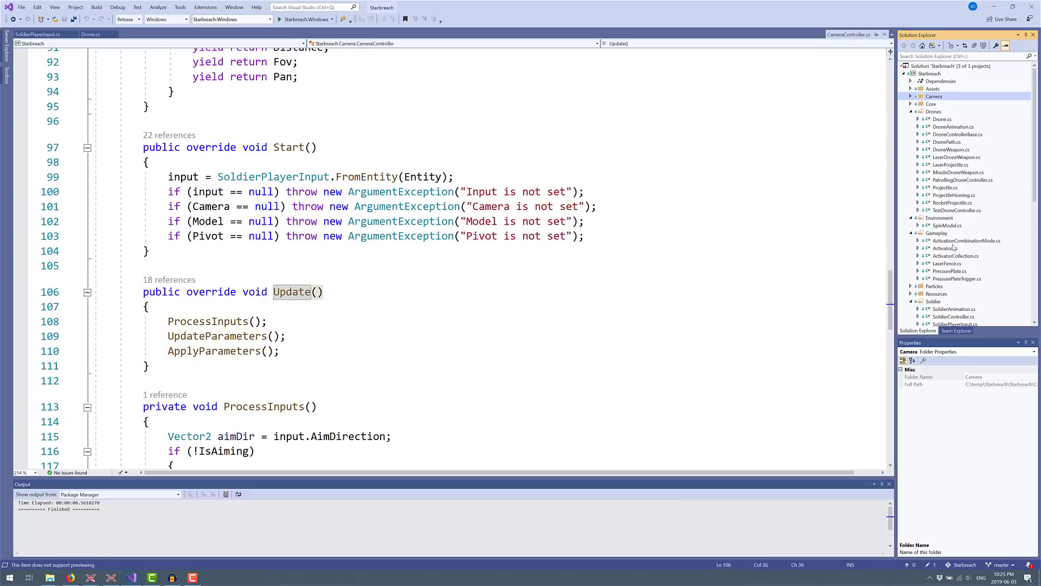
scroll(956, 250, down, 2)
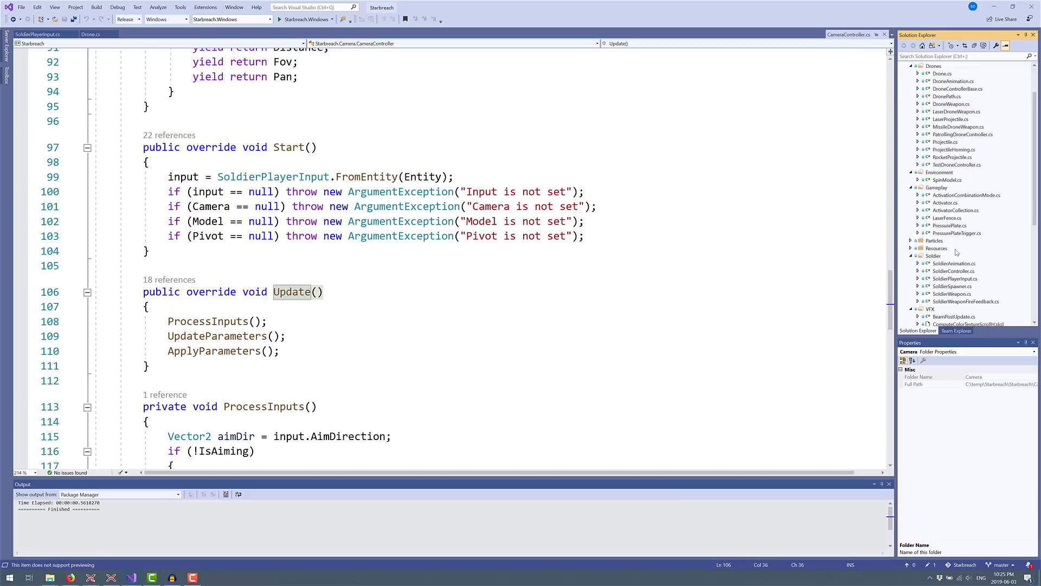
scroll(947, 209, down, 1)
click(947, 197)
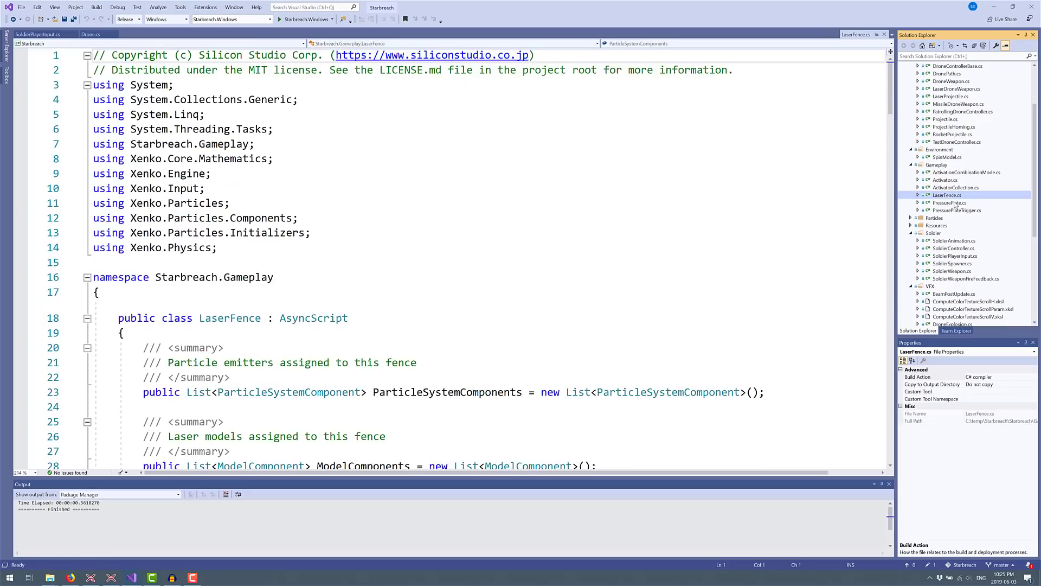
click(950, 203)
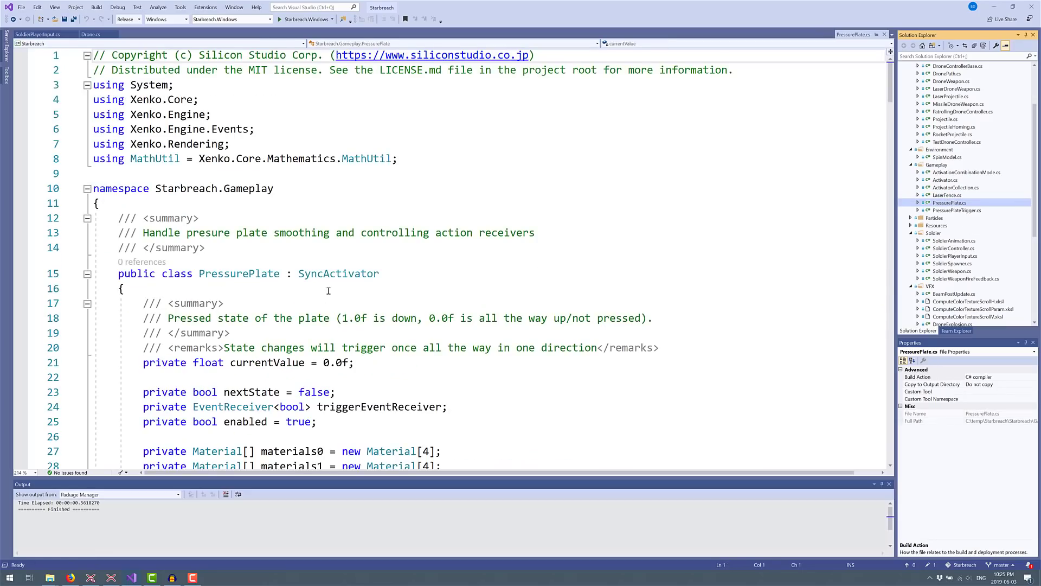
scroll(954, 239, down, 2)
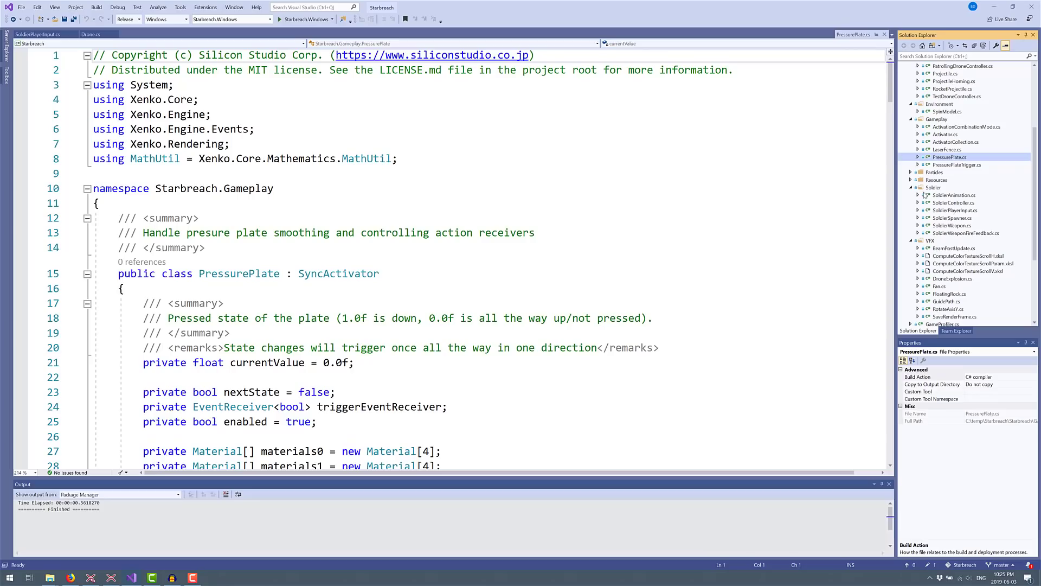
scroll(936, 207, down, 3)
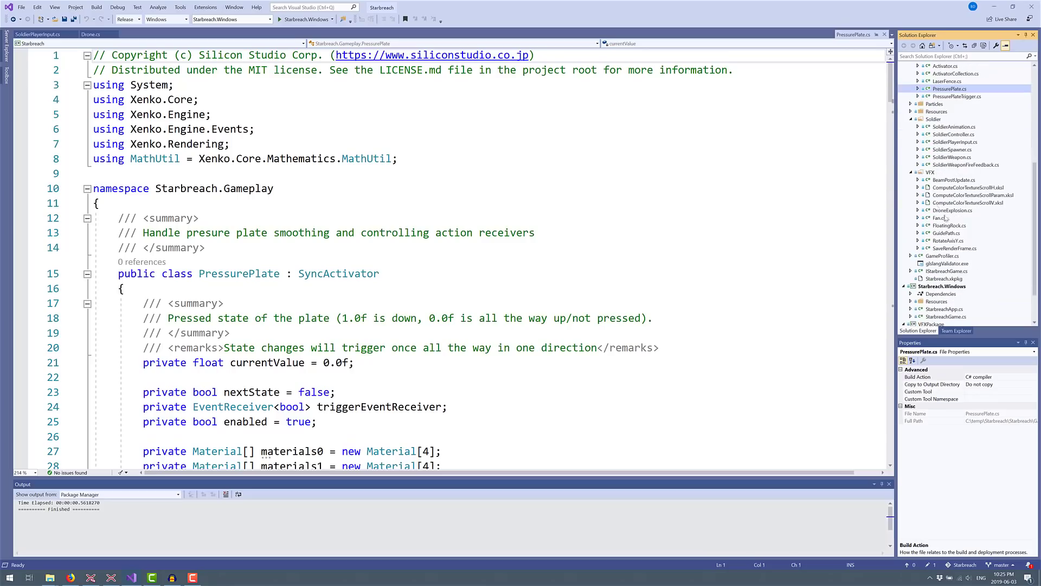
scroll(950, 233, down, 2)
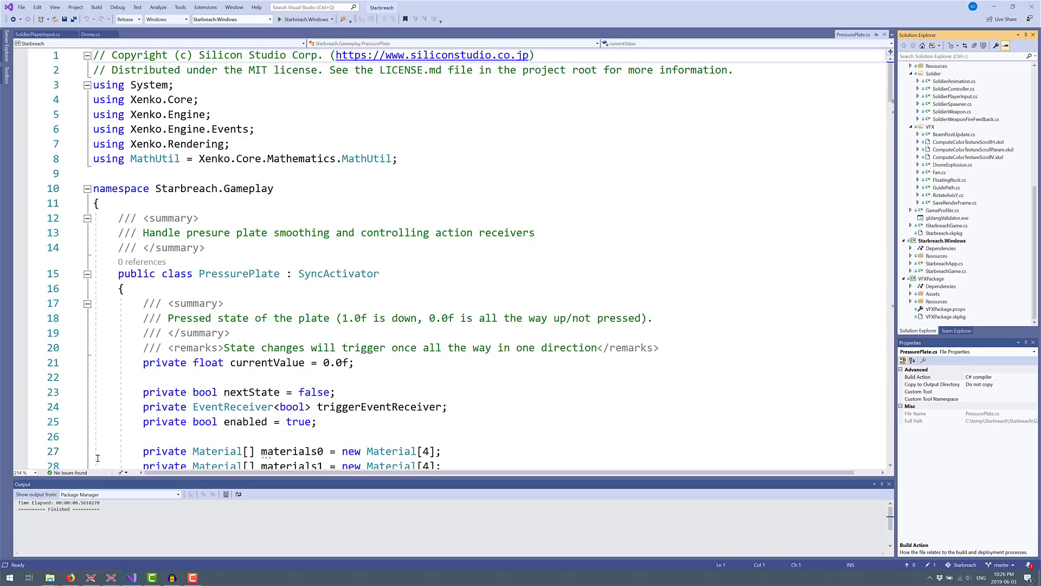
click(111, 578)
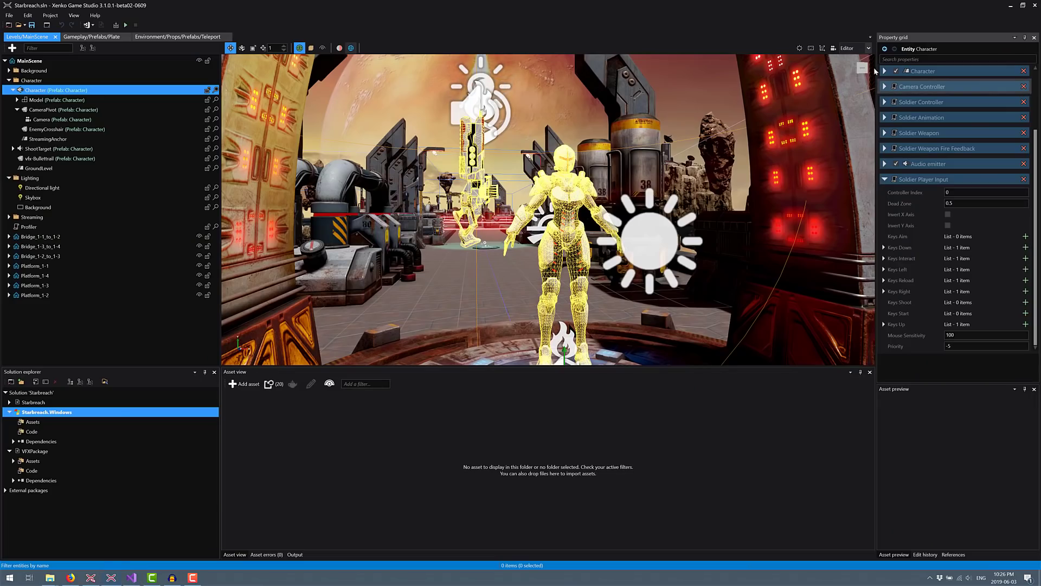
scroll(946, 97, up, 2)
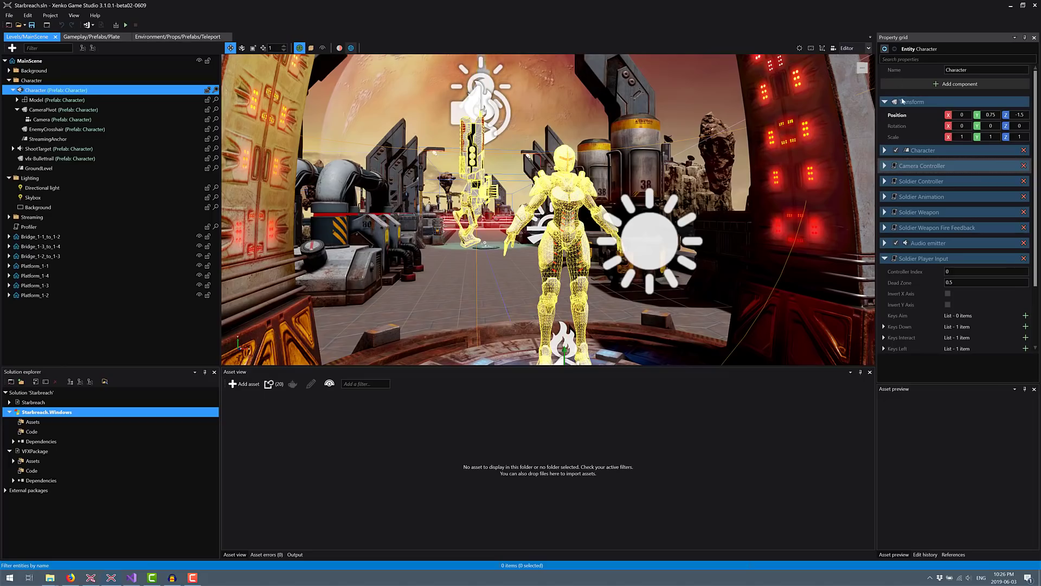
click(941, 83)
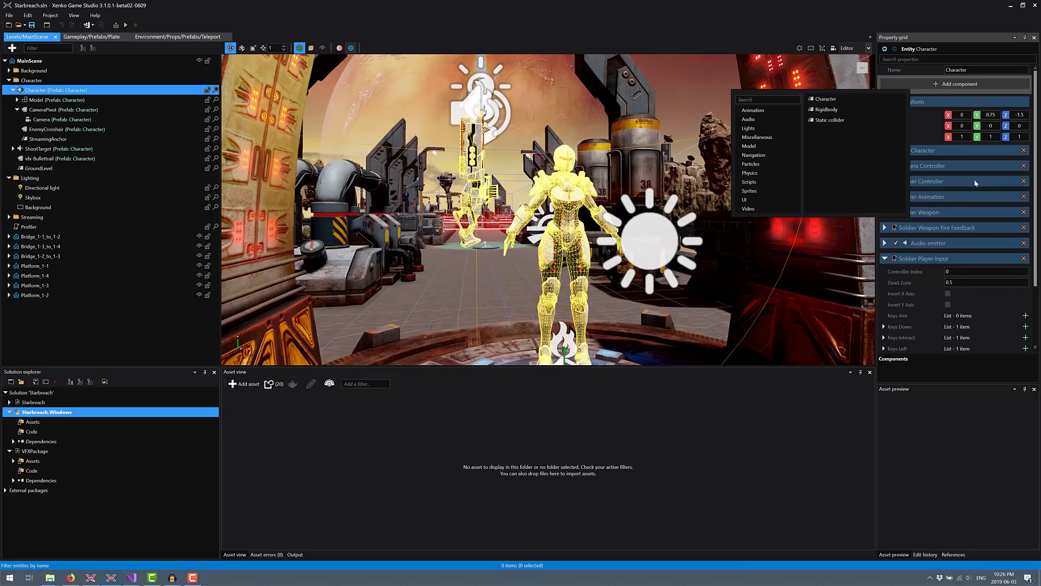
mouse_move(765, 180)
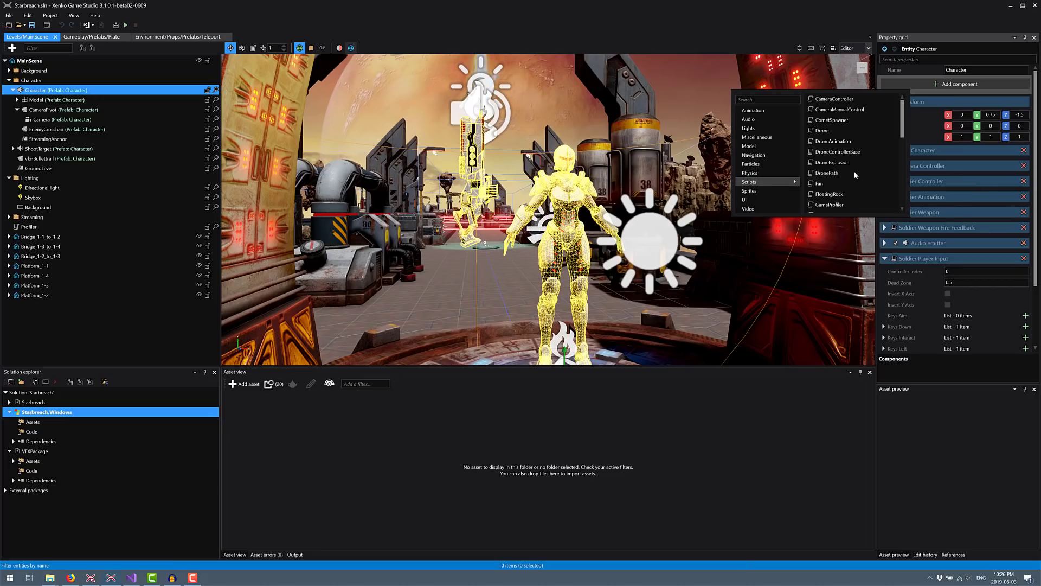
scroll(856, 172, down, 5)
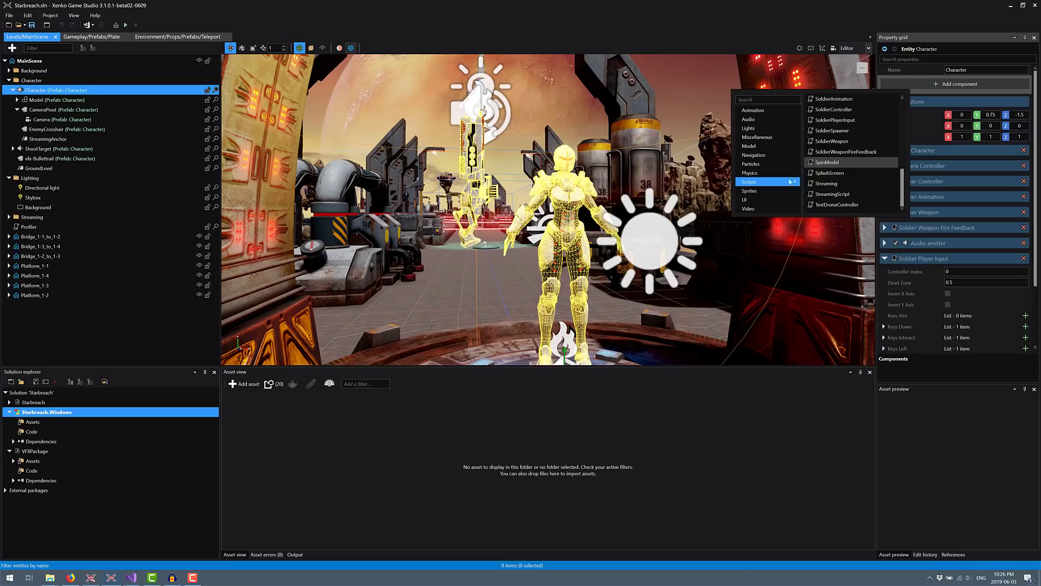
Expand the Starbreach Assets tree, collapsing the Gameplay and Levels folders
click(99, 443)
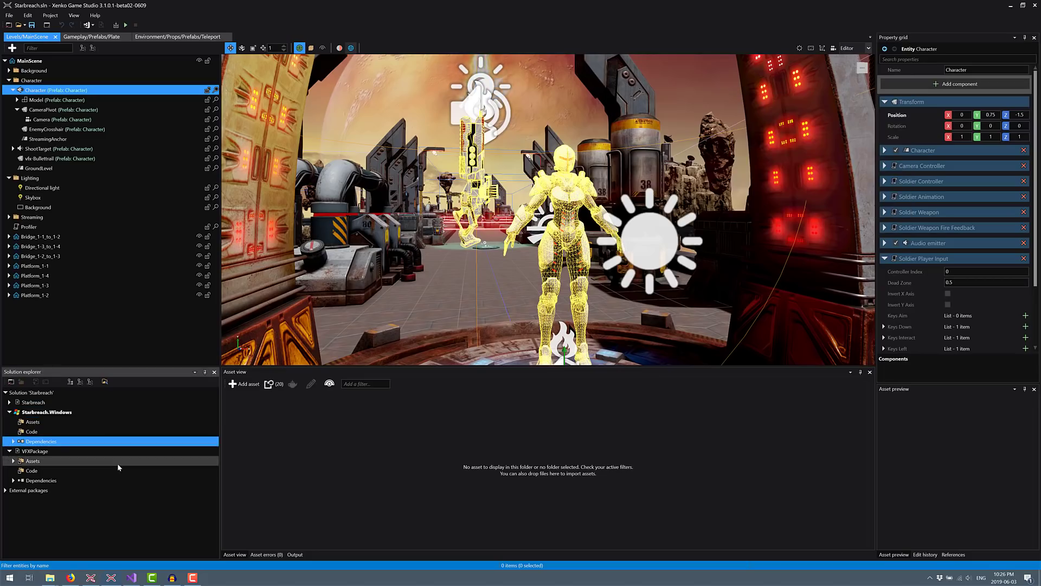
click(10, 402)
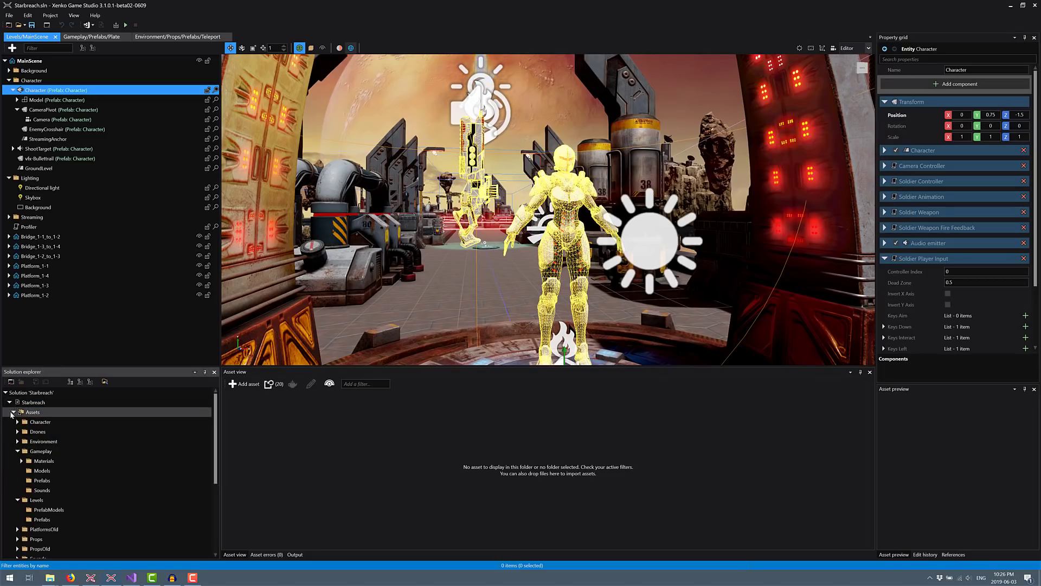
click(11, 413)
click(17, 451)
click(17, 460)
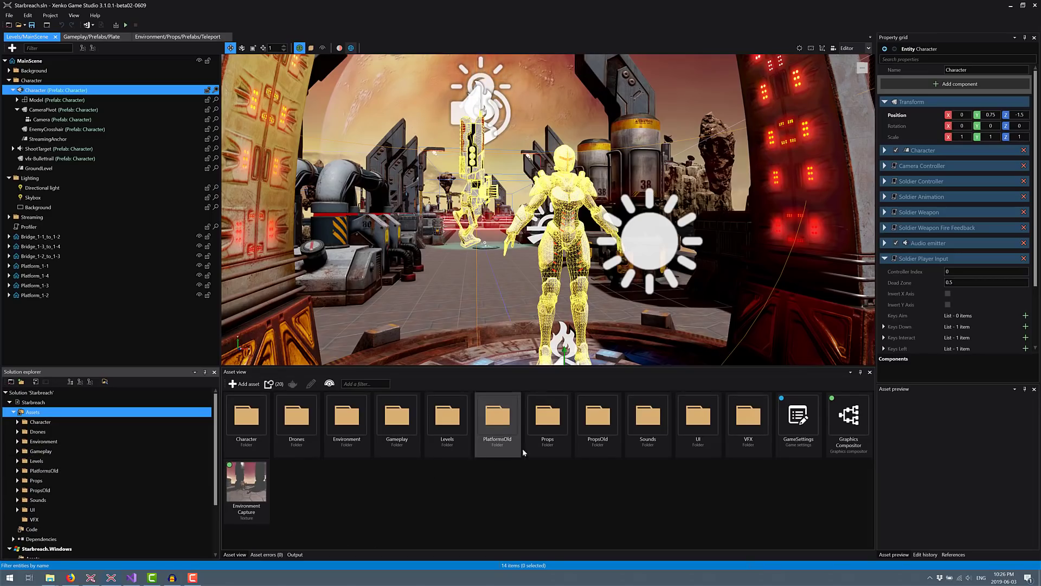
Preview the drone animations EnergyDroneFly, EnergyDroneIdle and RocketDroneIdle
double_click(304, 426)
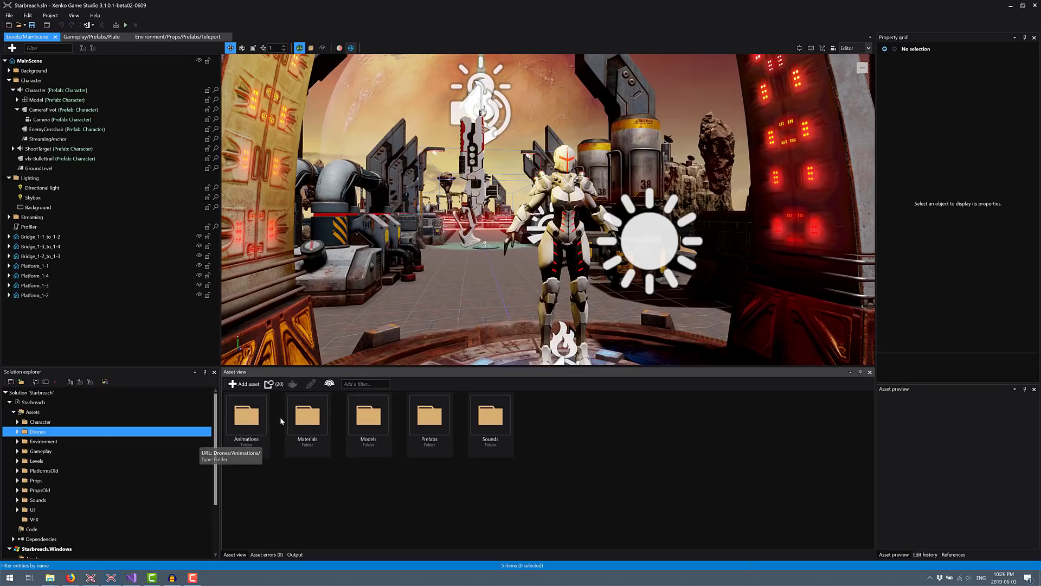
double_click(247, 415)
click(308, 419)
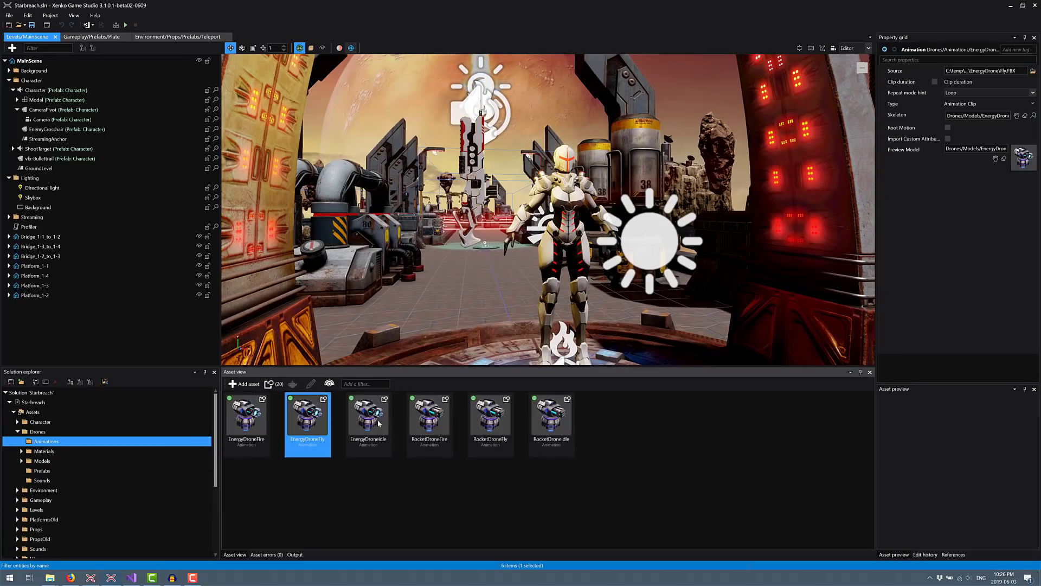
click(906, 537)
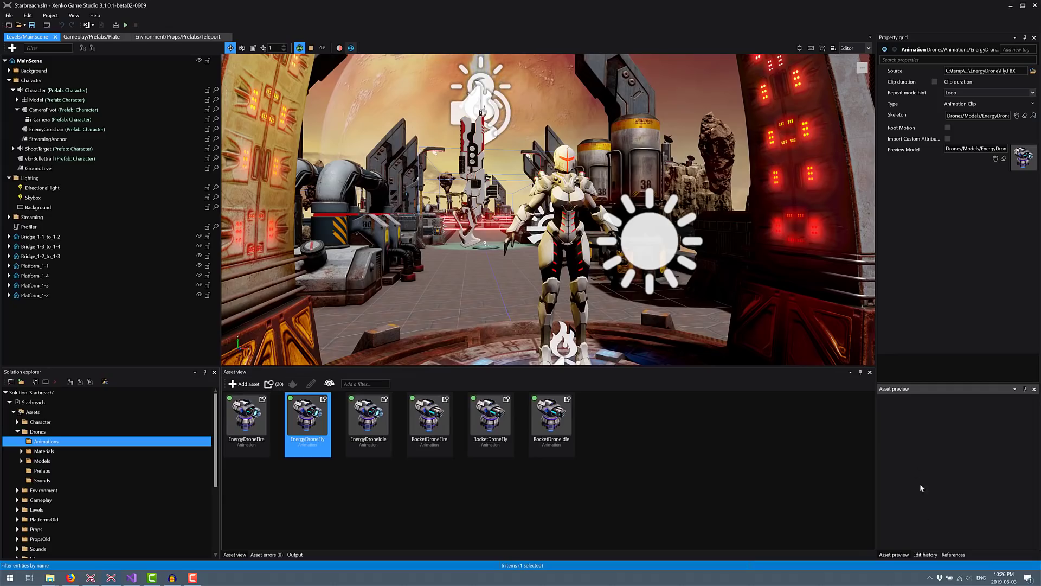
click(371, 422)
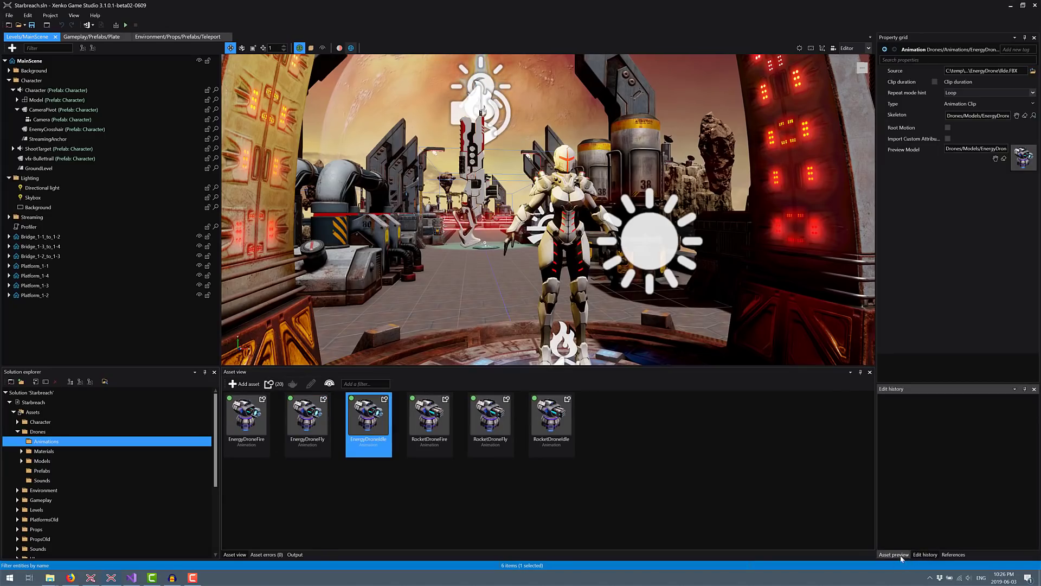
click(917, 489)
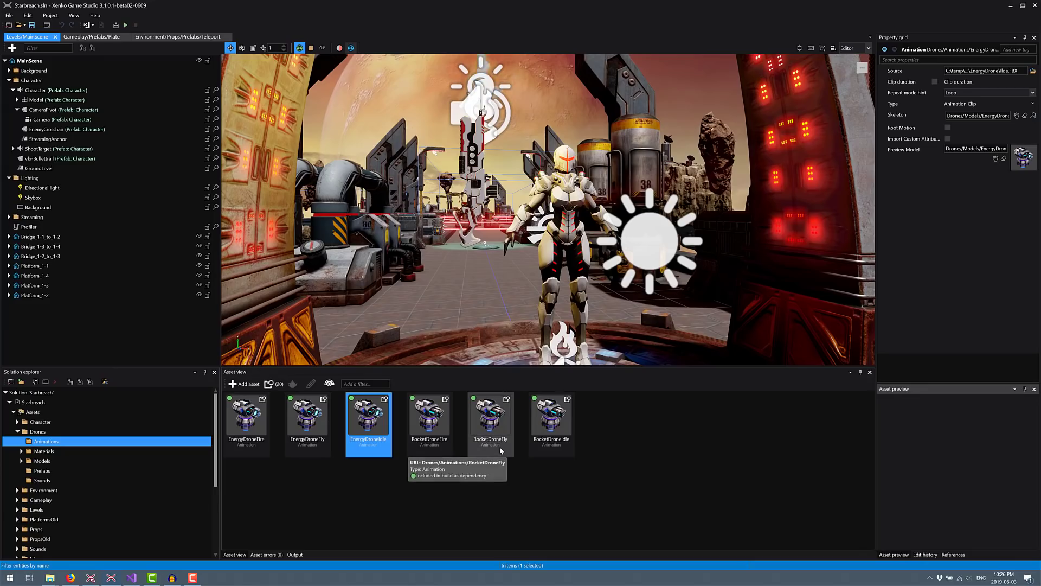
click(562, 427)
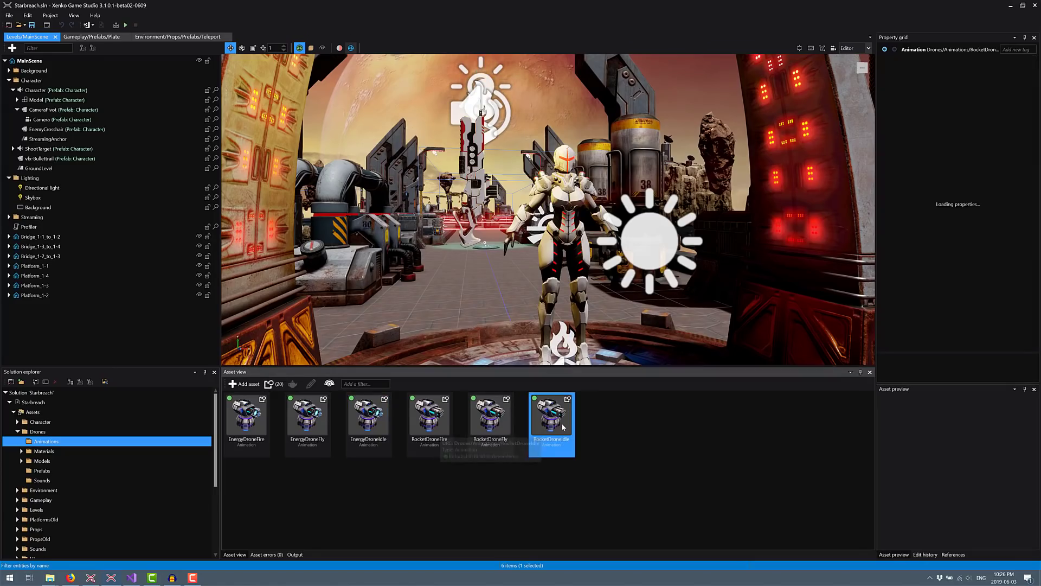
Preview the Character animations Run_Aim, Take_Damage and Run_Low
click(31, 91)
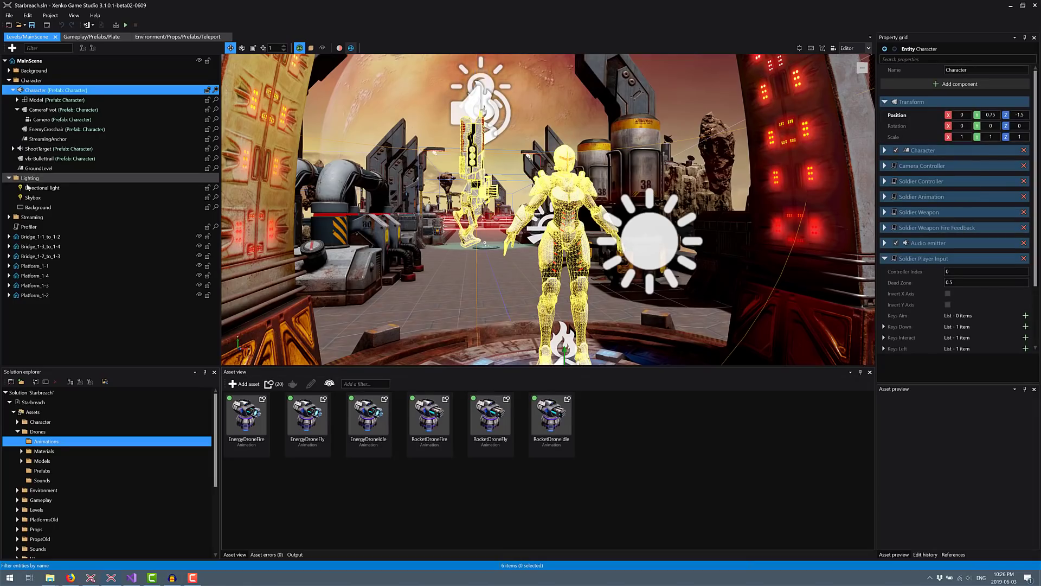
click(40, 422)
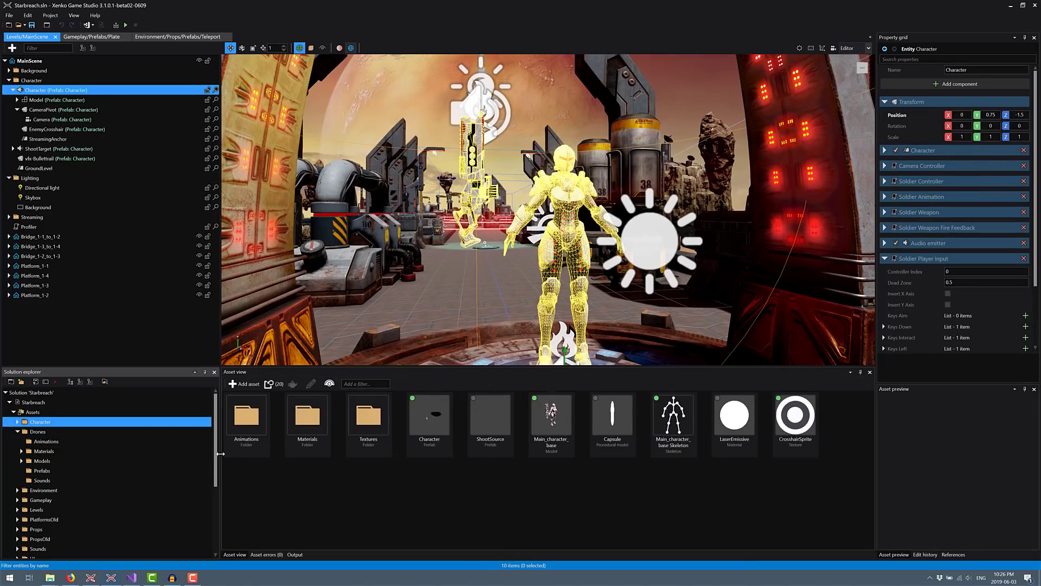
double_click(247, 418)
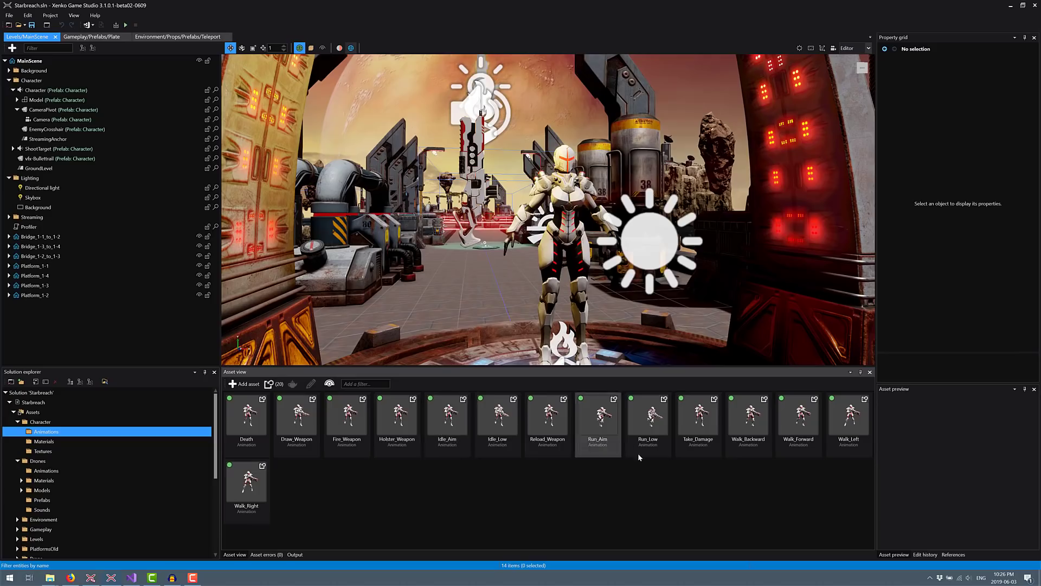
click(597, 418)
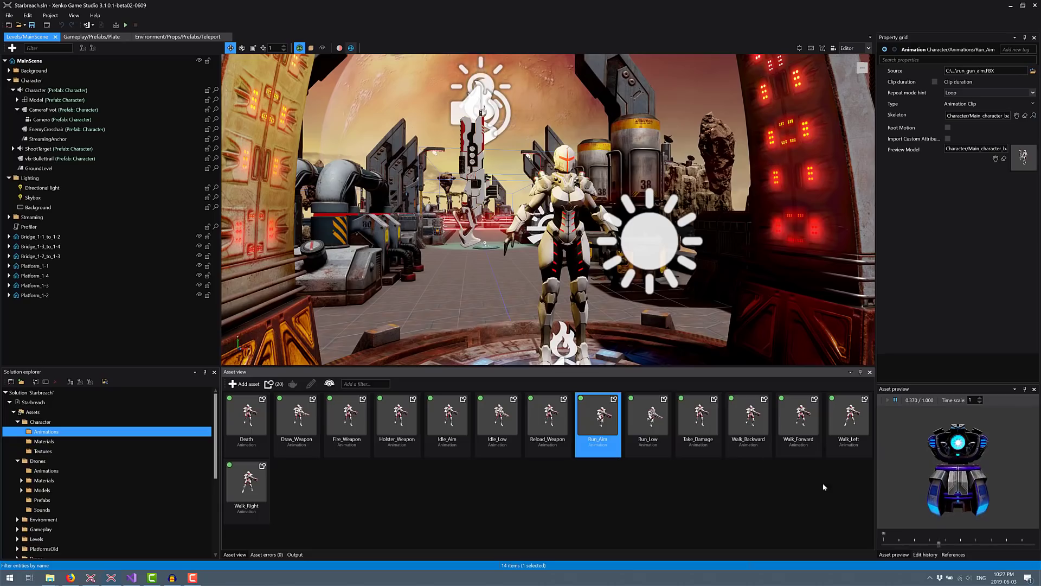
click(682, 422)
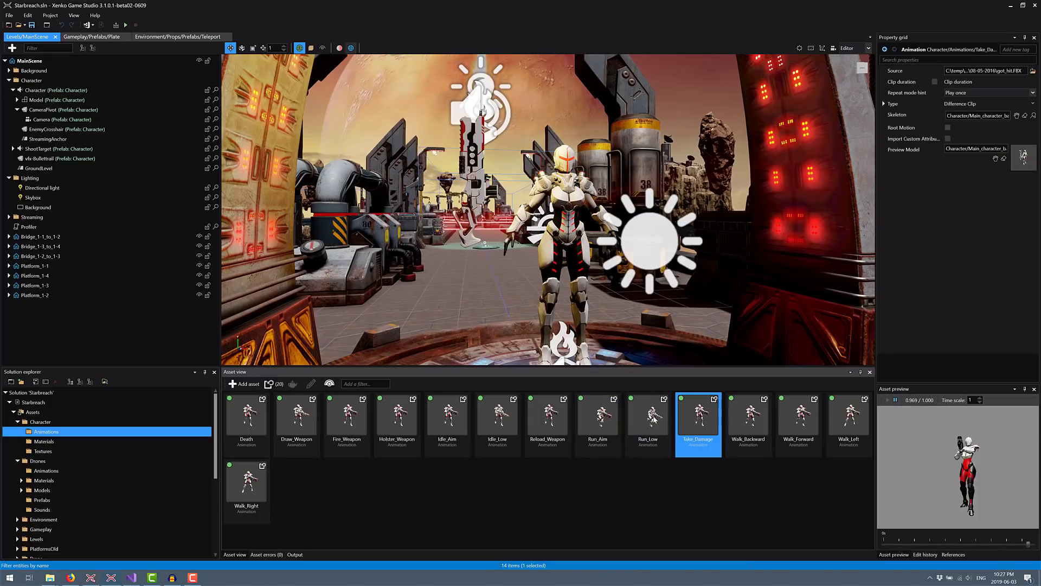
click(646, 422)
click(619, 422)
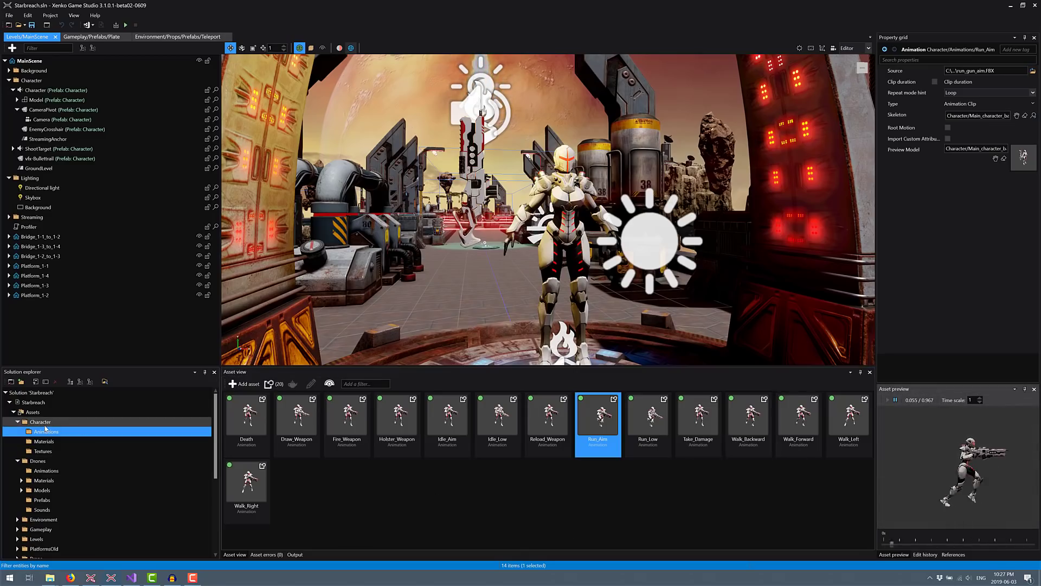
click(43, 421)
Browse to Drones > Prefabs and open the BasicDrone prefab in the prefab editor
click(43, 463)
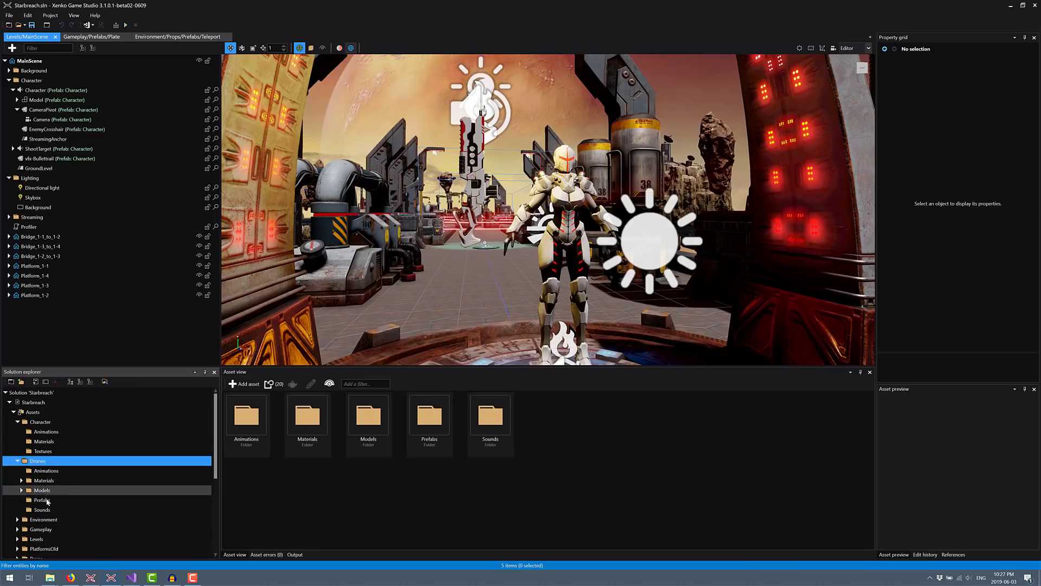
click(42, 499)
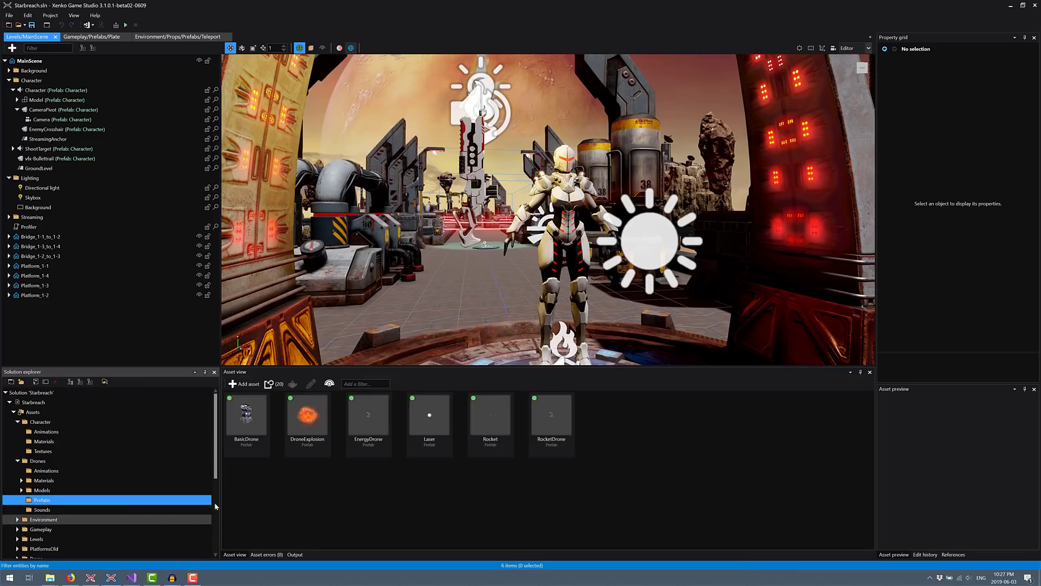
click(242, 422)
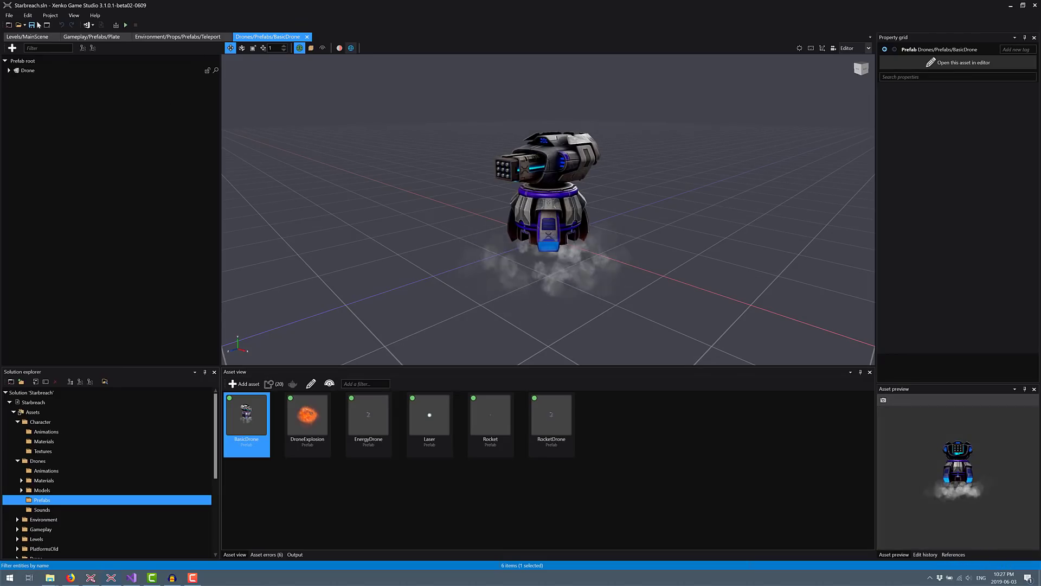
Select the Drone entity and fold Transform and Navigation to reveal Maximum Speed 1.5, Priority 4000
click(9, 70)
click(28, 71)
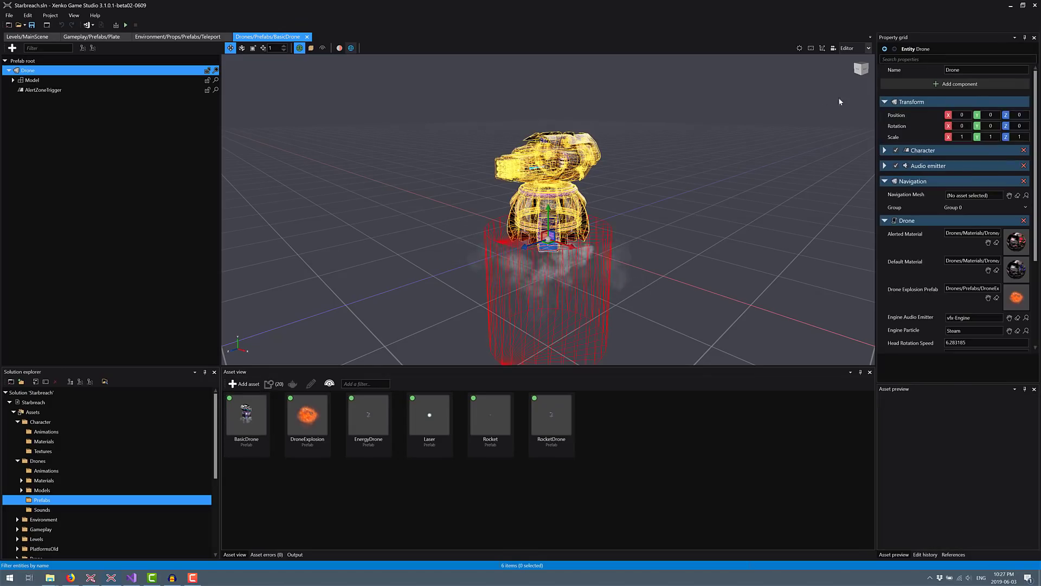
click(885, 103)
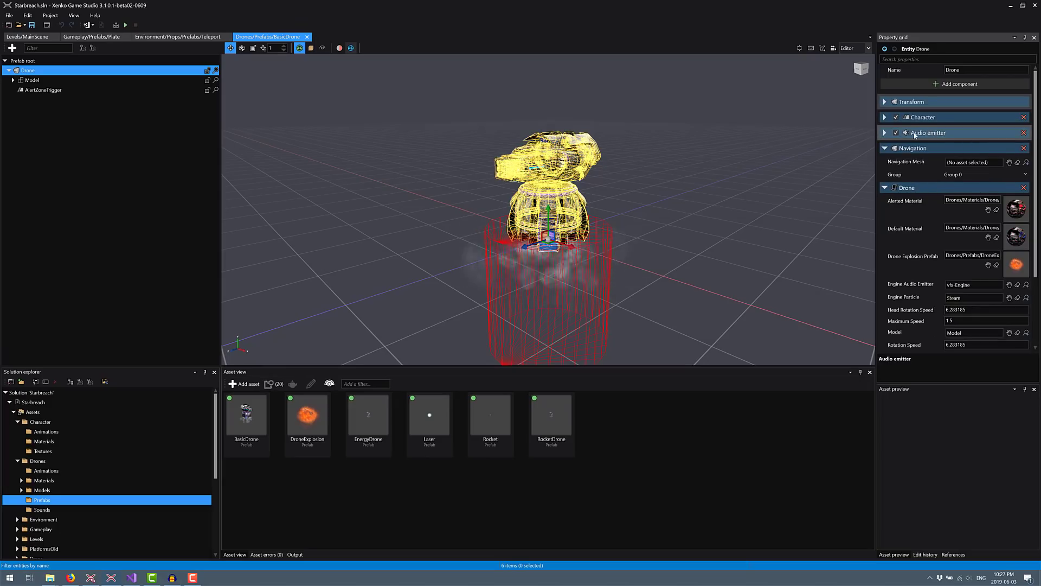
click(884, 151)
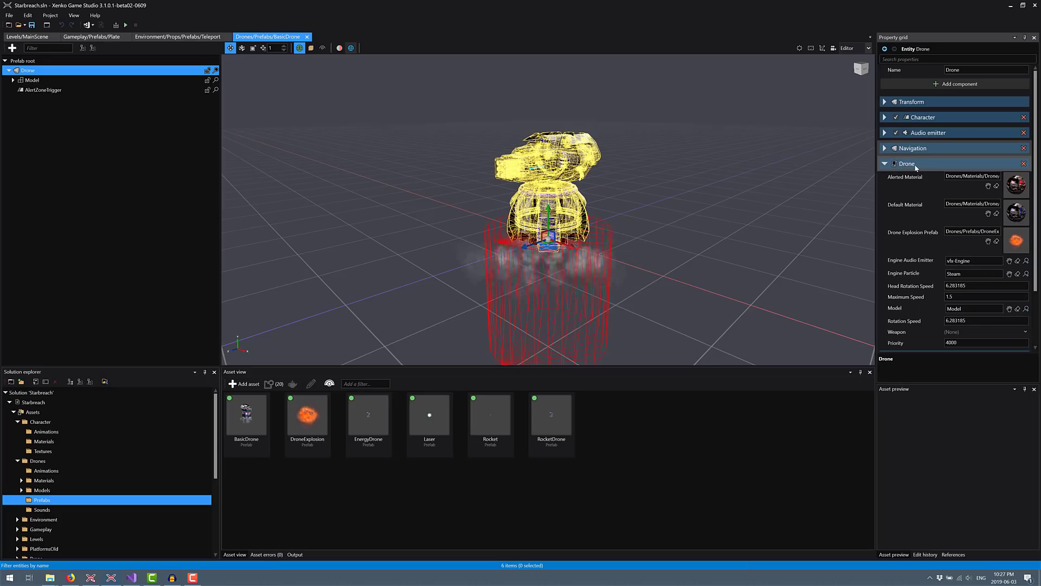
In Visual Studio, open Drone.cs and highlight its SyncScript base class, then return to Xenko
click(129, 578)
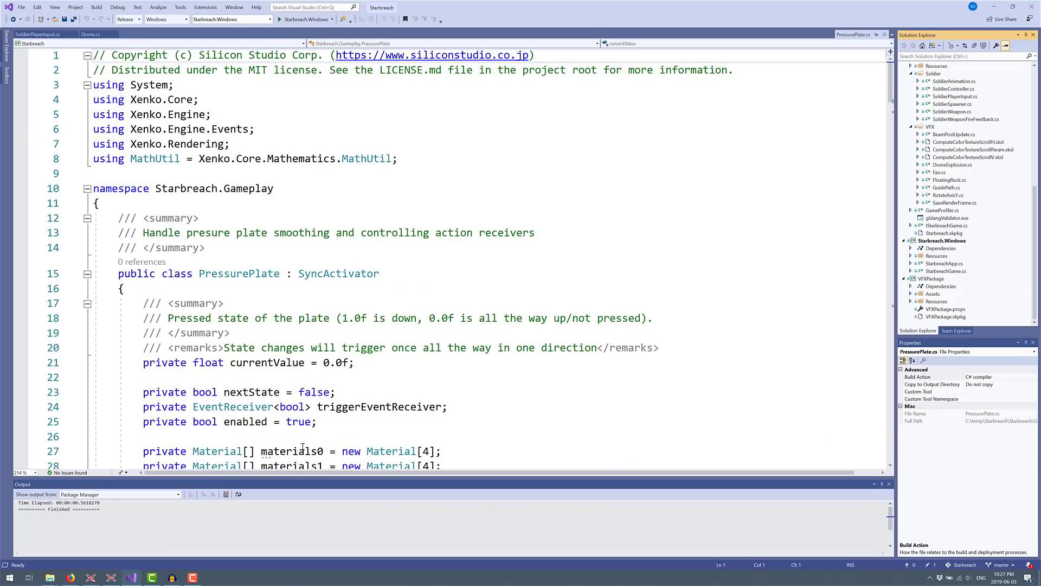
scroll(949, 137, up, 7)
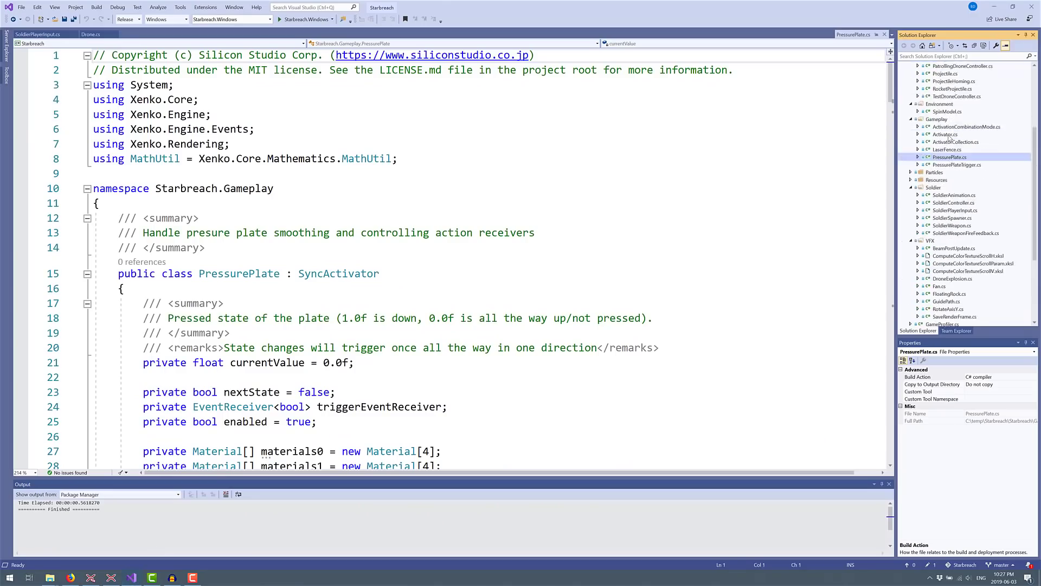
click(940, 119)
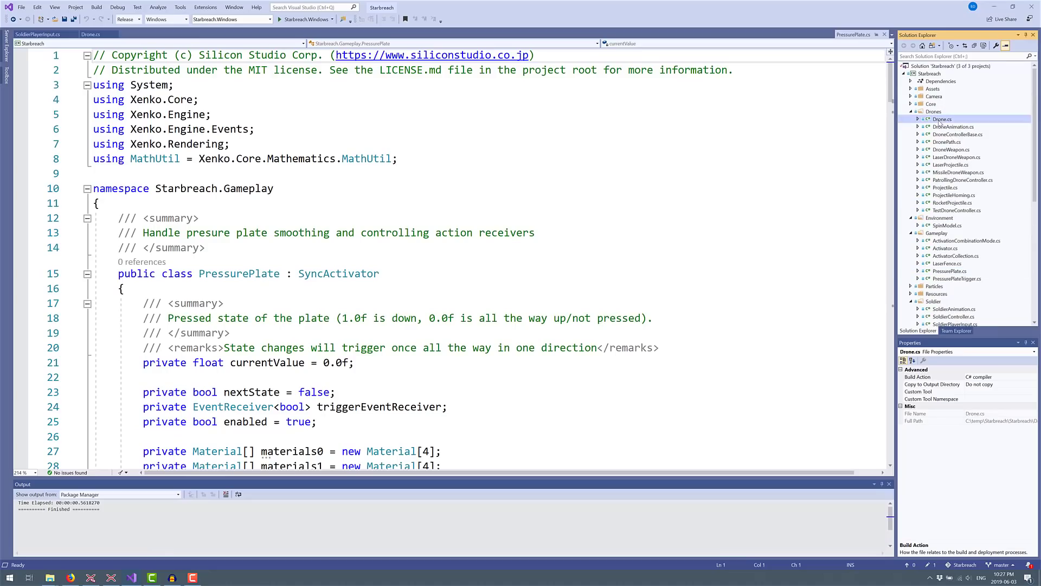
double_click(296, 223)
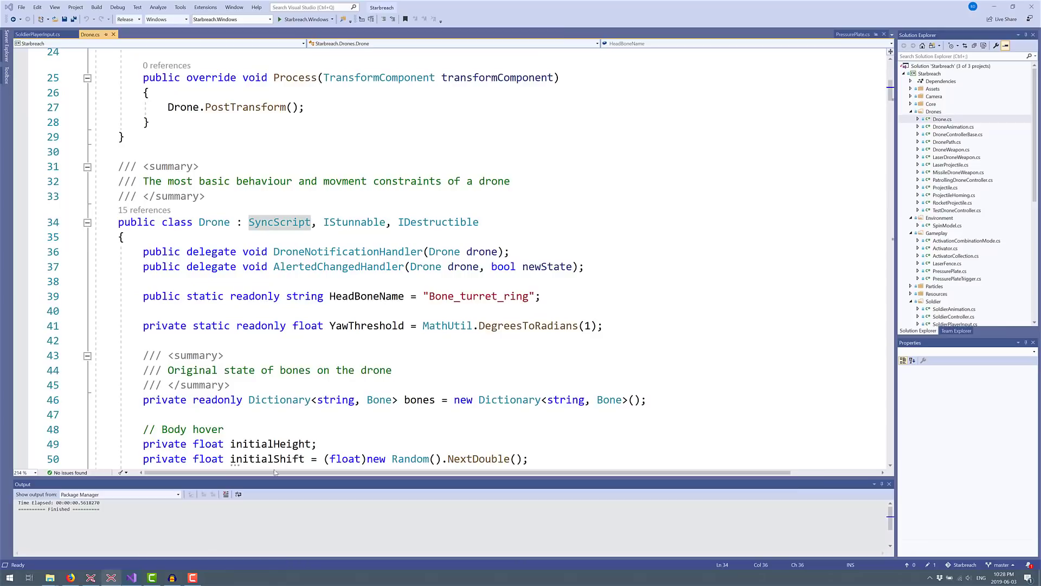
click(111, 578)
Collapse the Drone component, inspect the Model, vfx-Engine and ProjectileSpawnPoint entities, then reselect Model
click(885, 163)
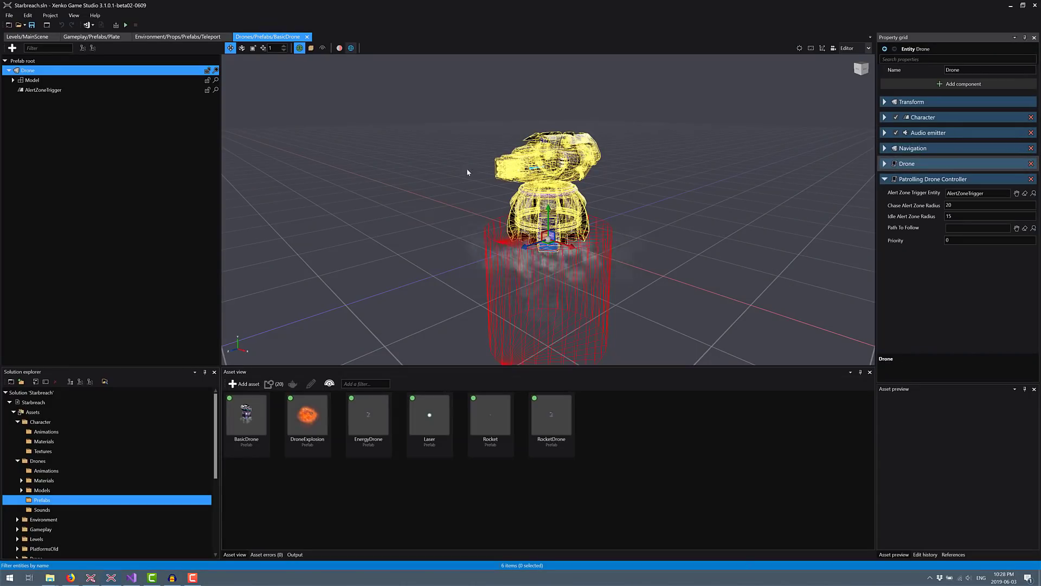
click(30, 80)
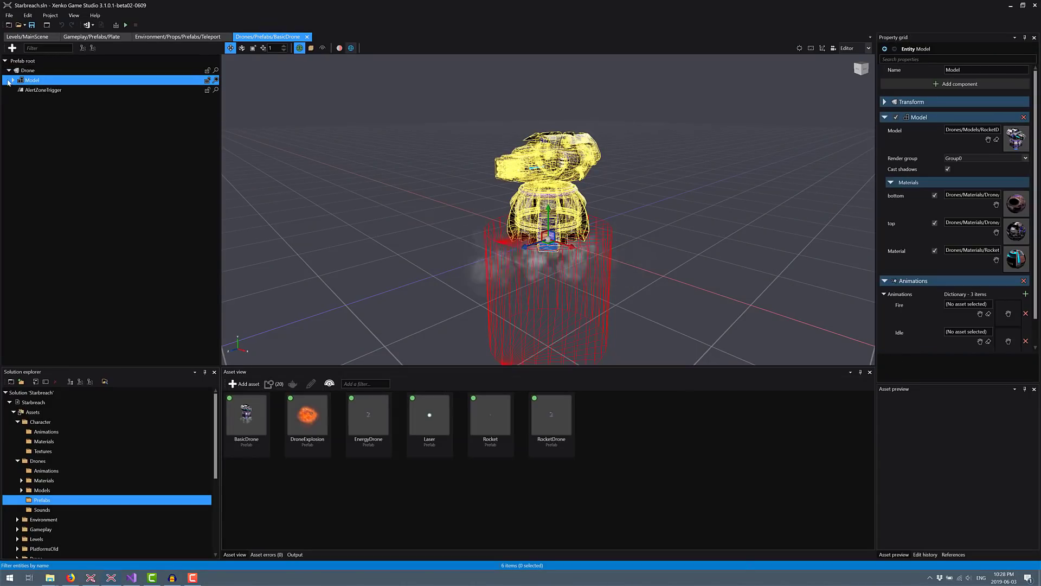
click(13, 81)
scroll(887, 224, down, 1)
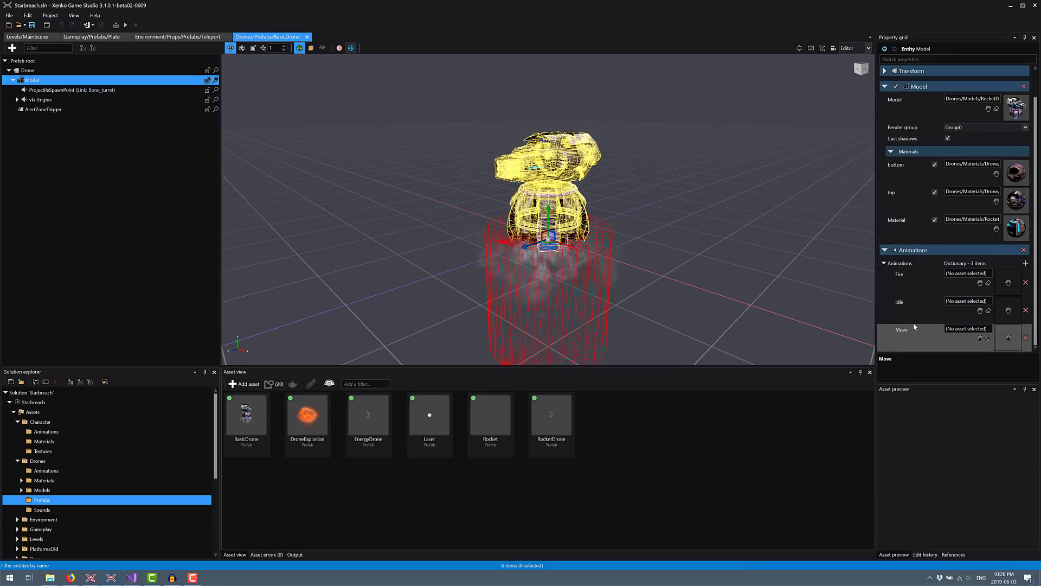
click(33, 101)
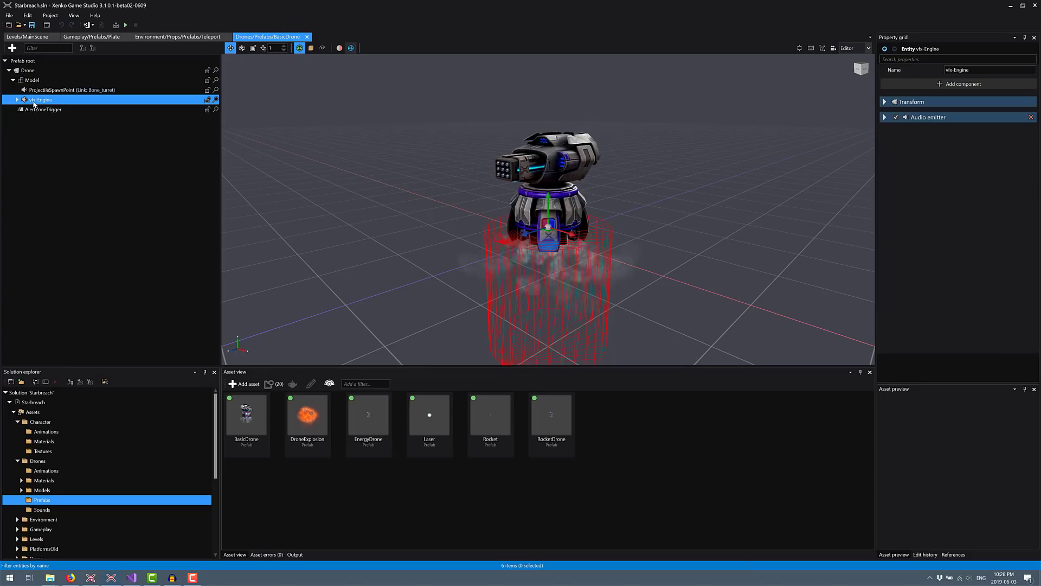
click(32, 90)
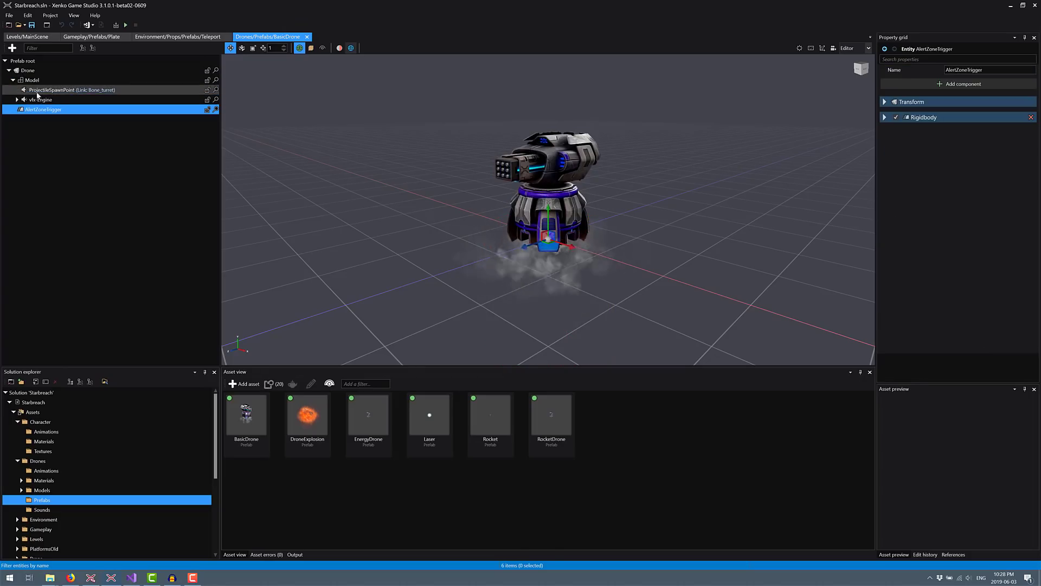
click(31, 83)
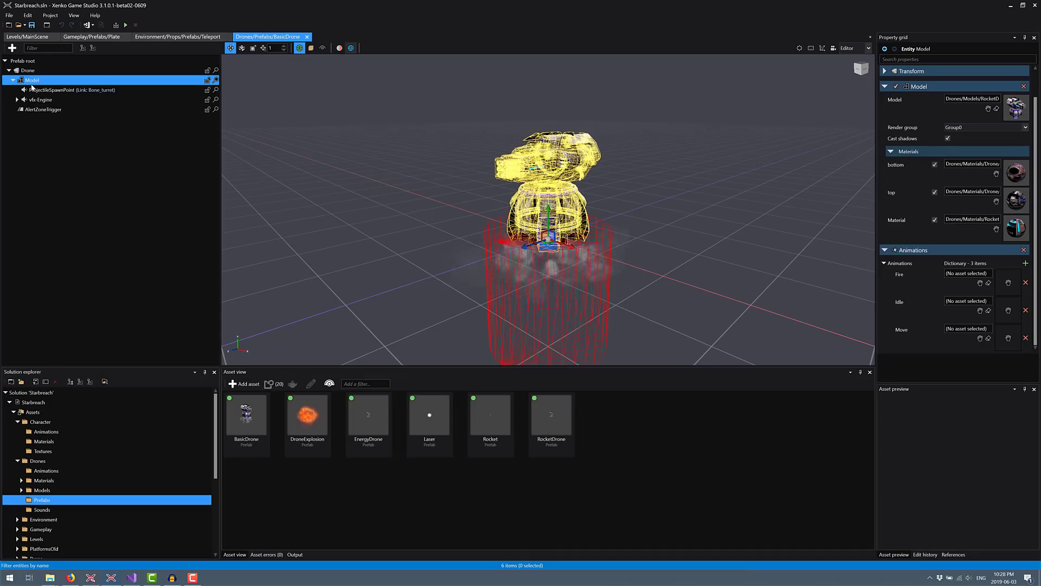
In the MainScene tab, filter the entity list by 'drone'
click(27, 37)
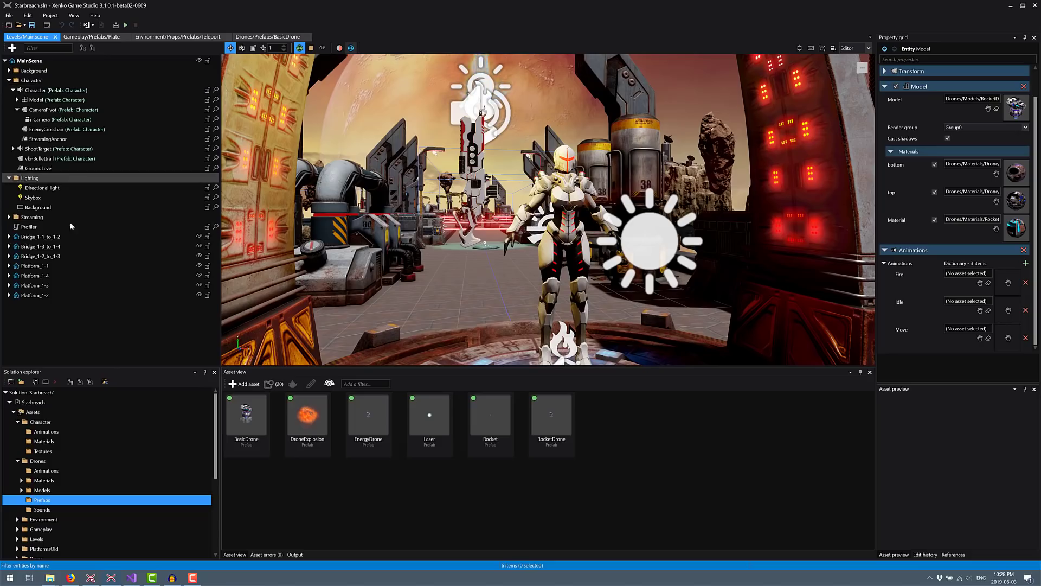
click(45, 47)
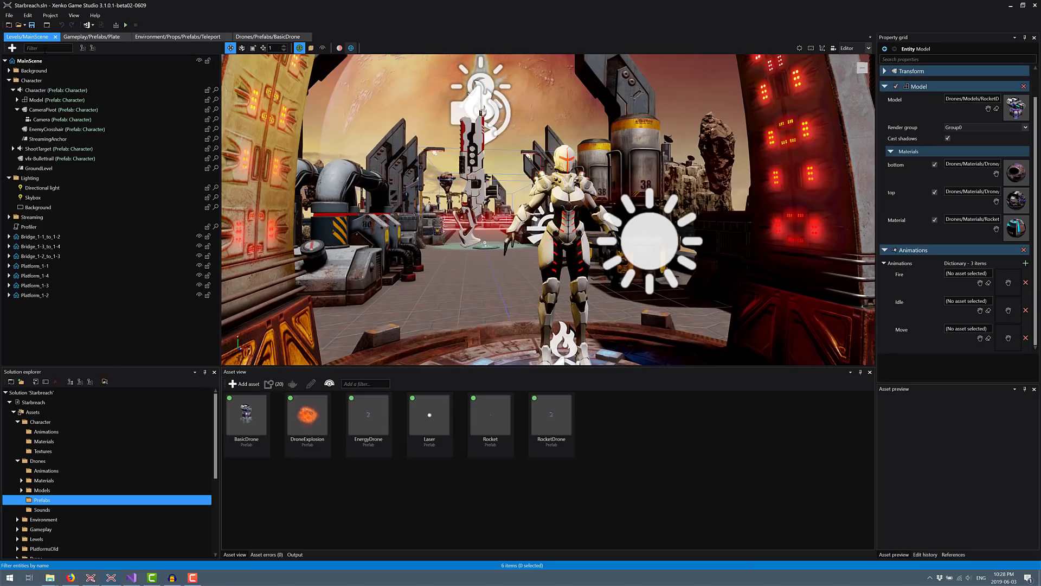
text(drone)
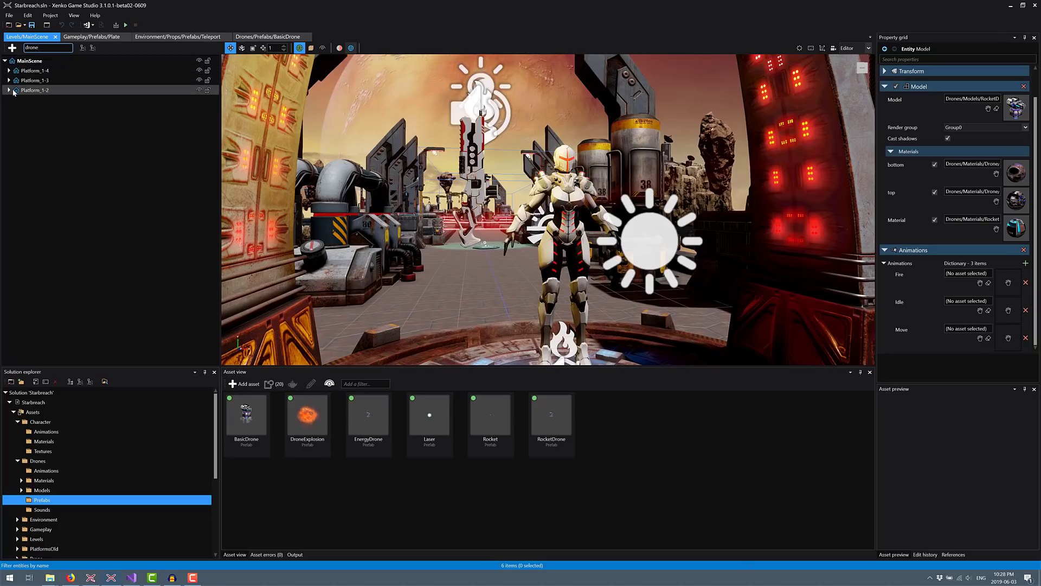
Select the EnergyDrone under Platform_1-2, frame it in the viewport, and fly the camera forward
click(9, 91)
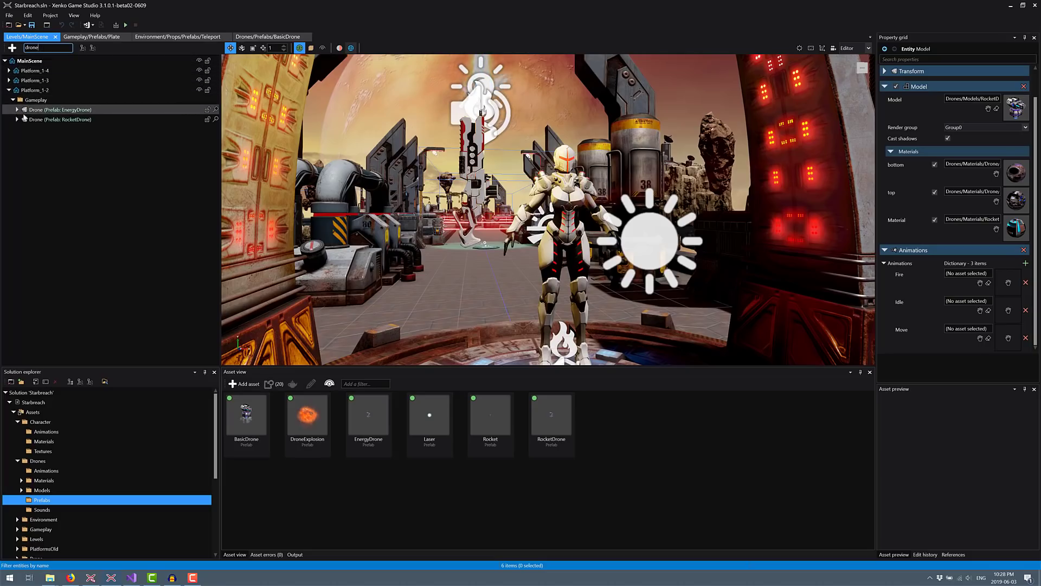
click(44, 111)
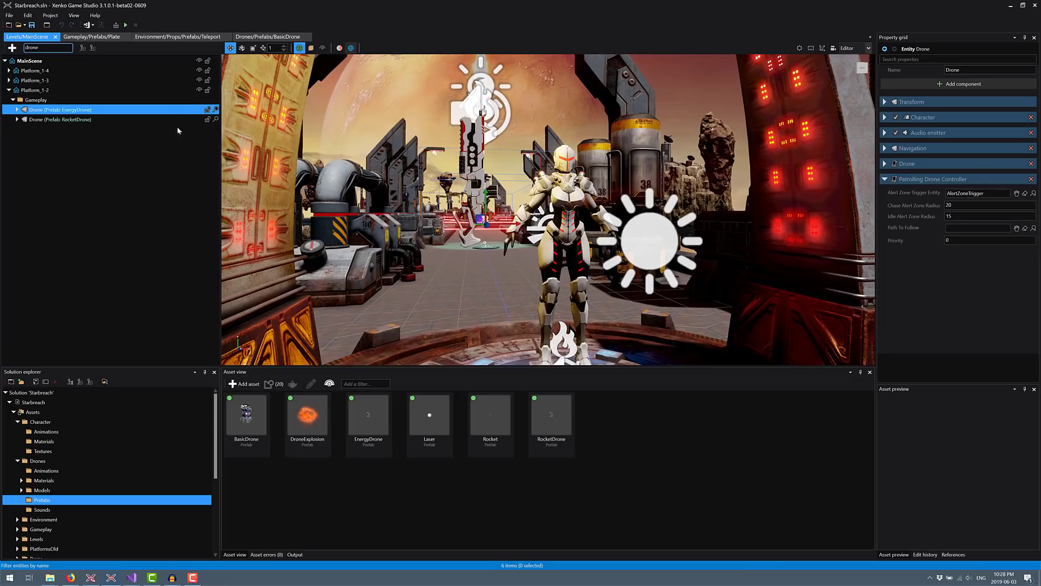
click(215, 110)
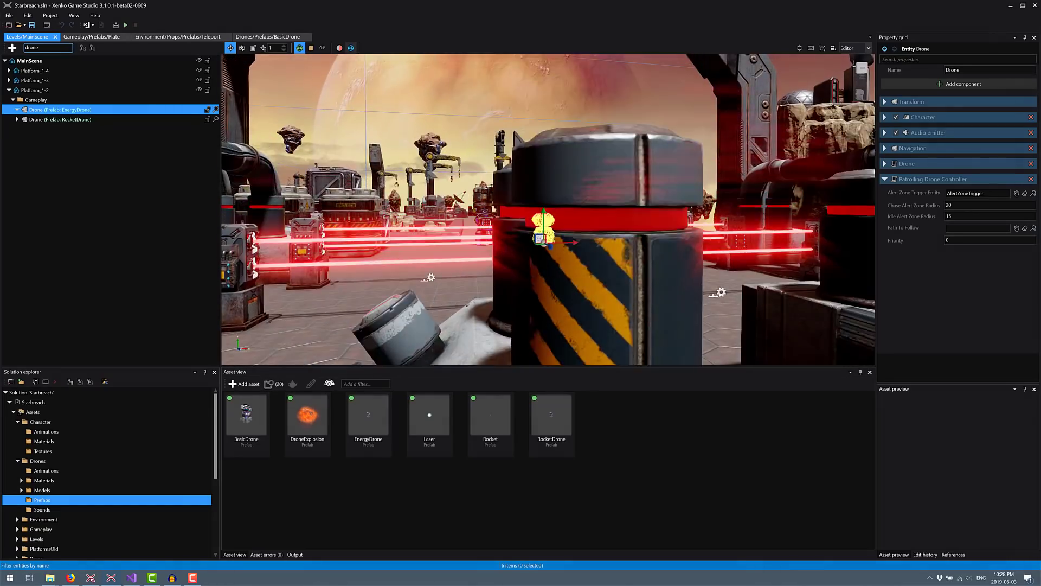
mouse_move(548, 210)
right_down()
mouse_move(548, 266)
mouse_move(548, 195)
right_up()
key(w)
Select the left drone (RocketDrone), then the right drone to view its EnergyDrone Model component
click(452, 281)
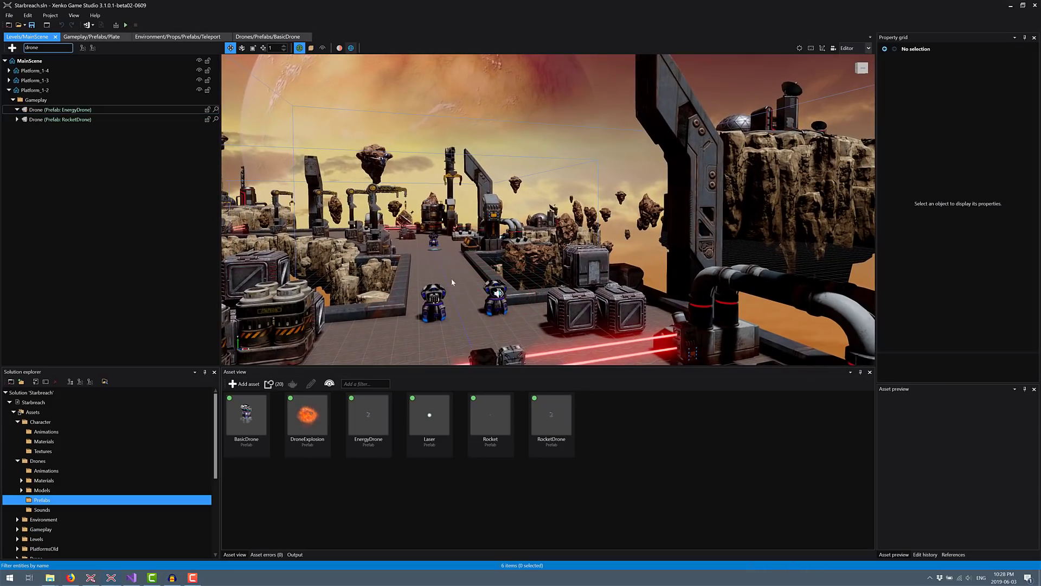
click(429, 296)
click(498, 293)
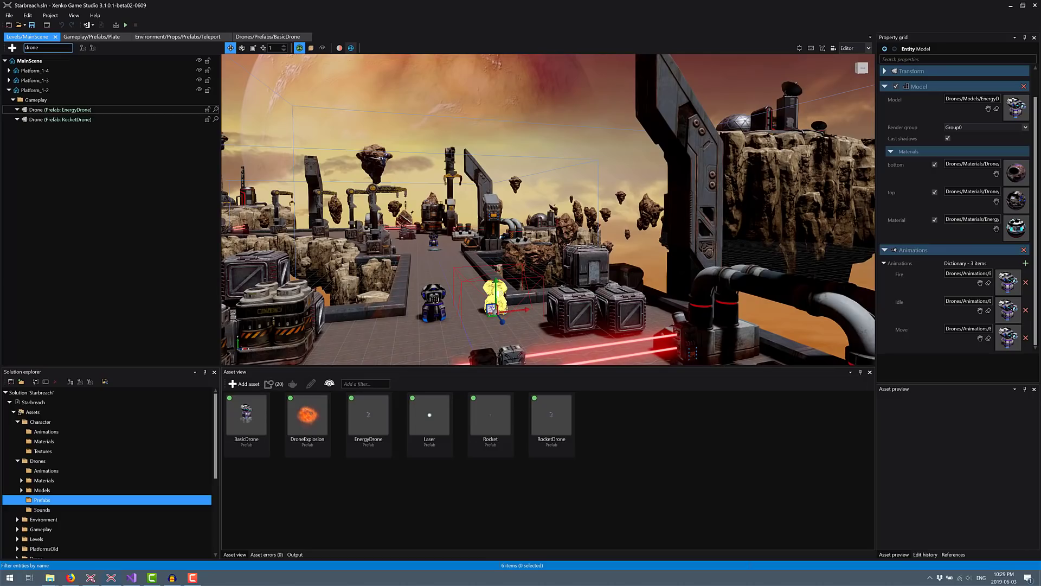
Fly the camera across the platforms toward the domed structure and radar-dish platform
right_drag(548, 209, 496, 217)
key(w)
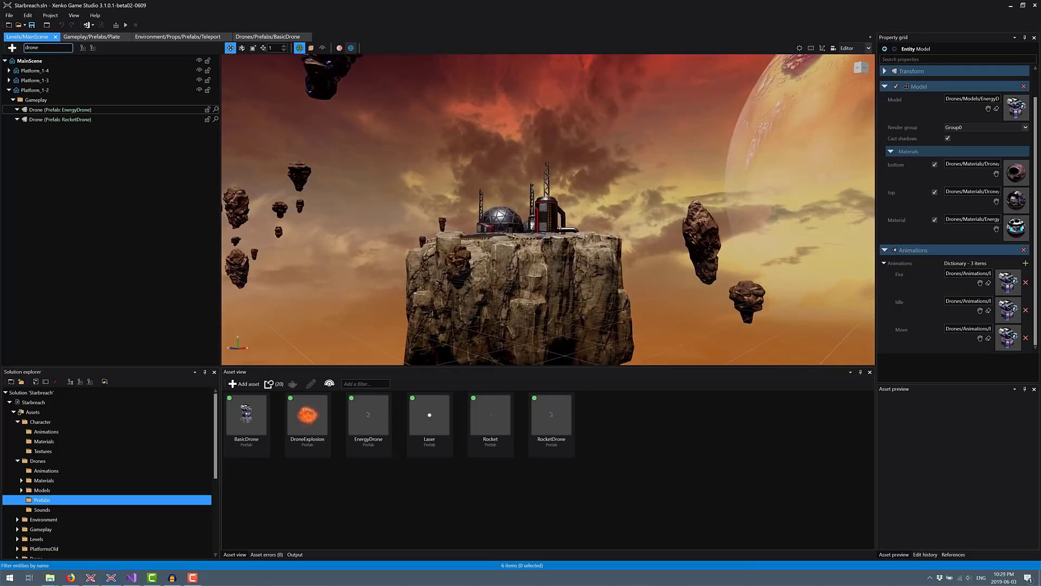
right_drag(583, 214, 584, 211)
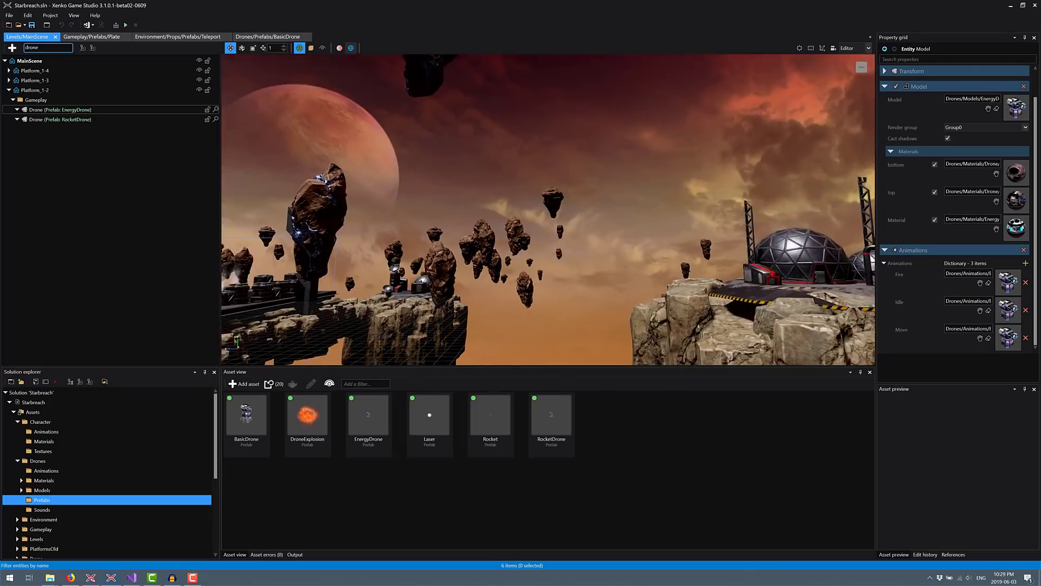
right_drag(585, 211, 665, 244)
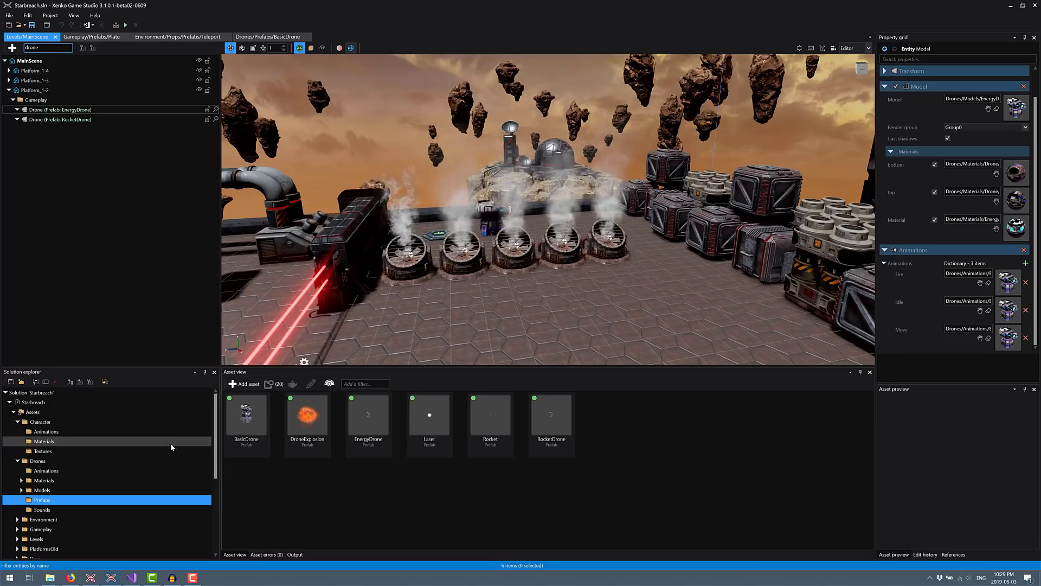
scroll(170, 444, down, 3)
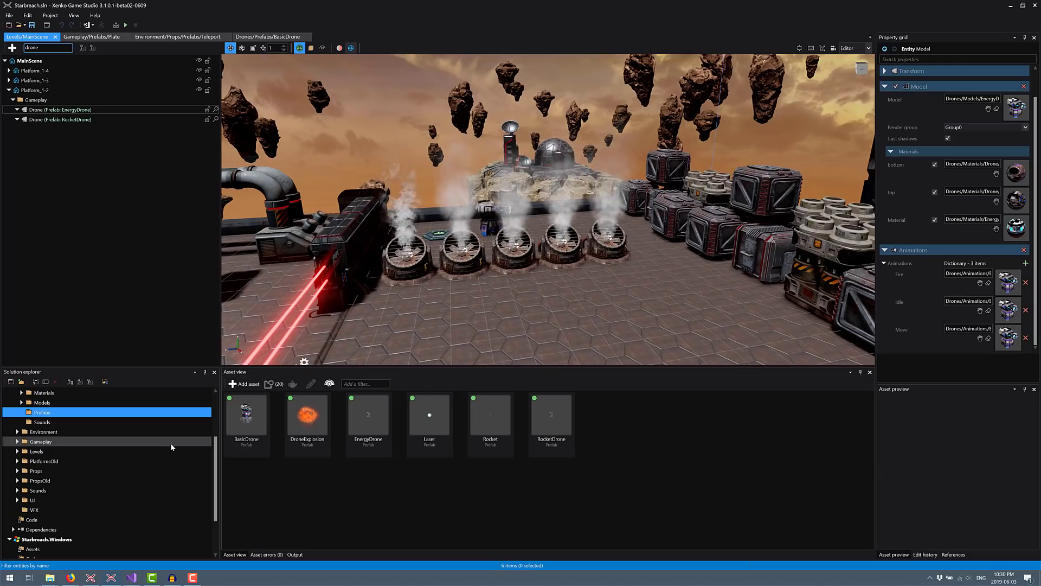
Turn past the teleporter platform and fly through the arches to the drone's laser gate
right_drag(588, 320, 187, 306)
key(w)
right_drag(503, 322, 345, 353)
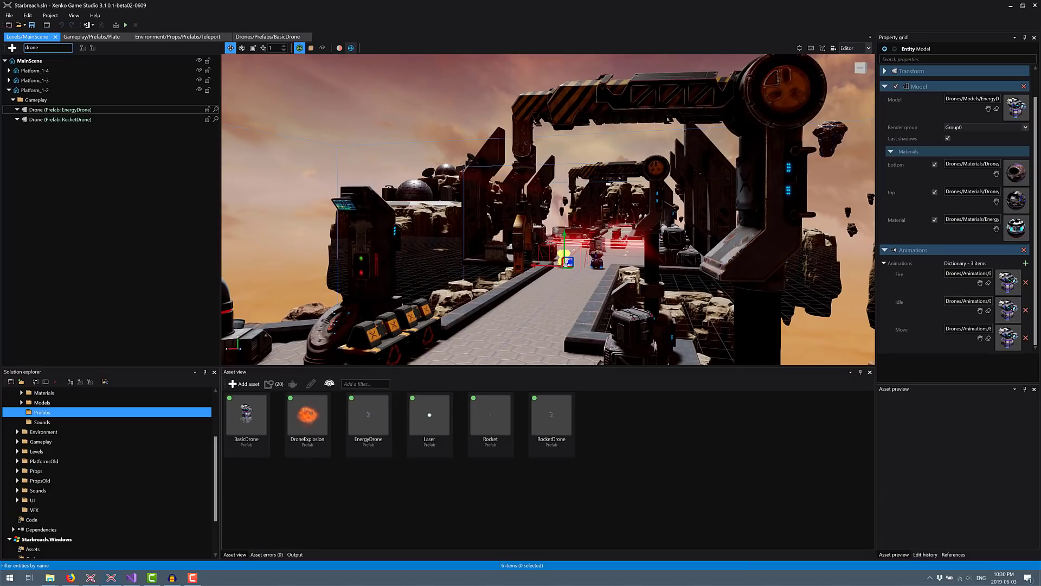